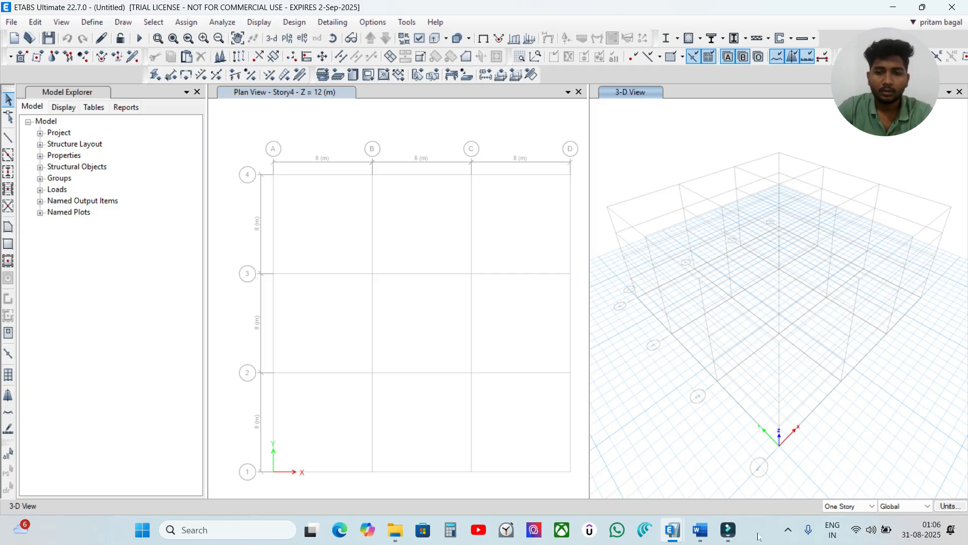
Switch to the Word document and review the listed frame (beams and columns), slab and wall sections
click(700, 530)
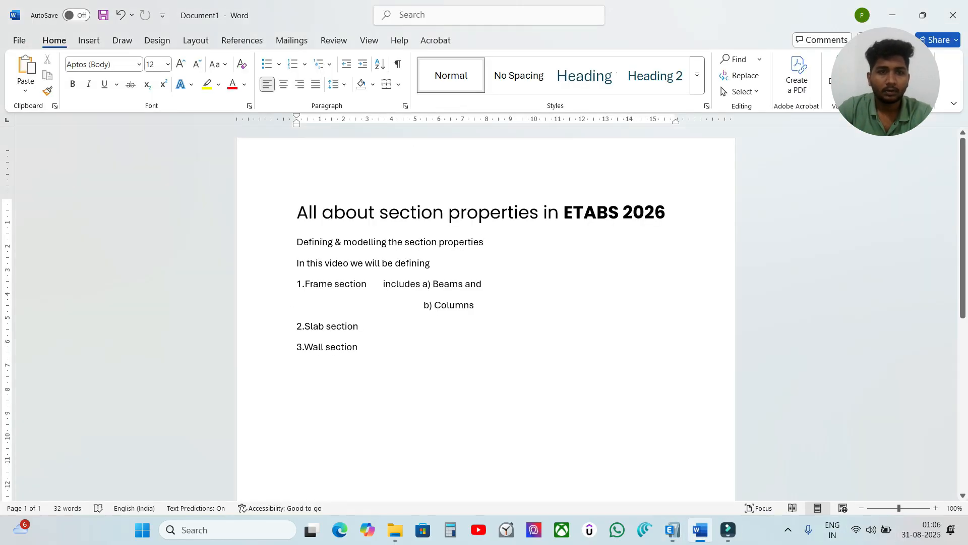
click(286, 212)
click(528, 281)
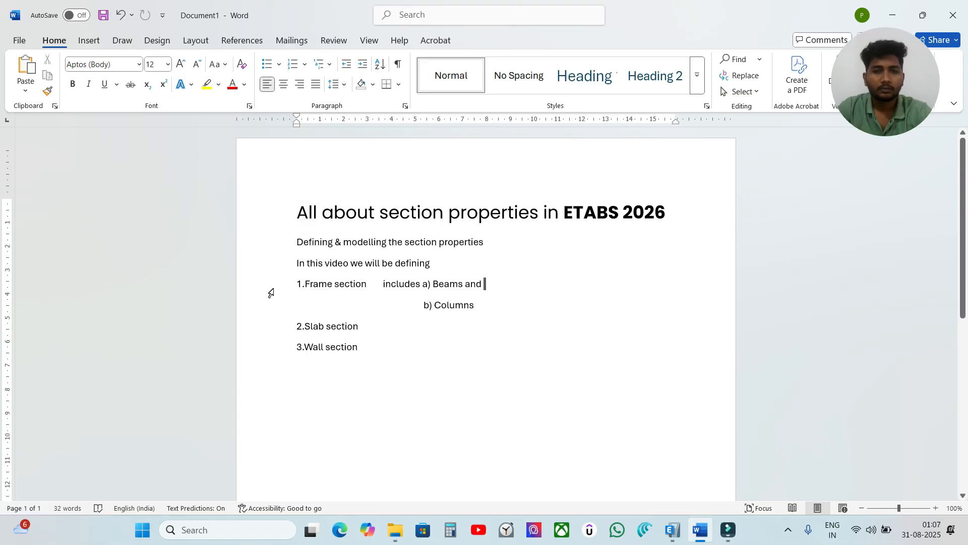
click(285, 283)
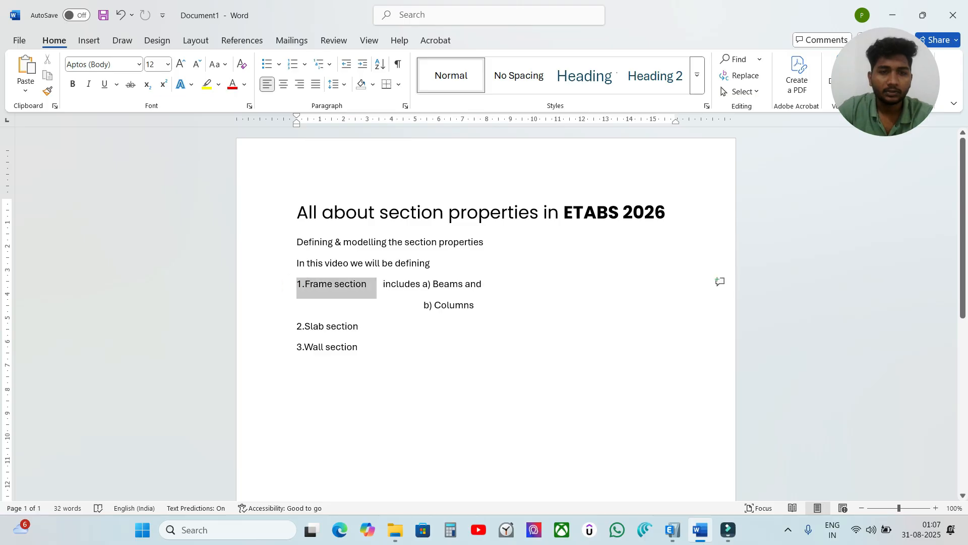
click(287, 328)
click(289, 348)
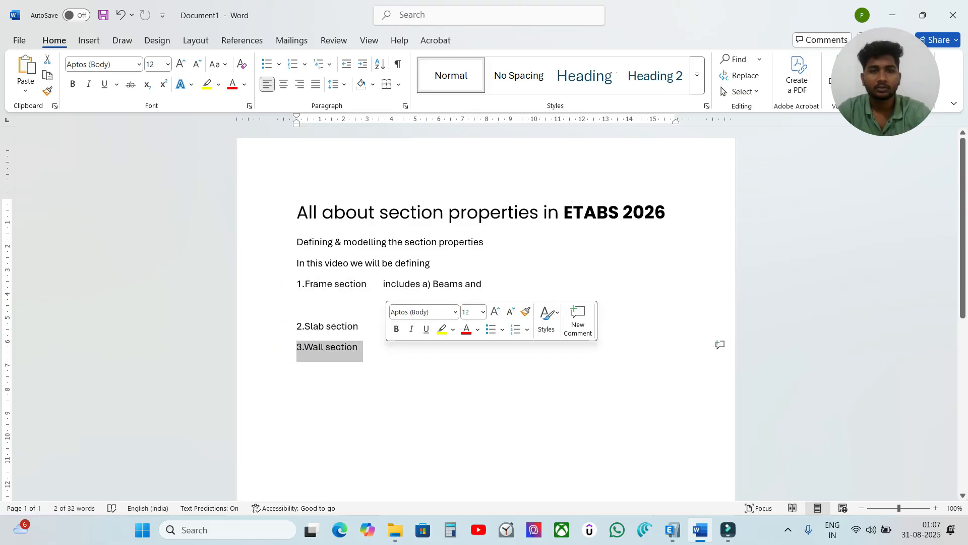
click(404, 384)
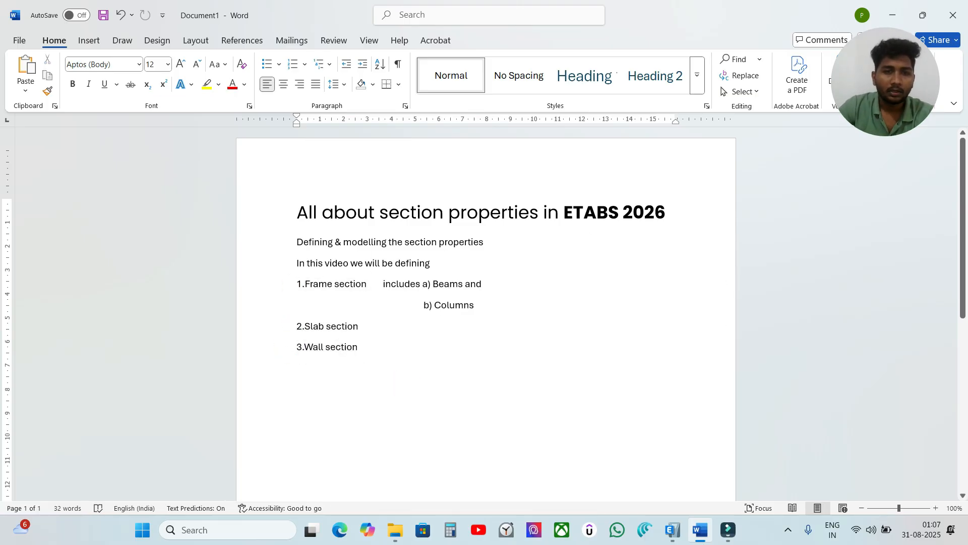
drag(429, 285, 489, 286)
drag(430, 306, 506, 306)
click(504, 323)
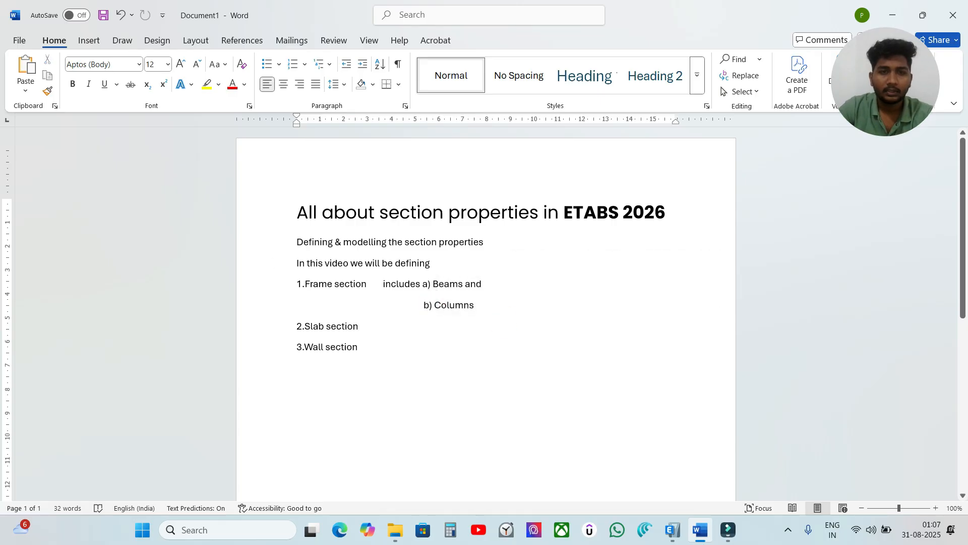
Switch back to ETABS and start a new concrete rectangular section in the frame section properties
mouse_move(673, 529)
click(689, 469)
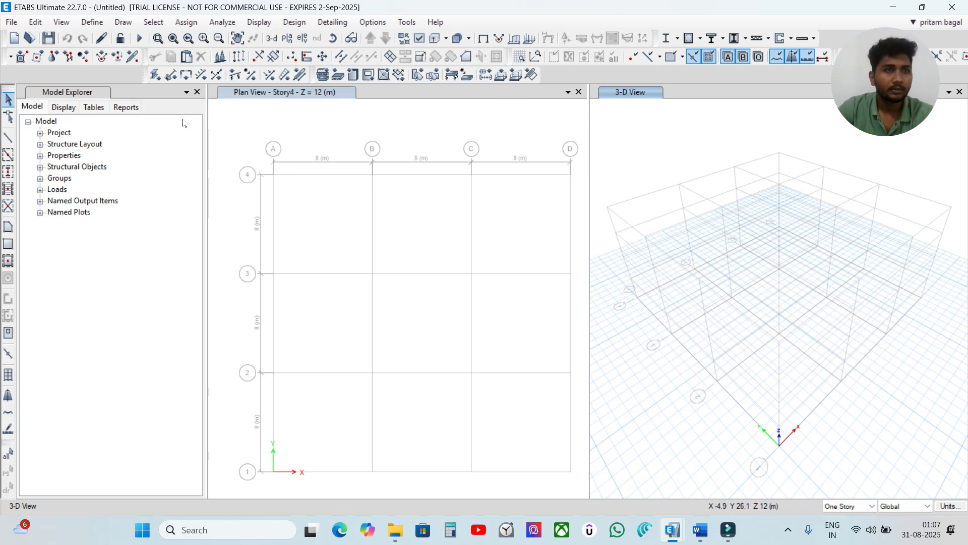
click(92, 23)
click(92, 22)
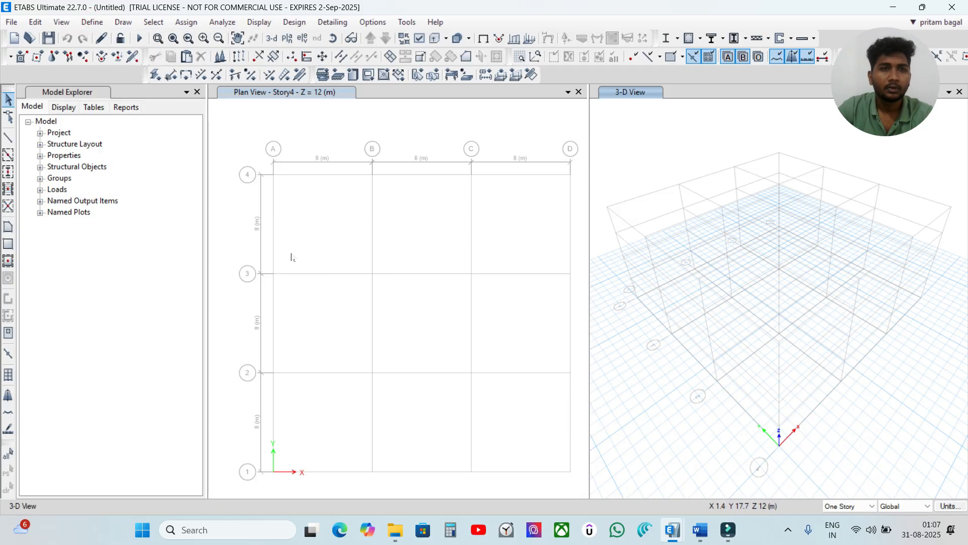
click(91, 23)
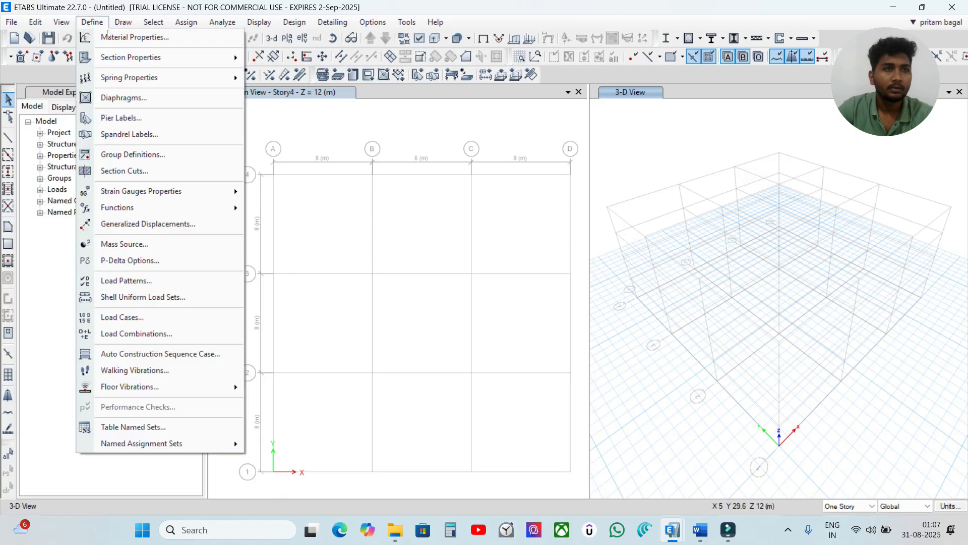
mouse_move(134, 57)
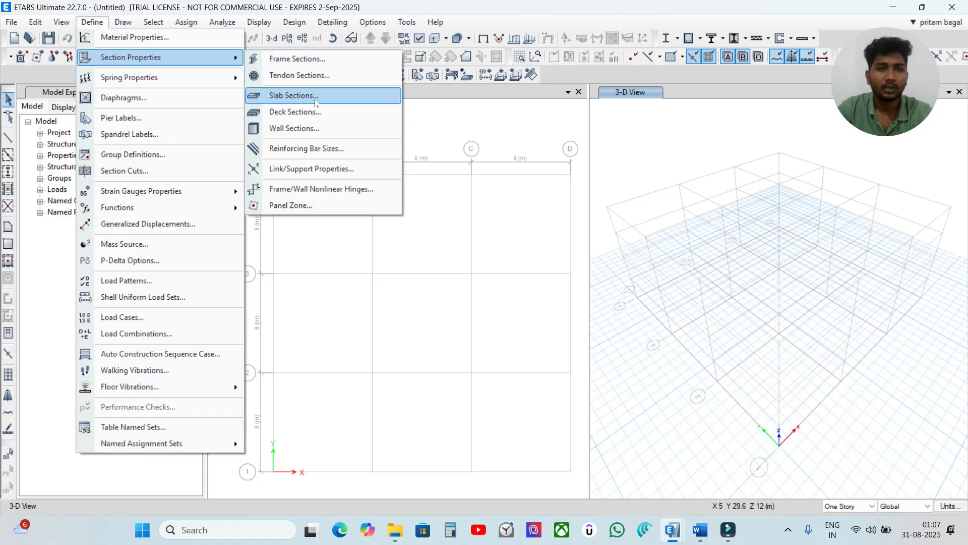
click(303, 65)
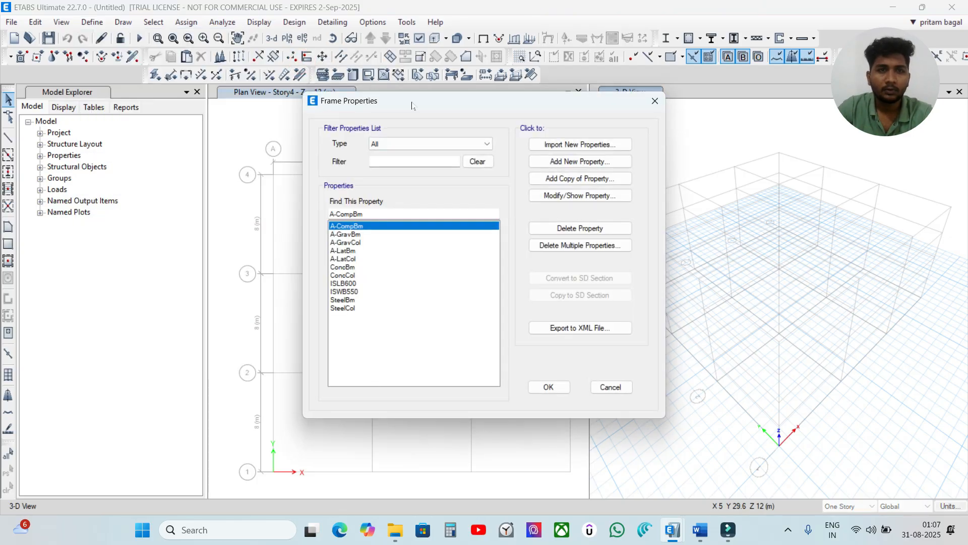
drag(411, 103, 403, 79)
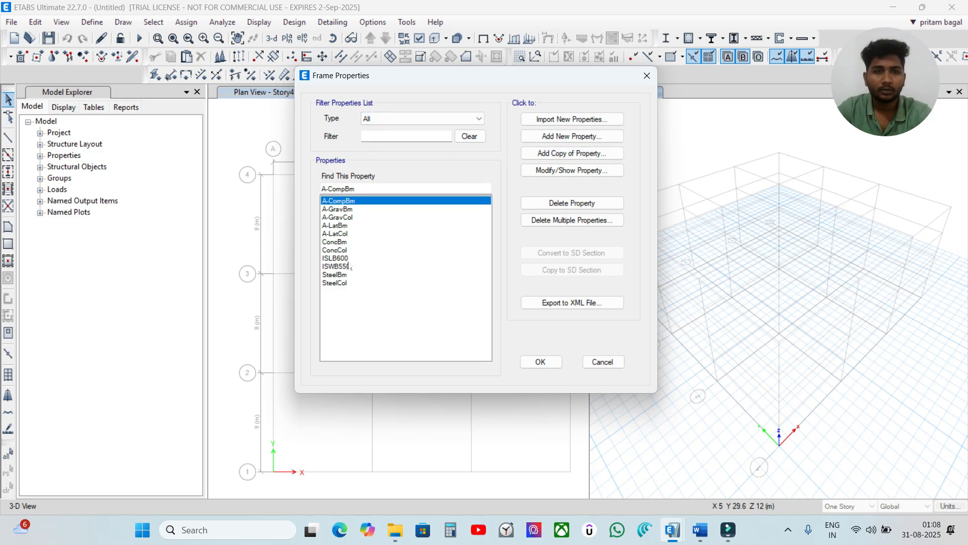
click(538, 137)
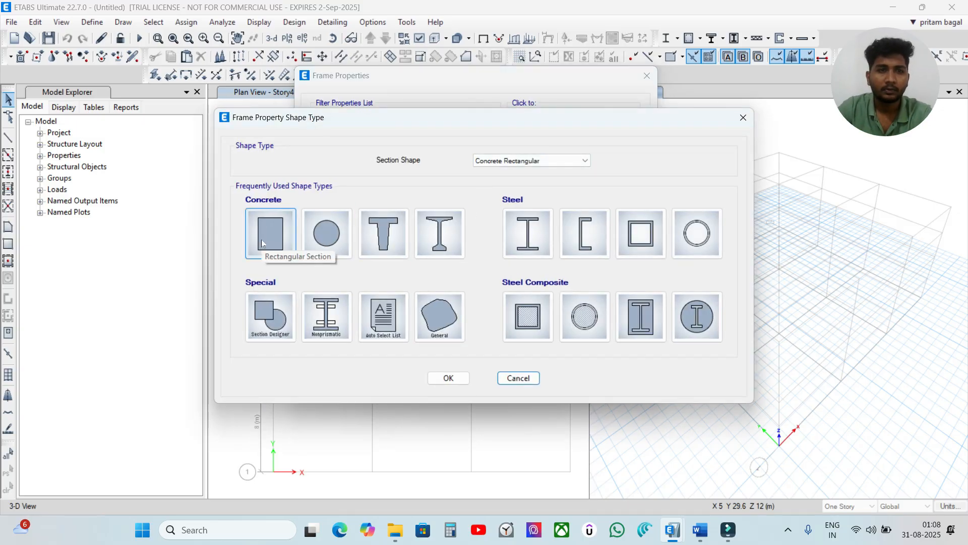
click(262, 239)
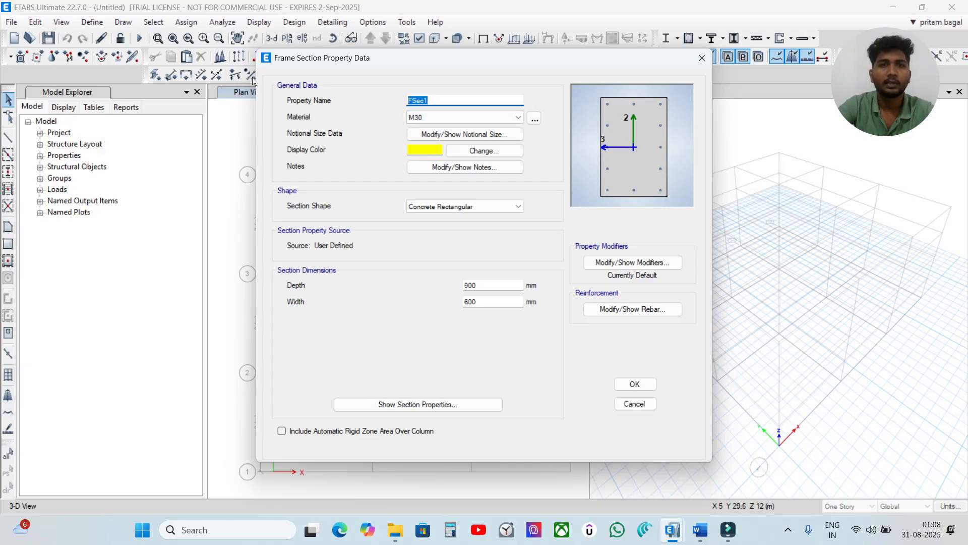
Name the new frame section Column 300*300
text(C)
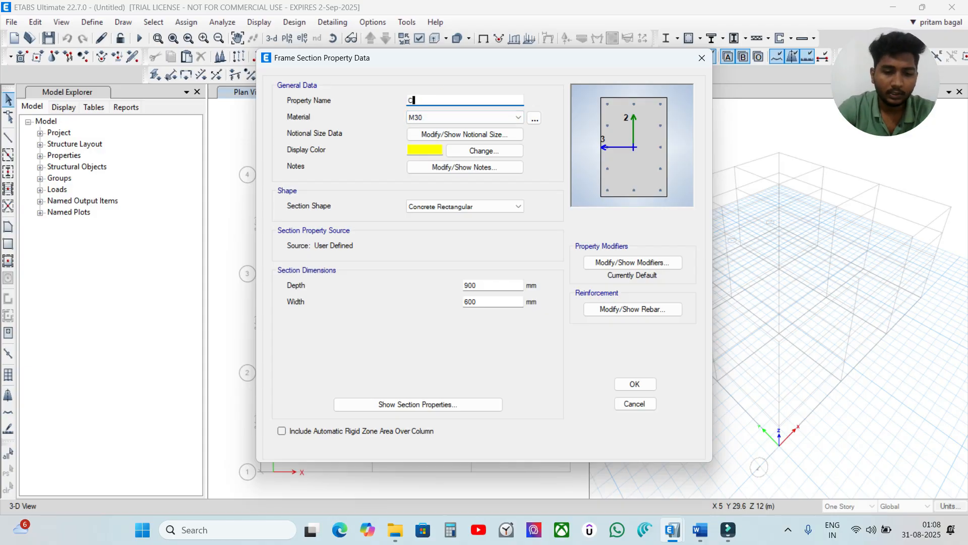
text(olumn )
text(300)
text(*5)
text(300)
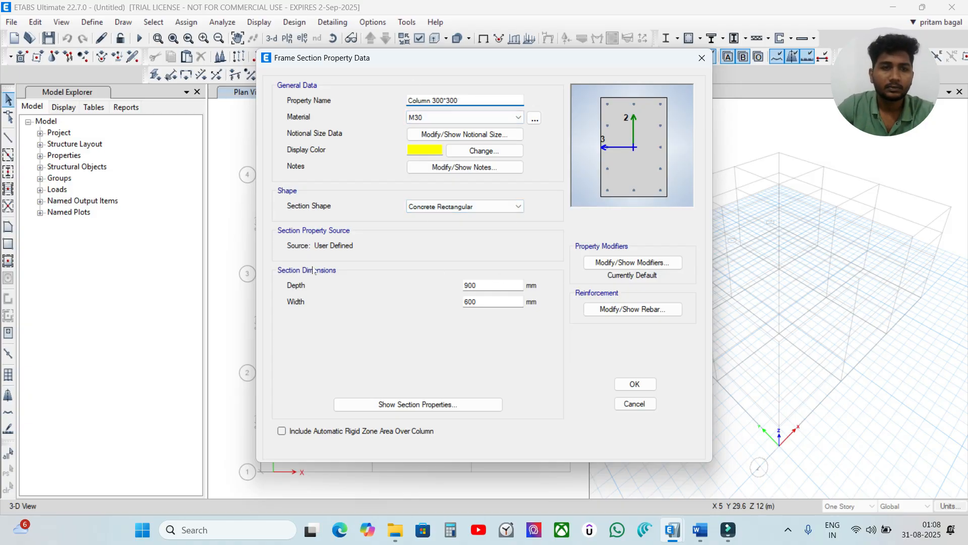
Set the column section's depth and width to 300 mm and choose M30 as its material
drag(504, 291, 378, 289)
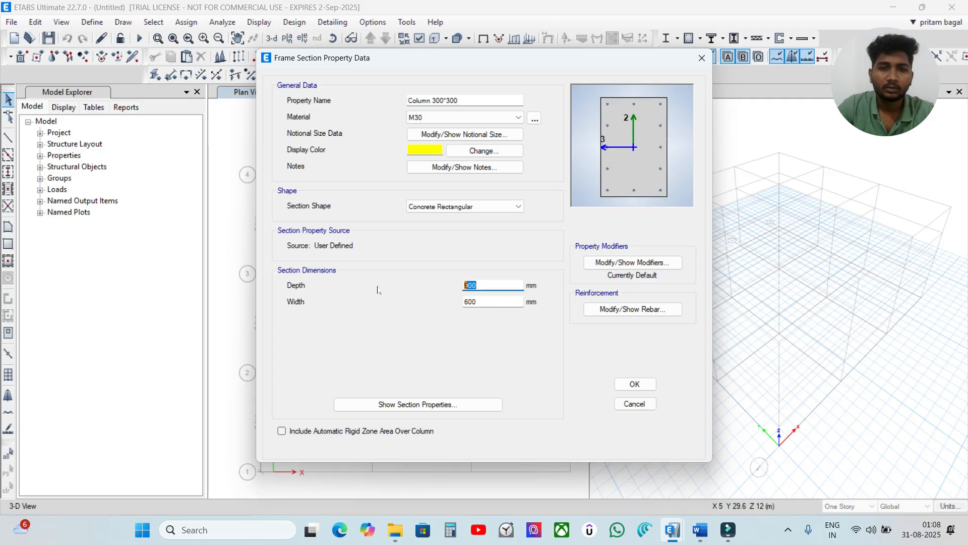
text(300)
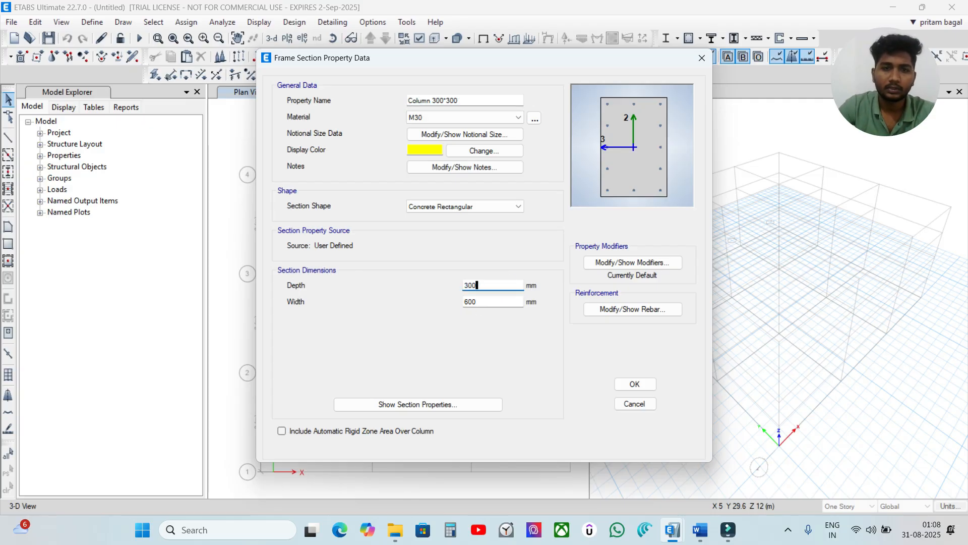
key(Tab)
text(300)
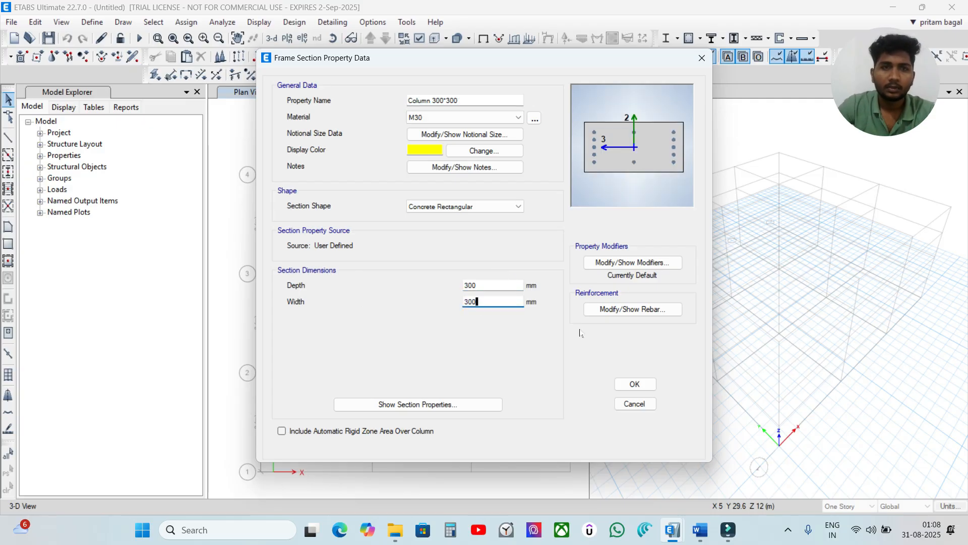
click(504, 118)
click(443, 137)
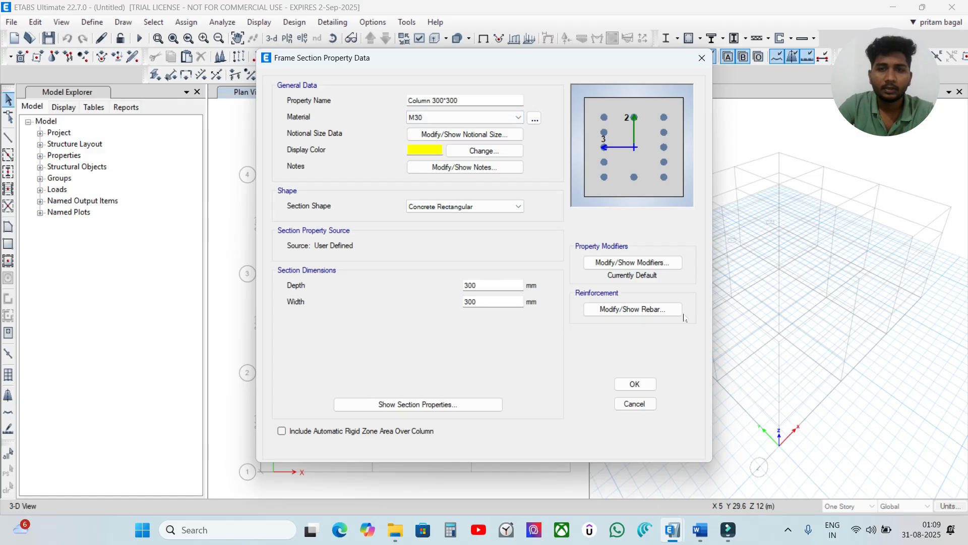
Set the column reinforcement's confinement bar material to HYSD415, then accept the rebar data and the section
click(643, 310)
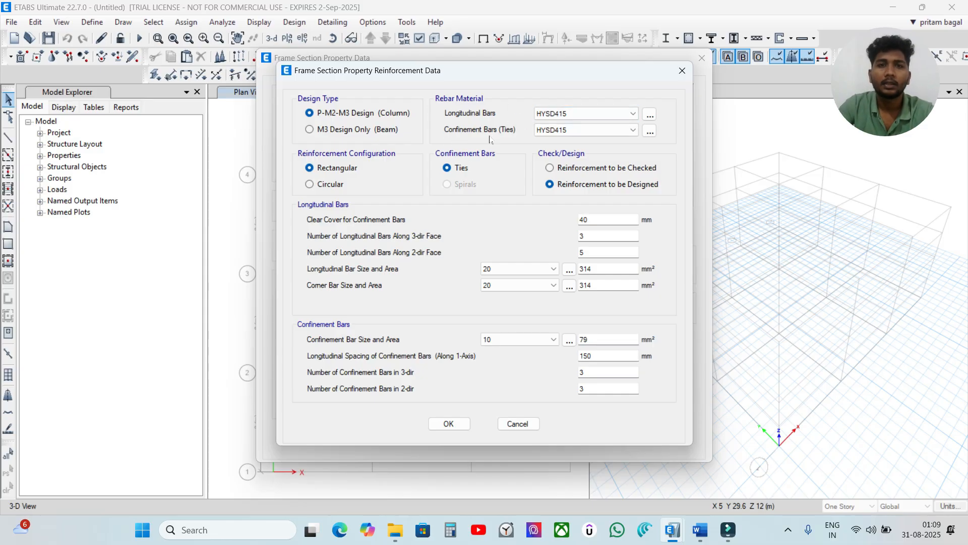
click(558, 130)
click(557, 142)
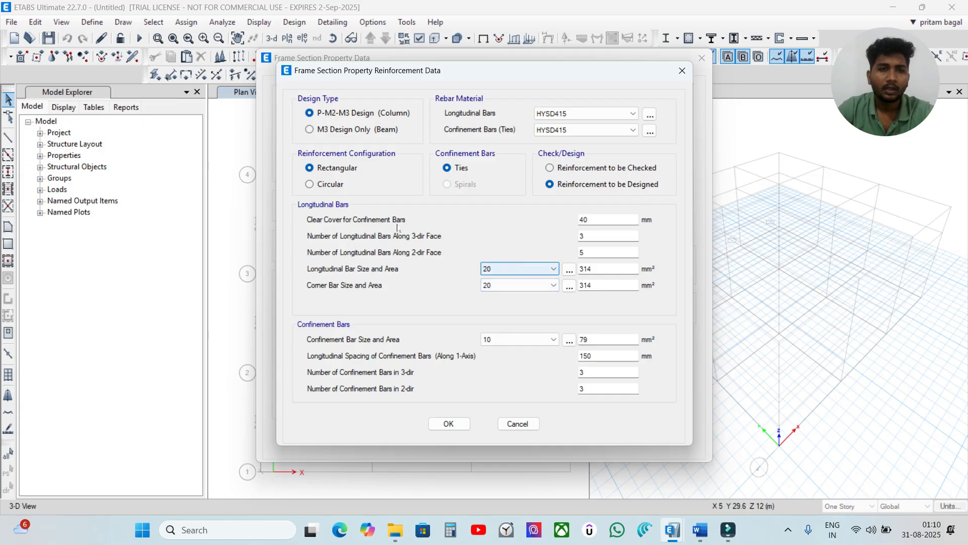
click(439, 208)
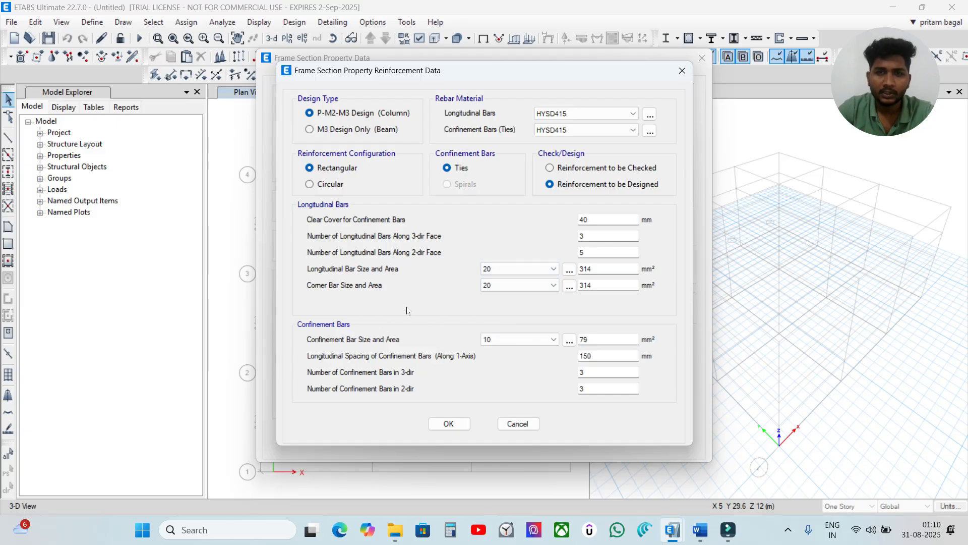
click(449, 424)
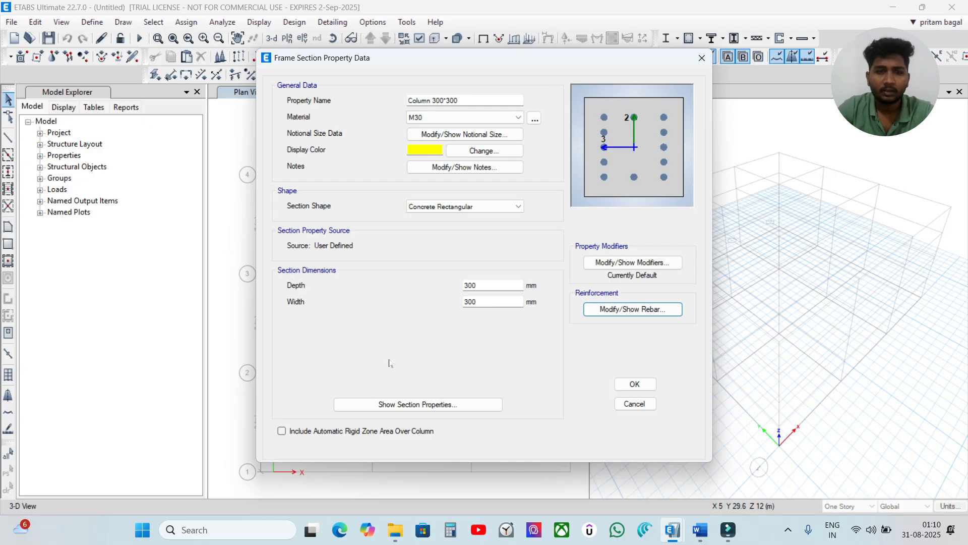
click(637, 383)
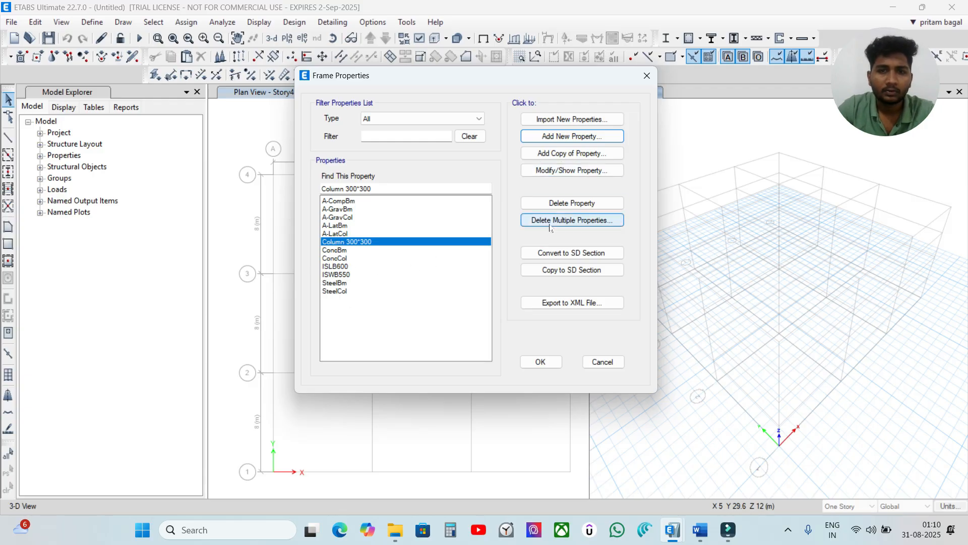
Delete the ConcBm, ConcCol, SteelBm and SteelCol frame sections from the model in one batch
click(581, 221)
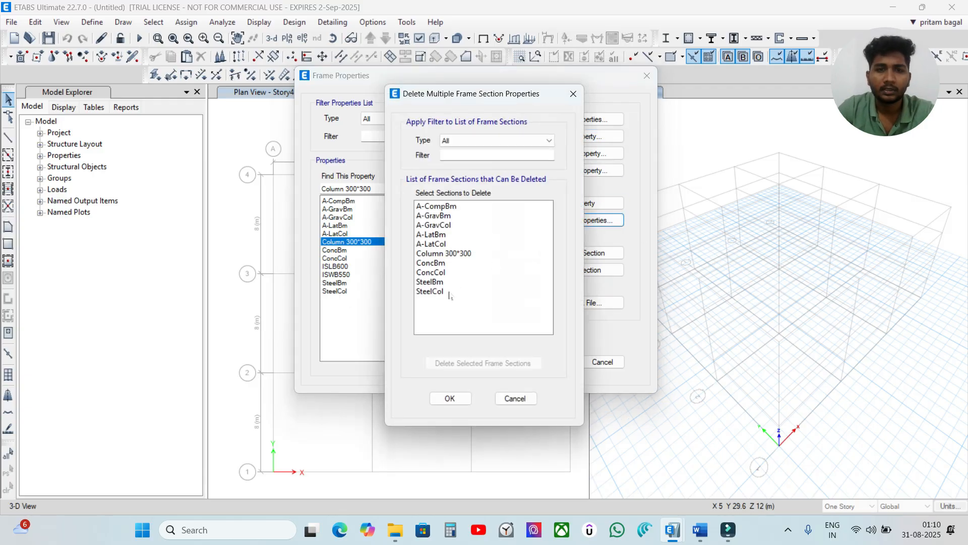
drag(451, 292, 453, 263)
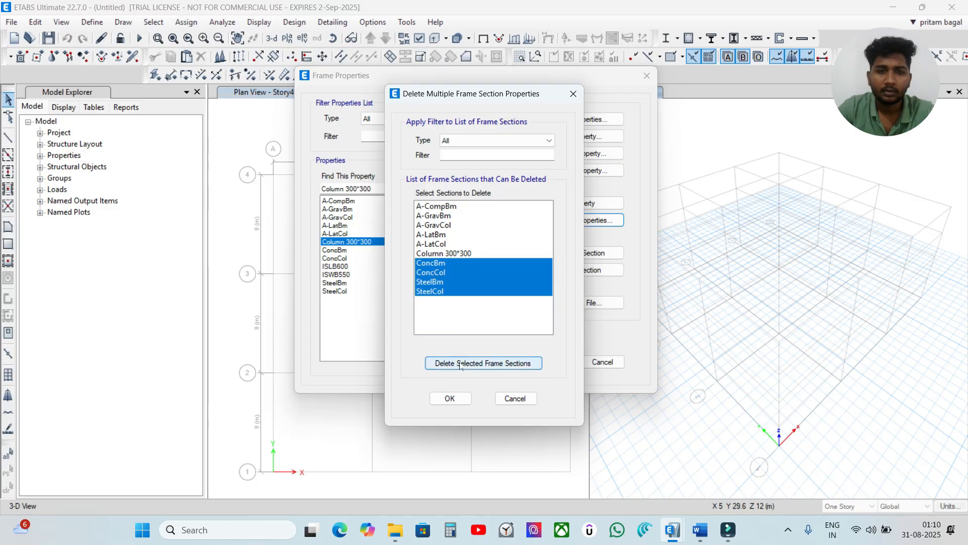
click(446, 321)
drag(446, 298, 453, 265)
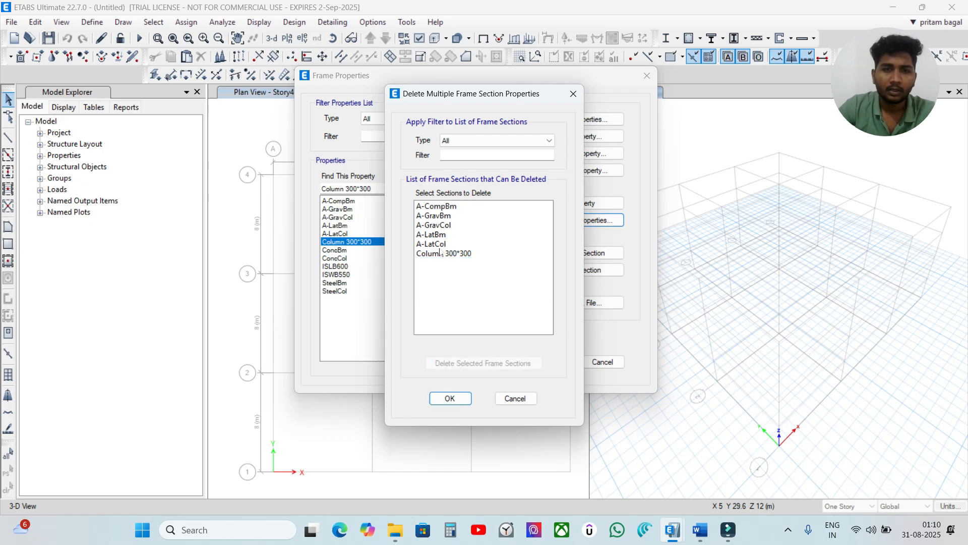
Delete A-CompBm, A-GravBm, A-GravCol, A-LatBm, A-LatCol, ISLB600 and ISWB550, keeping only the Column 300*300 section
drag(439, 250, 449, 204)
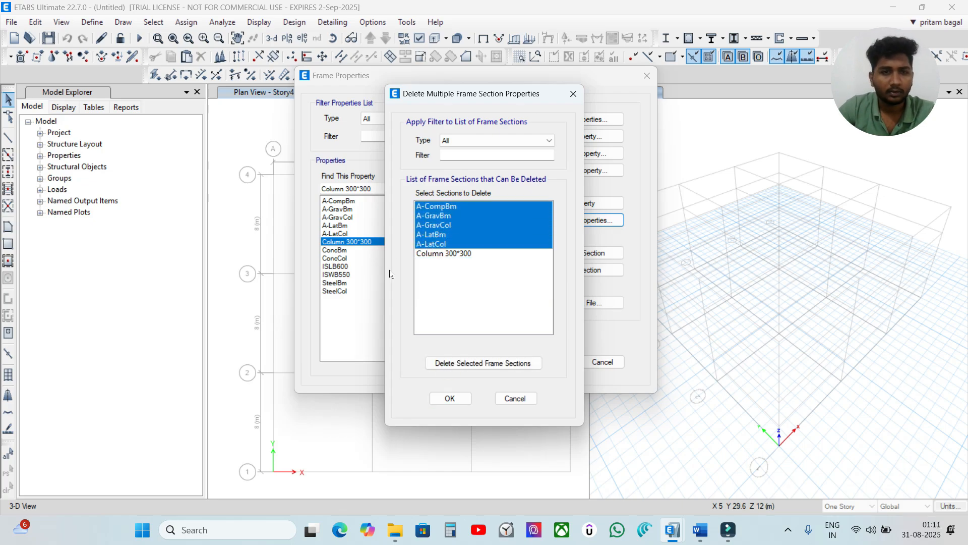
click(458, 364)
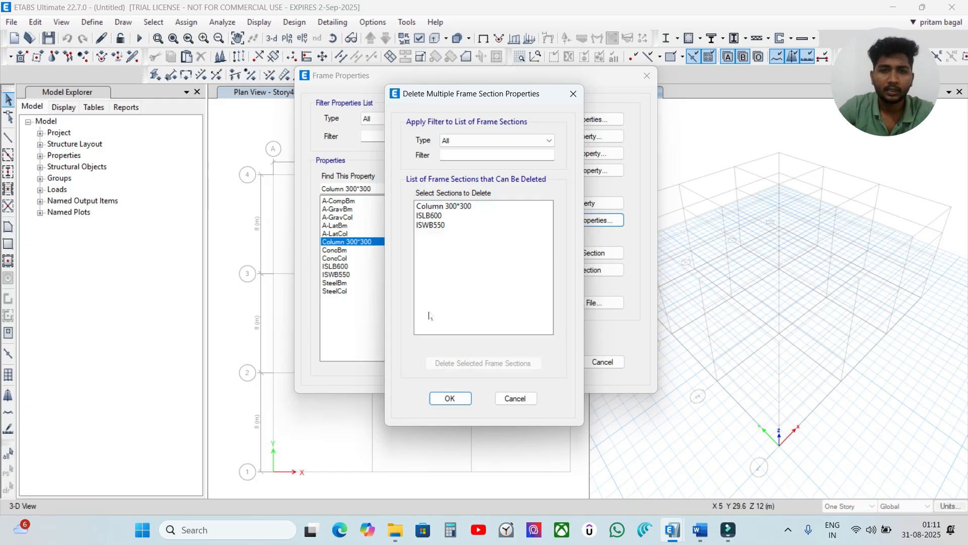
drag(445, 227, 440, 215)
click(460, 363)
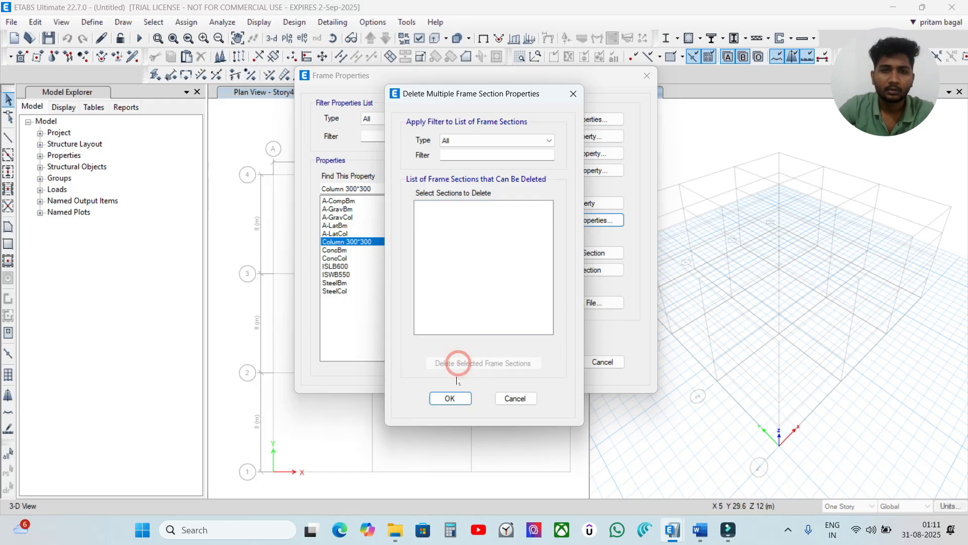
click(451, 398)
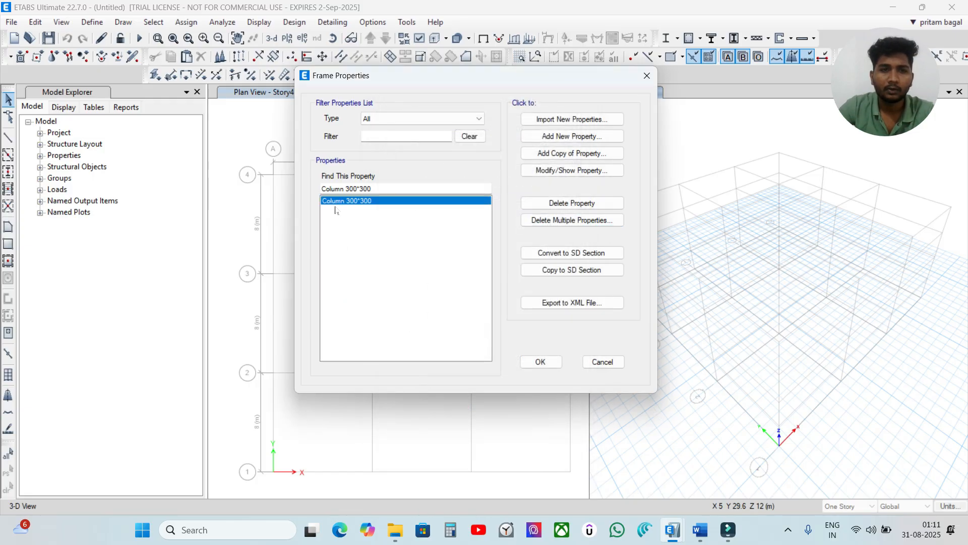
click(572, 137)
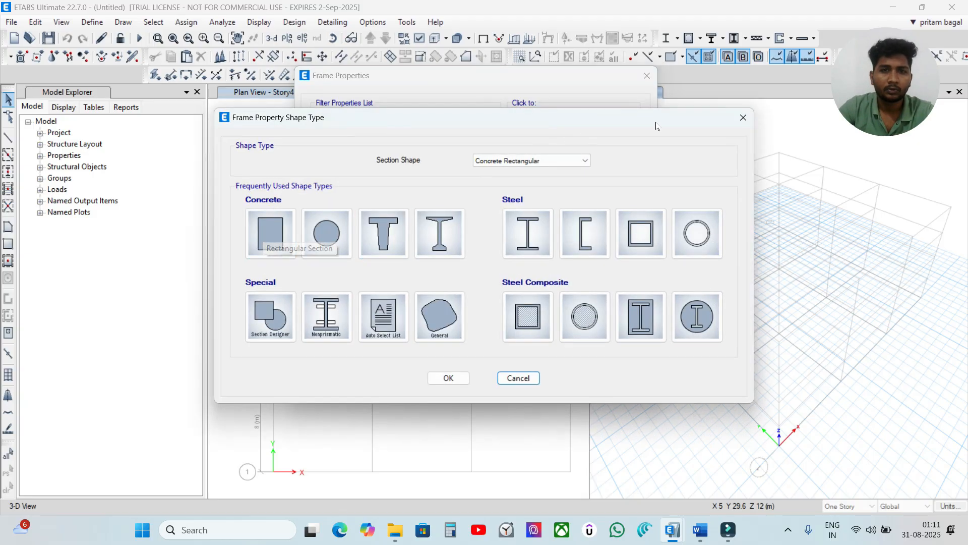
click(745, 118)
click(570, 153)
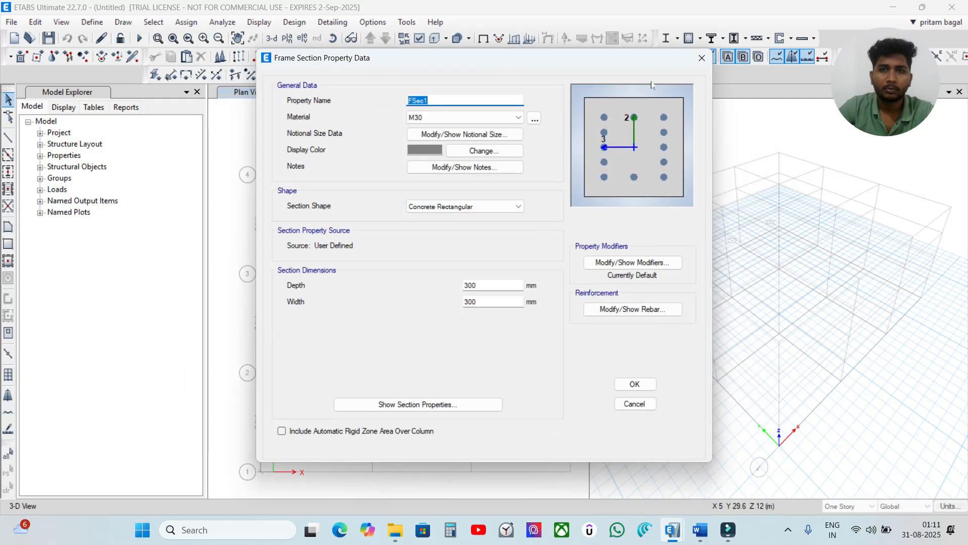
click(698, 64)
Add a new Concrete Rectangular frame section and name it C 400*400
click(585, 135)
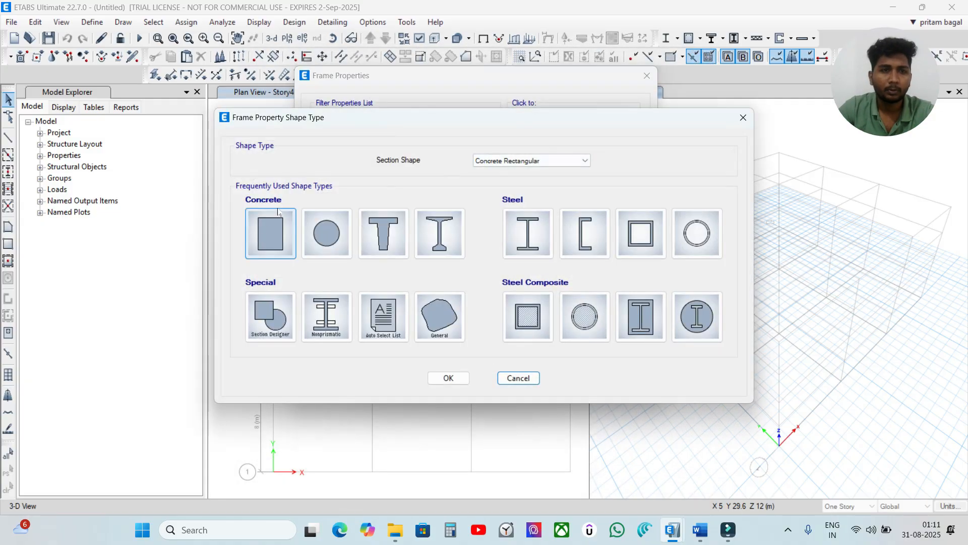
click(519, 163)
click(523, 151)
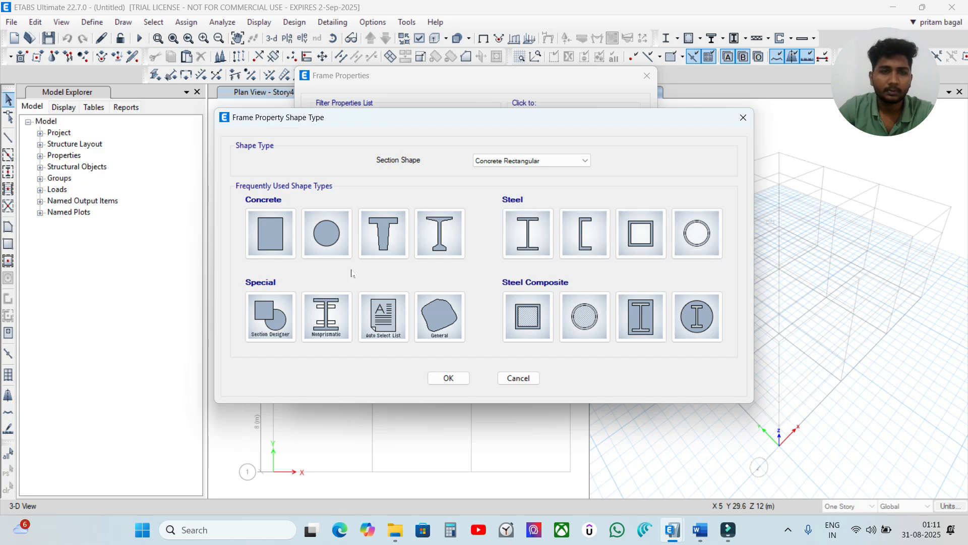
click(269, 233)
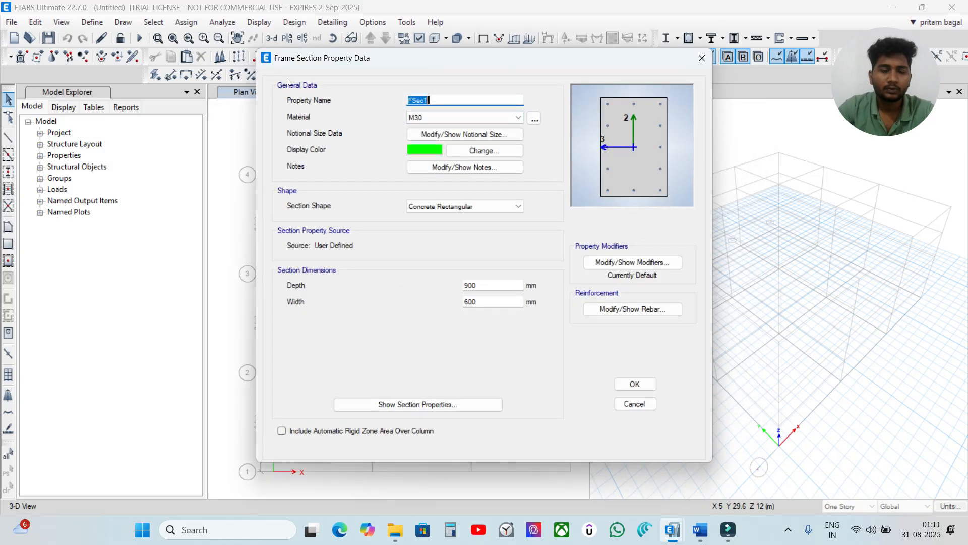
text(c)
text(c)
text( 400)
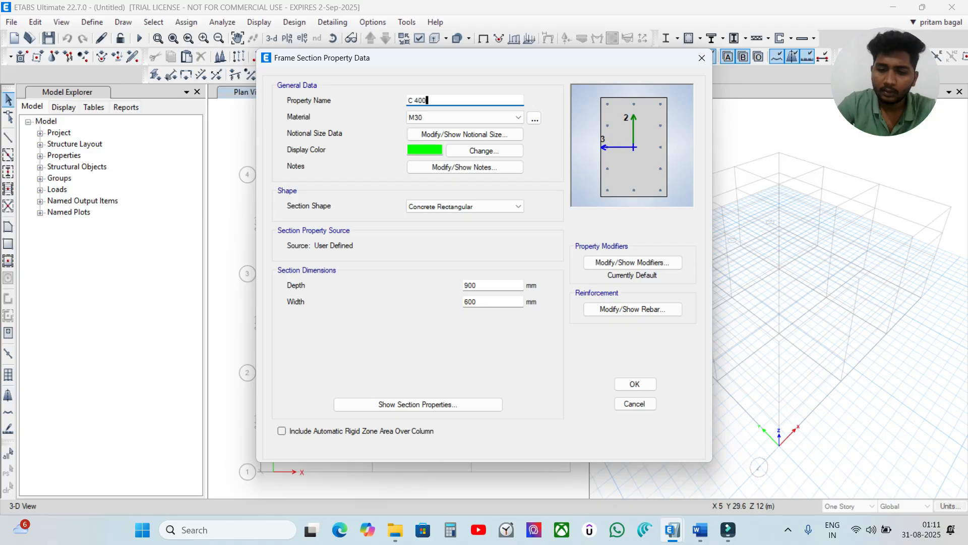
text(*400)
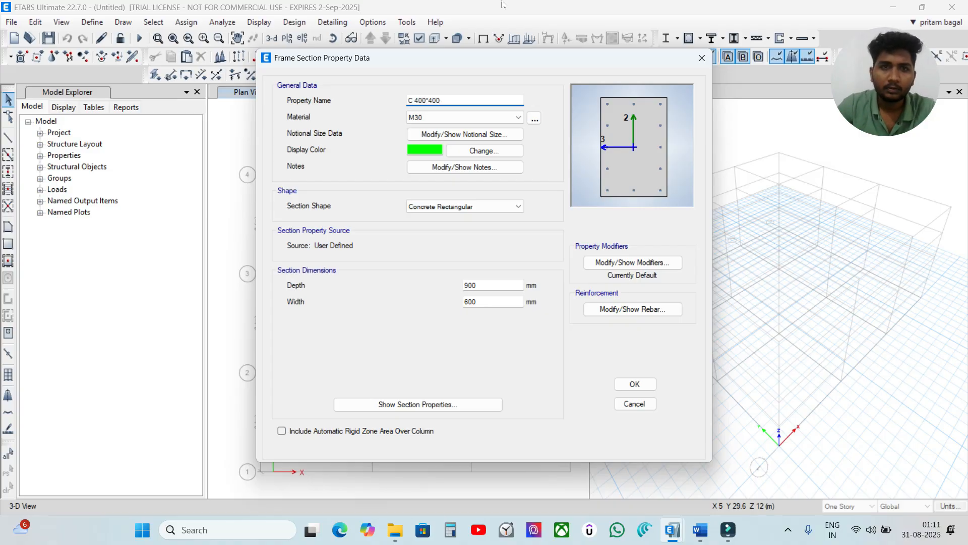
Keep M30 as the C 400*400 section's material and set its depth and width to 400 mm
click(424, 117)
click(426, 117)
click(429, 119)
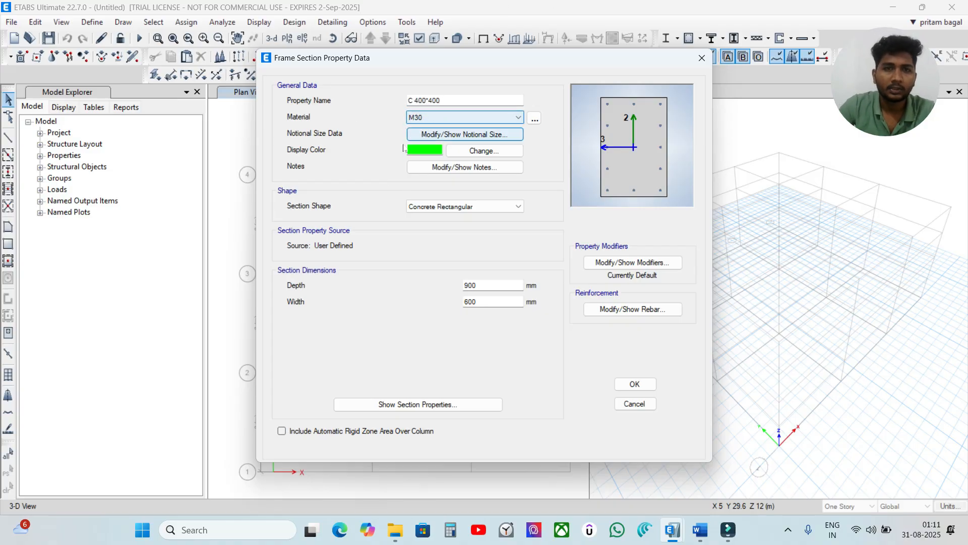
double_click(515, 284)
text(400)
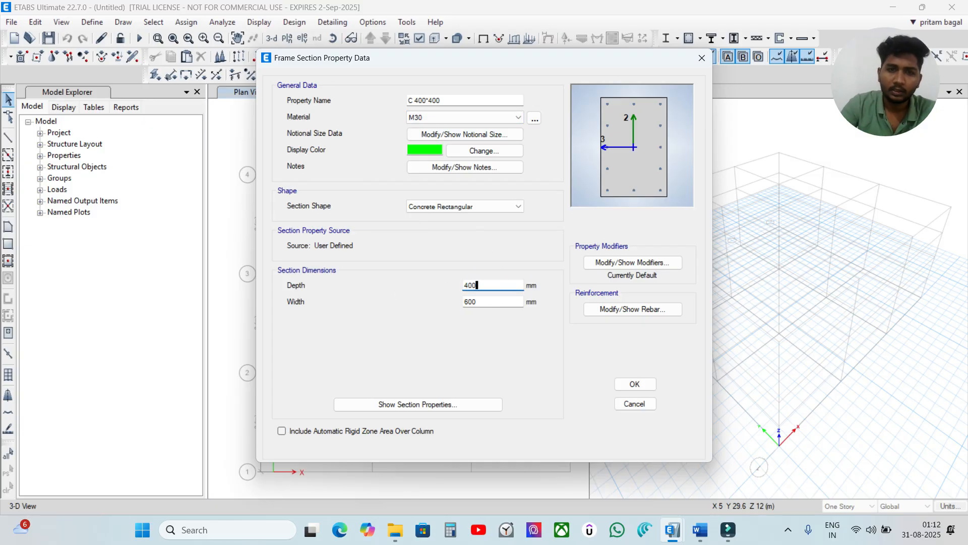
double_click(488, 302)
text(400)
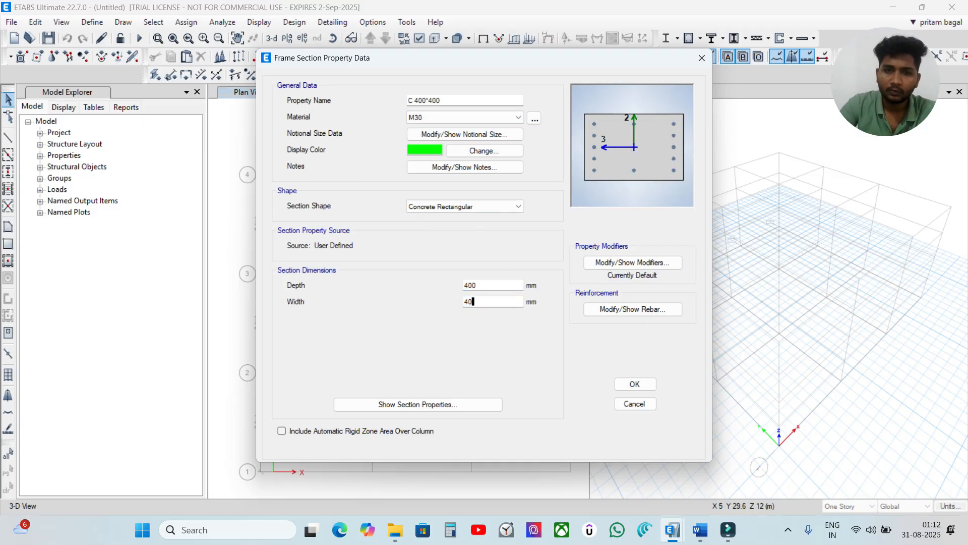
Accept the C 400*400 column's reinforcement data as it stands, then save the section and the frame properties list
click(615, 314)
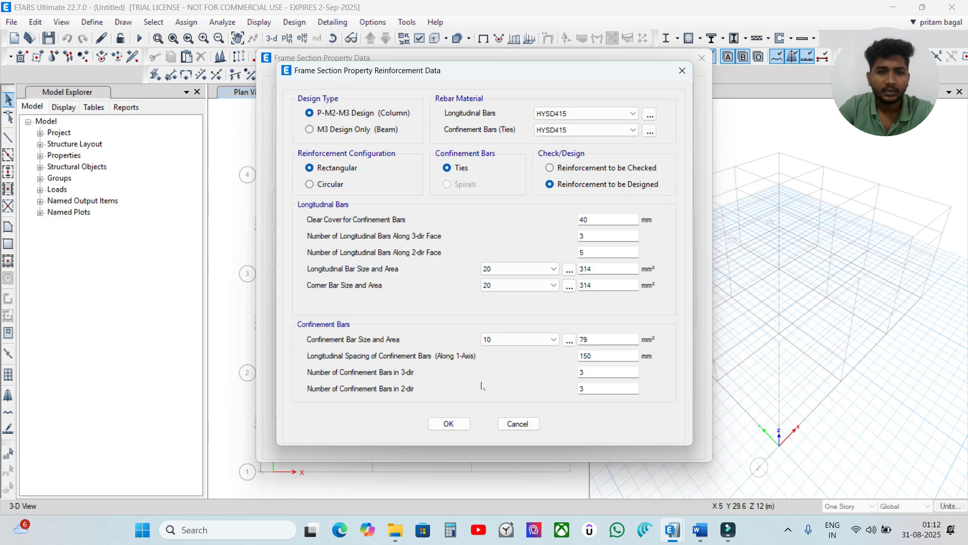
click(465, 424)
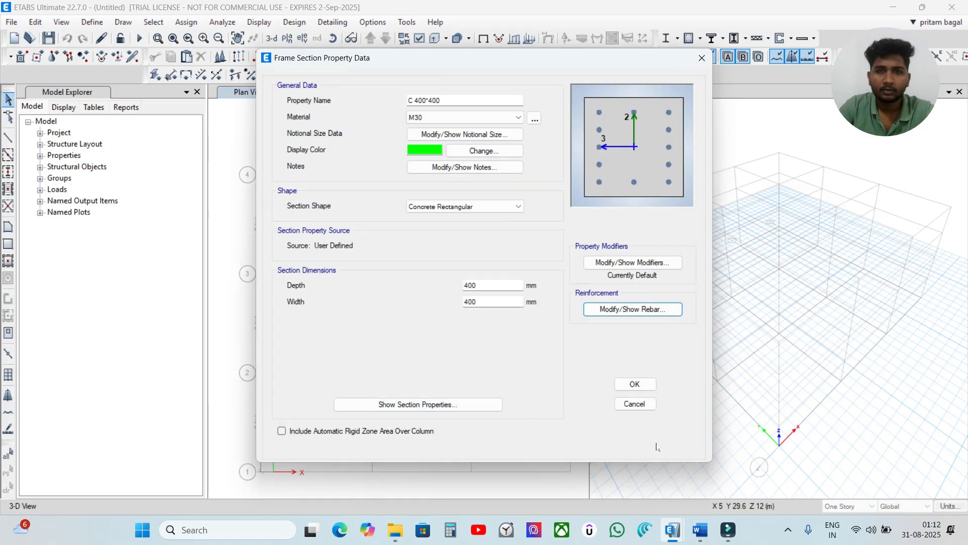
click(638, 384)
click(353, 252)
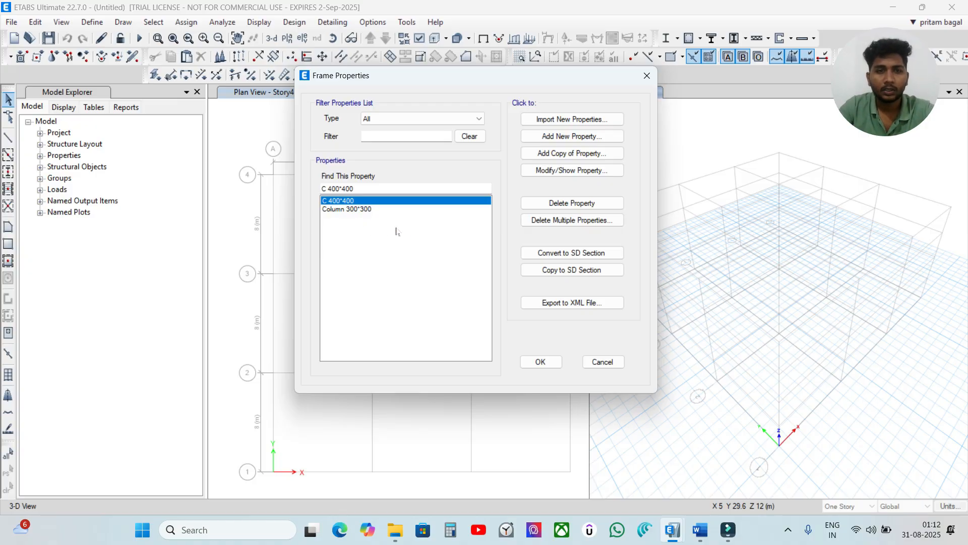
click(538, 363)
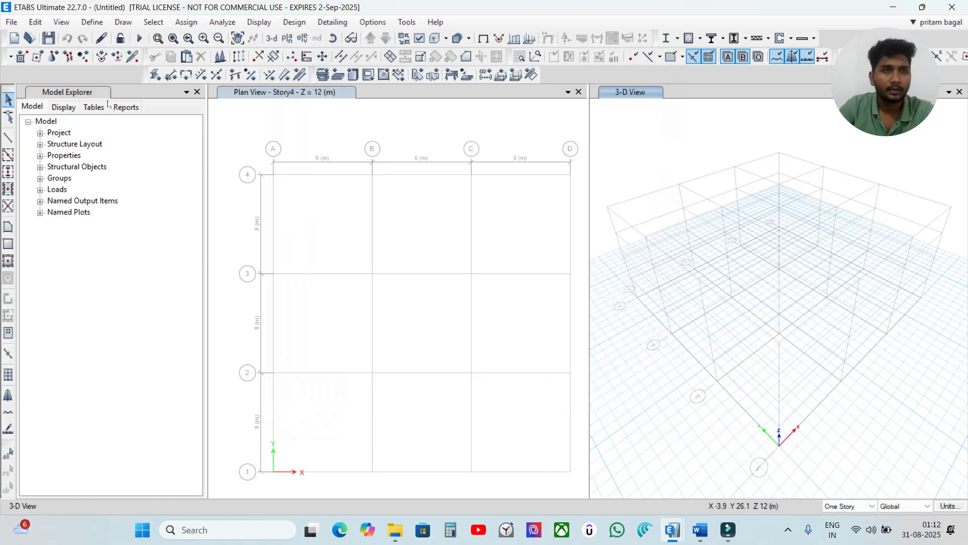
Start a new material definition for the India region with Concrete as its type
click(90, 22)
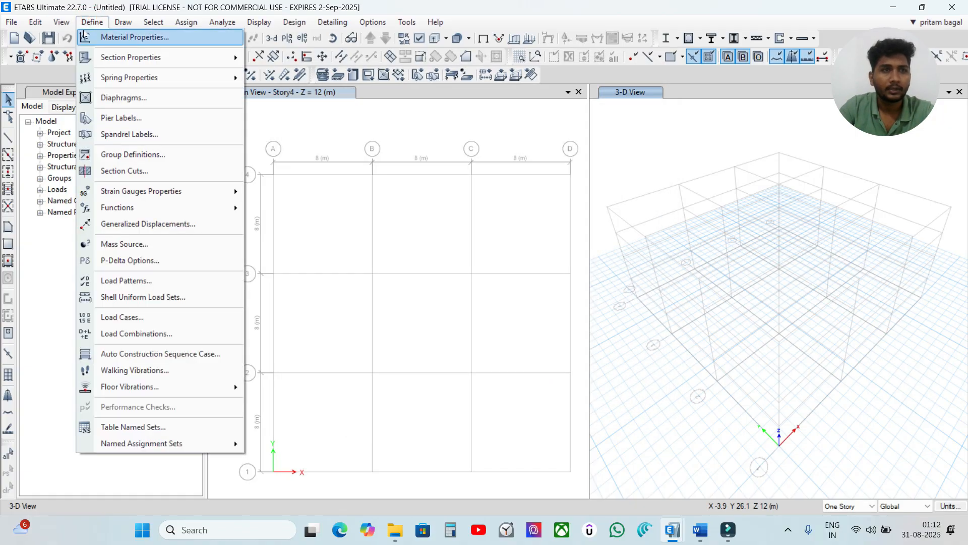
click(392, 129)
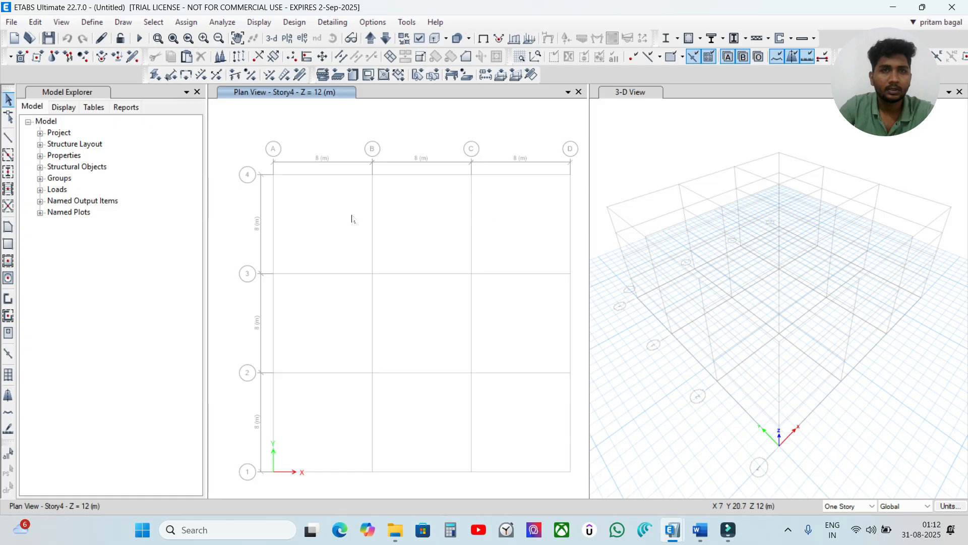
click(98, 24)
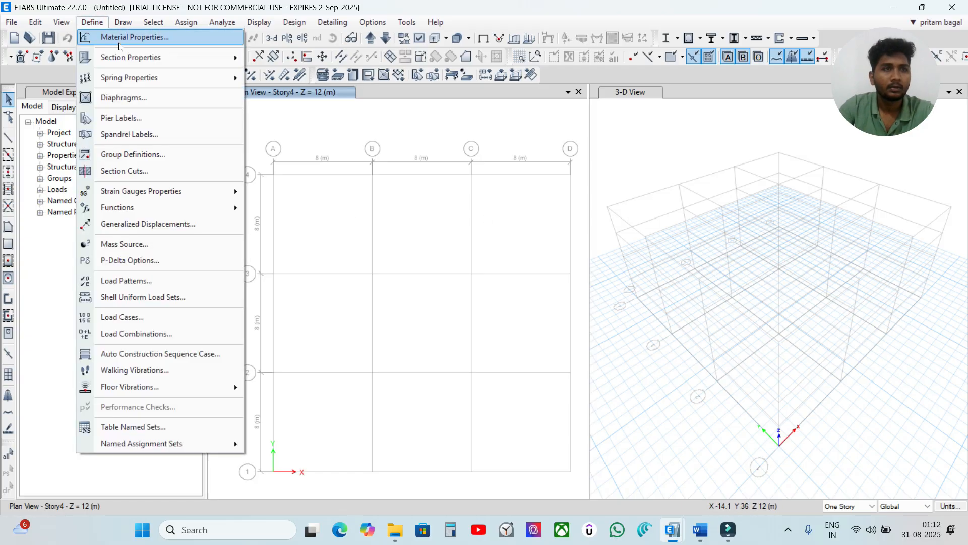
click(119, 39)
click(378, 250)
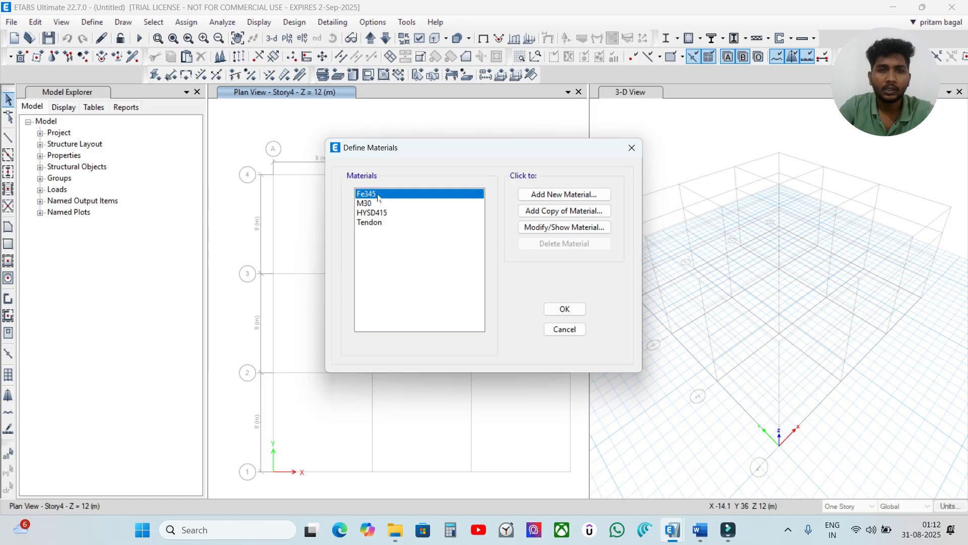
click(398, 255)
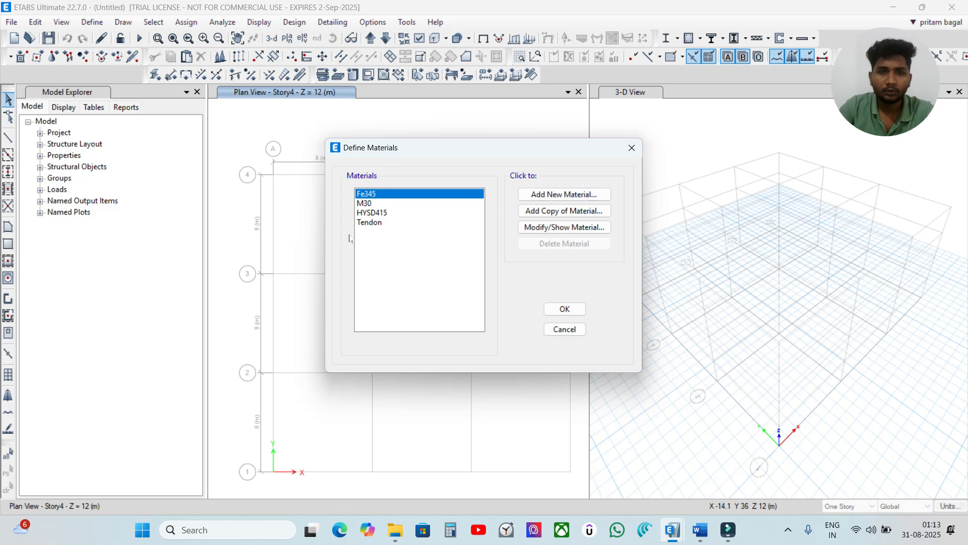
click(563, 195)
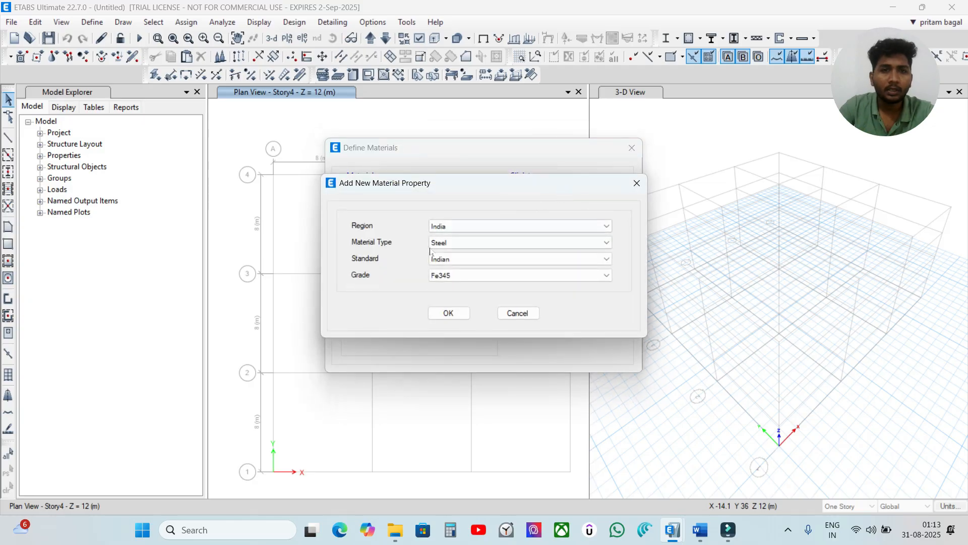
double_click(468, 227)
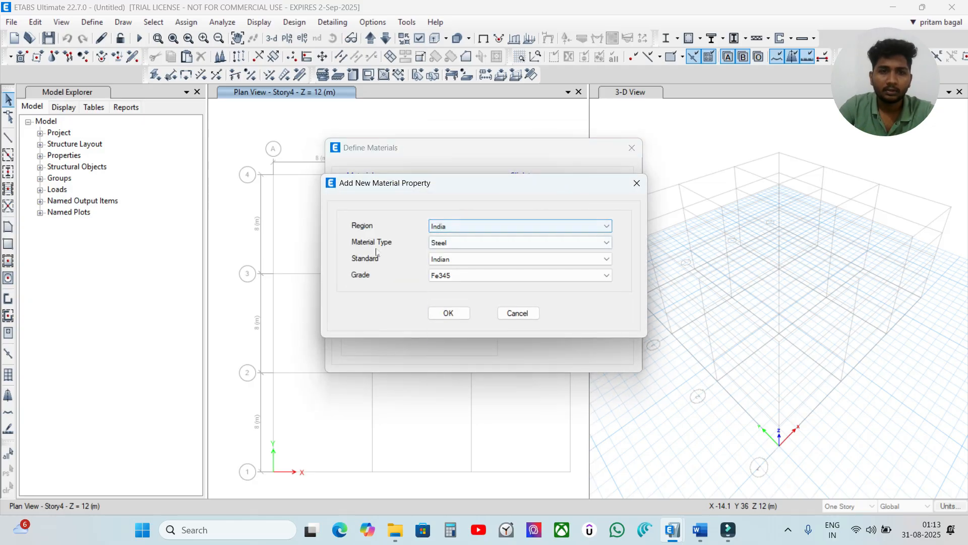
click(464, 243)
click(447, 263)
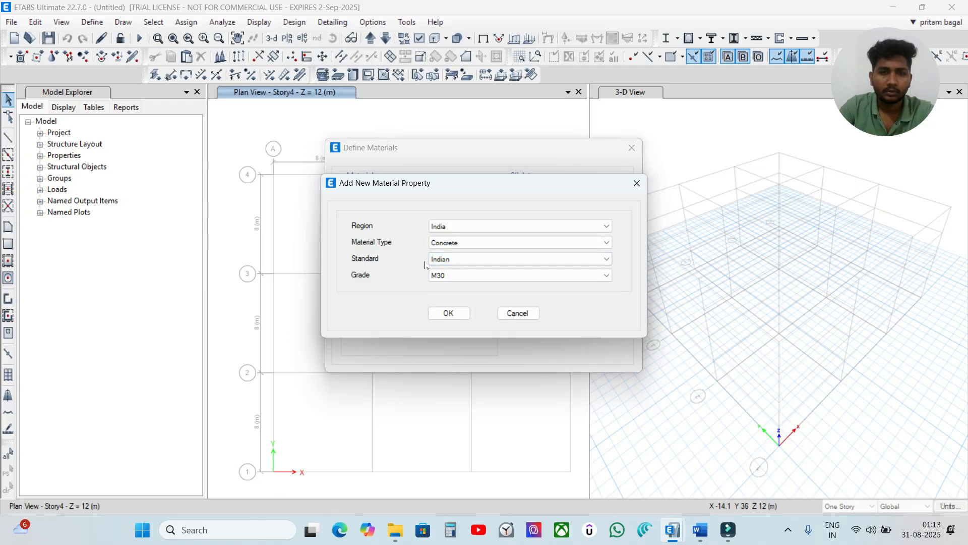
Try to add the concrete material with grade M25 of the Indian standard, then close the materials list without confirming it
click(461, 259)
click(460, 259)
click(464, 279)
click(448, 309)
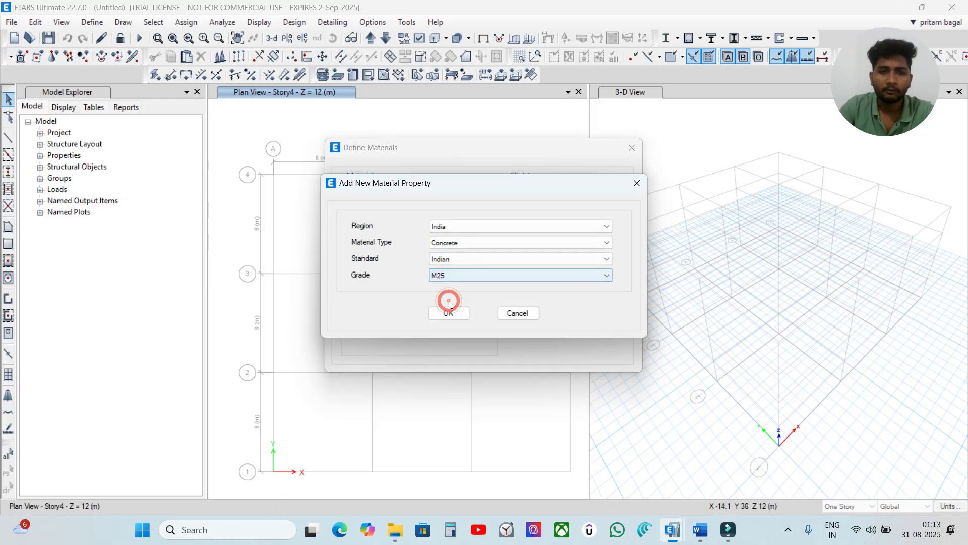
click(443, 313)
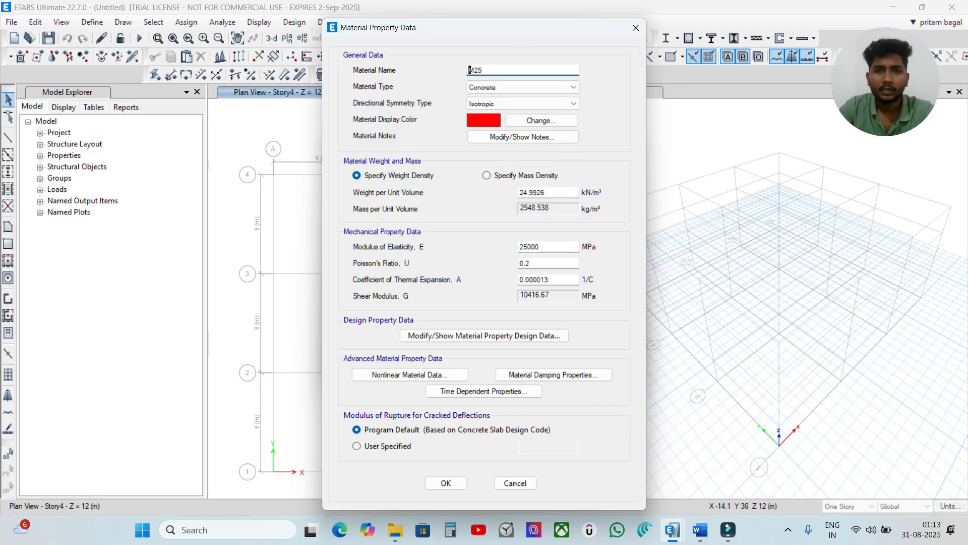
click(446, 483)
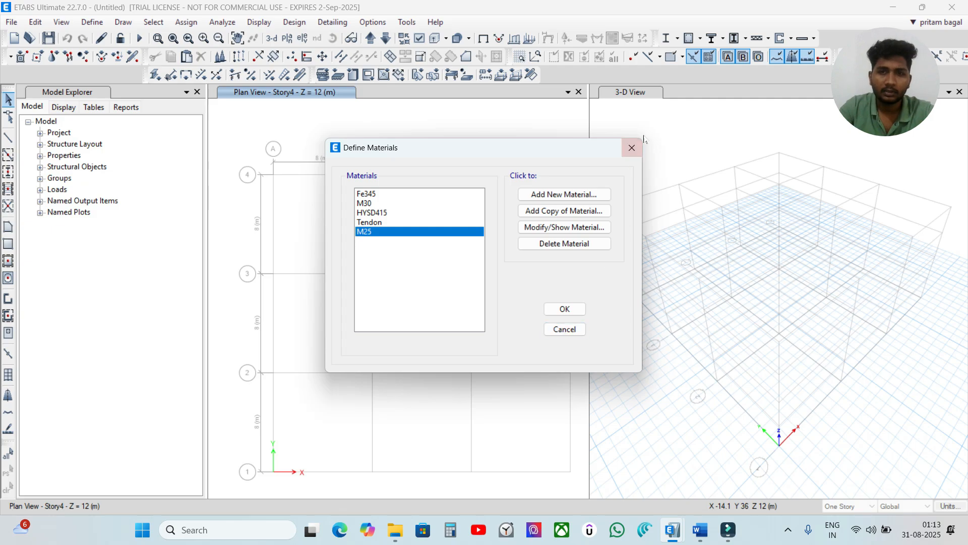
click(630, 149)
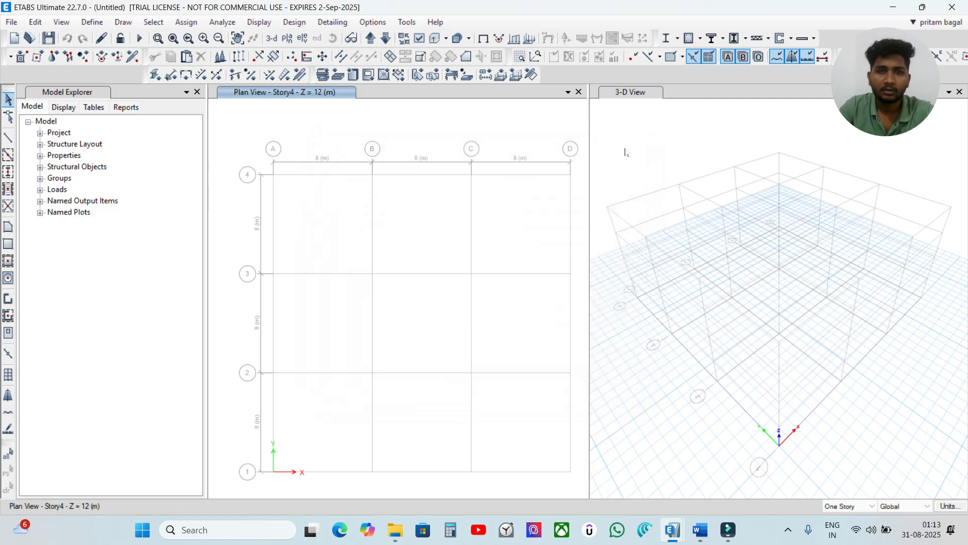
Add an Indian-standard M25 concrete material with its default property data and confirm the materials list
click(86, 22)
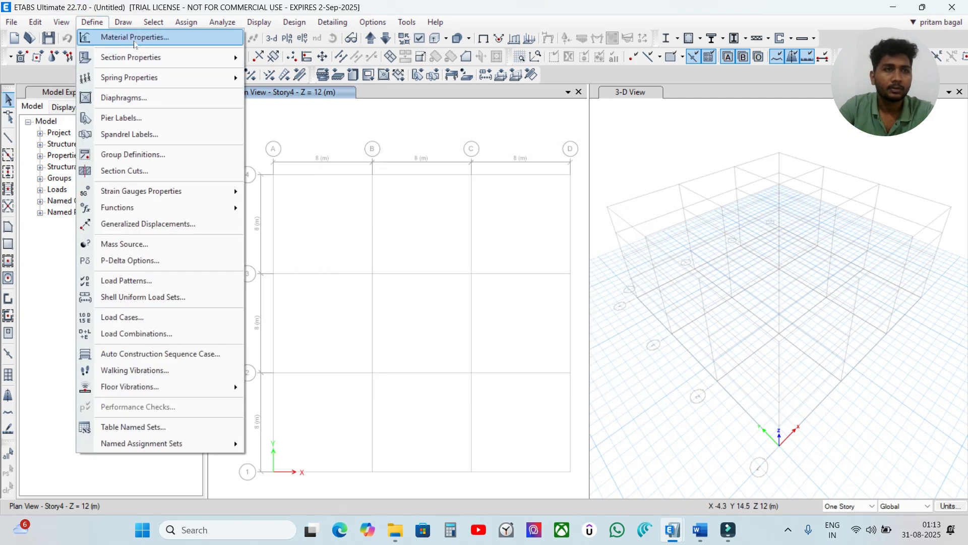
click(116, 38)
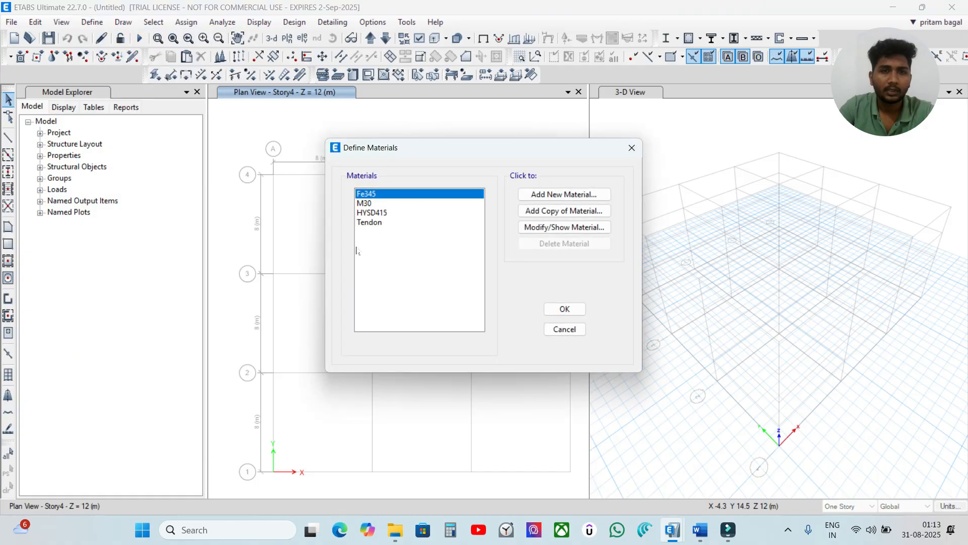
click(395, 257)
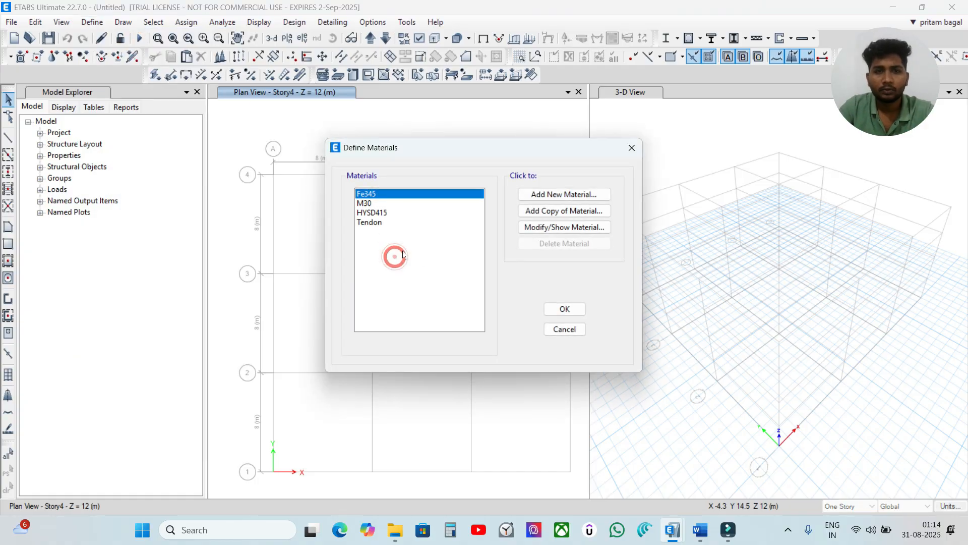
click(560, 195)
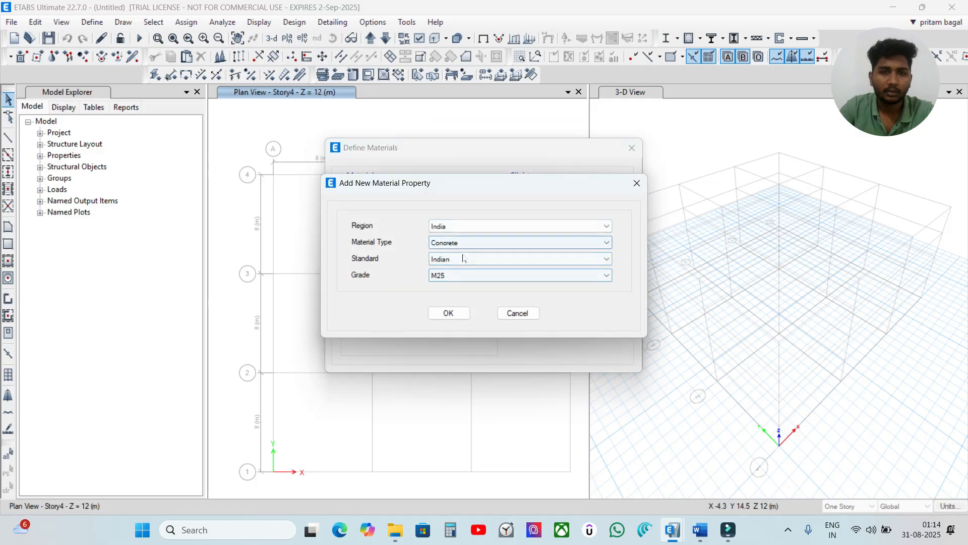
click(450, 312)
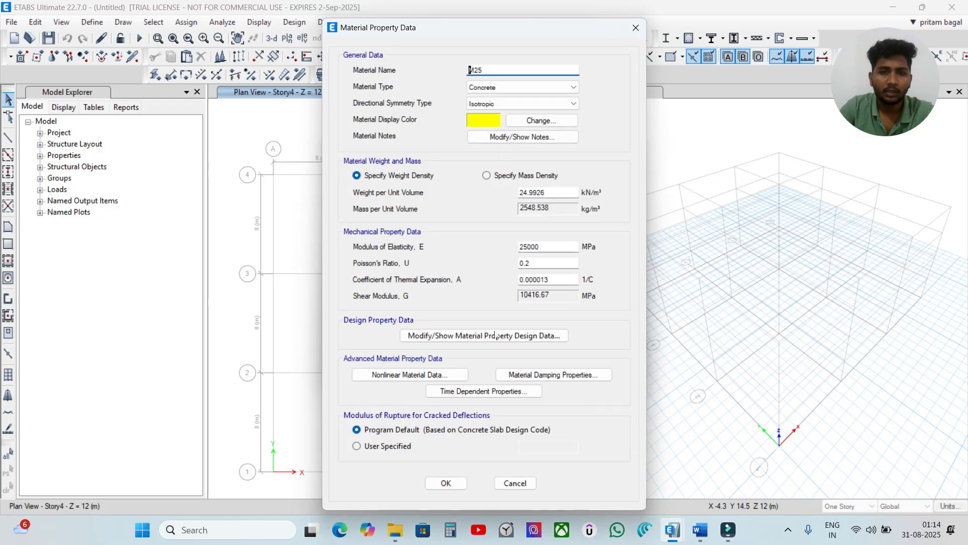
click(446, 483)
click(396, 261)
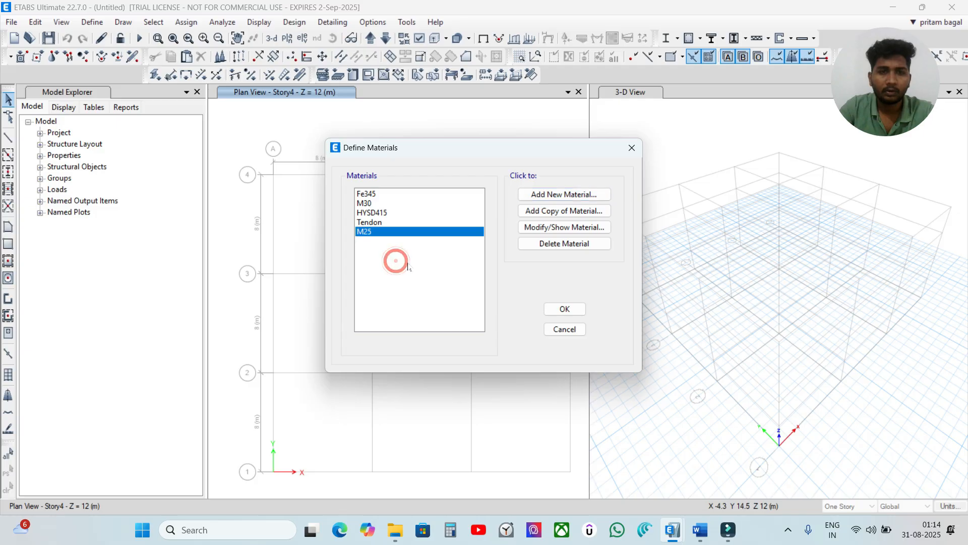
click(565, 309)
Start another new material definition for the India region with Rebar as its material type
click(92, 22)
click(107, 38)
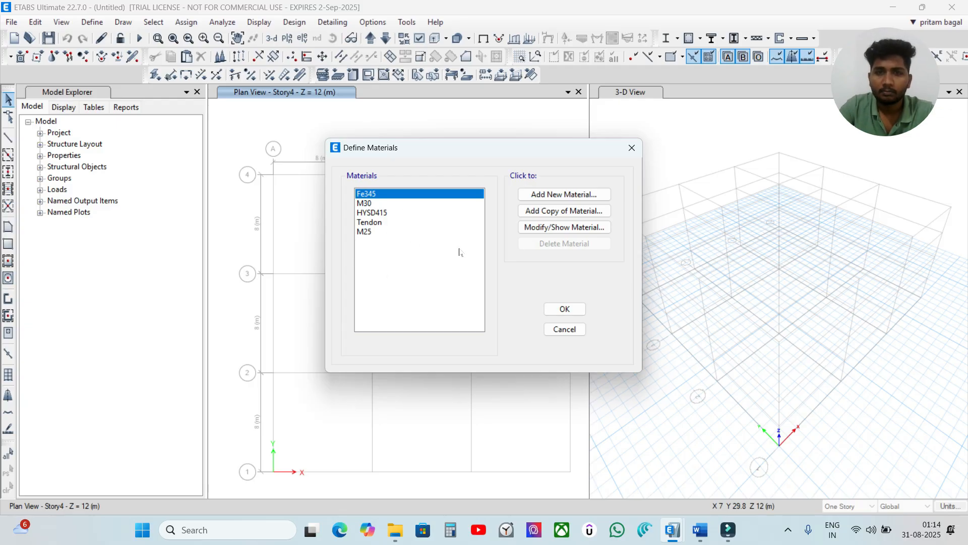
click(550, 195)
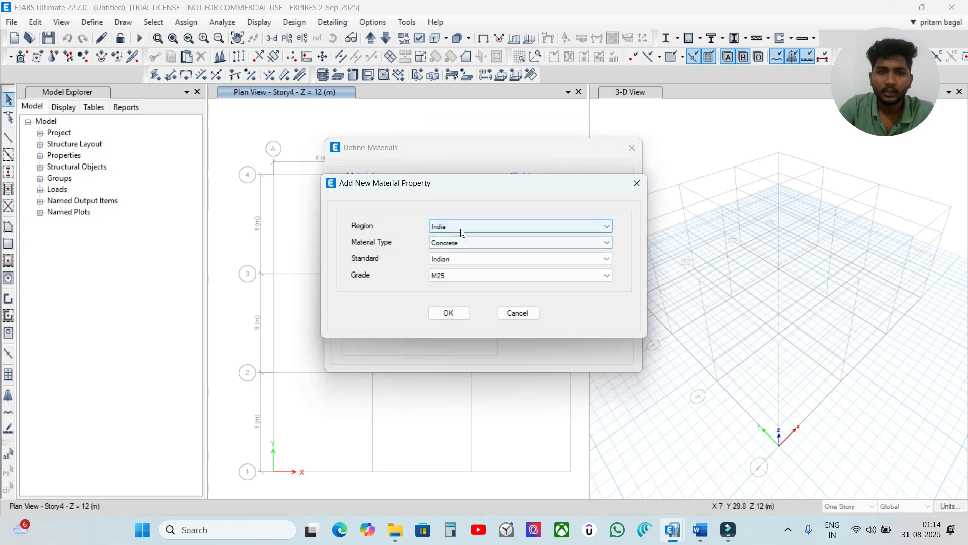
click(451, 243)
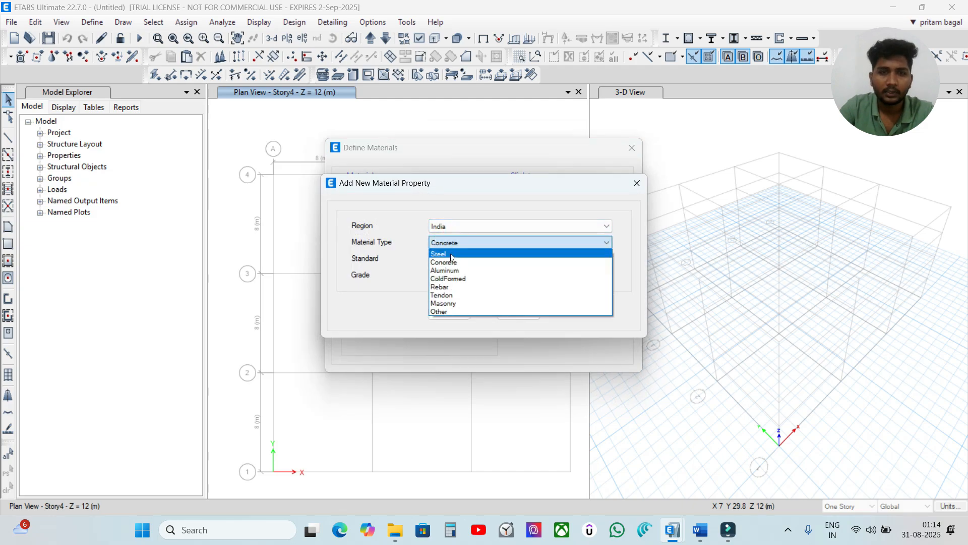
click(447, 288)
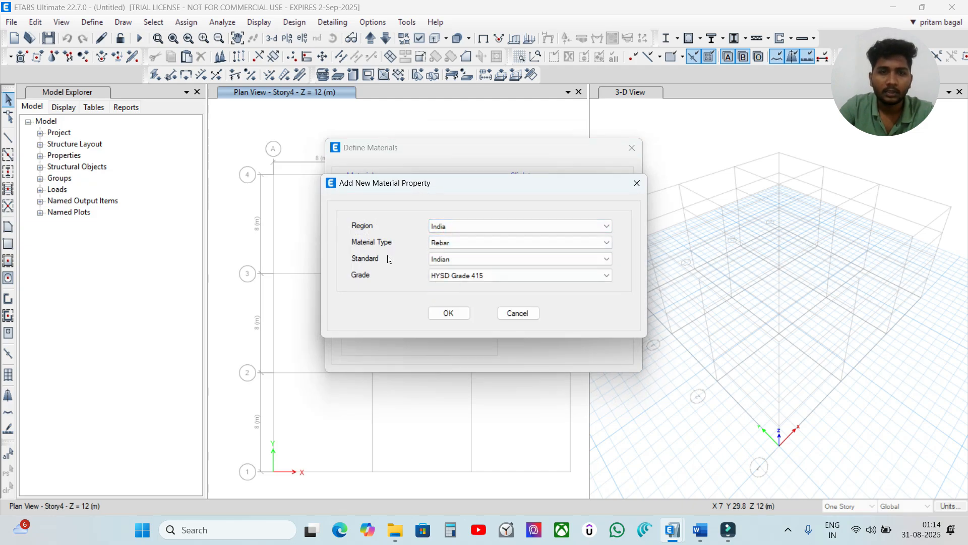
click(456, 243)
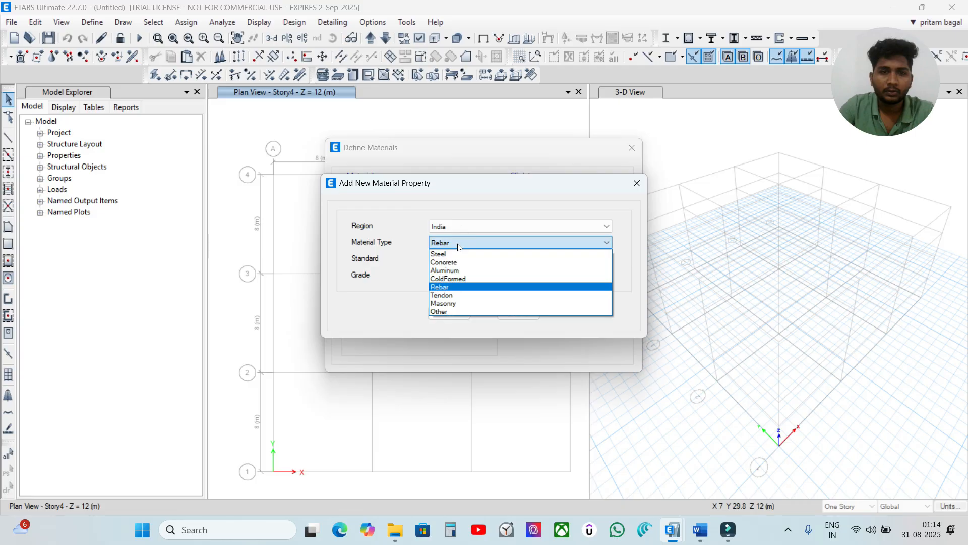
click(450, 291)
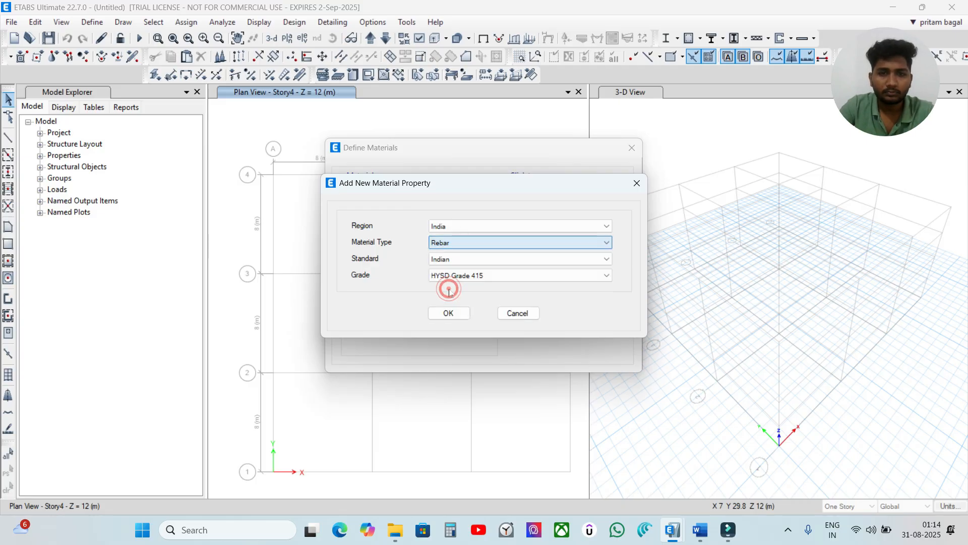
Choose HYSD Grade 500 for the rebar material, accept its default property data and confirm the materials list
click(470, 278)
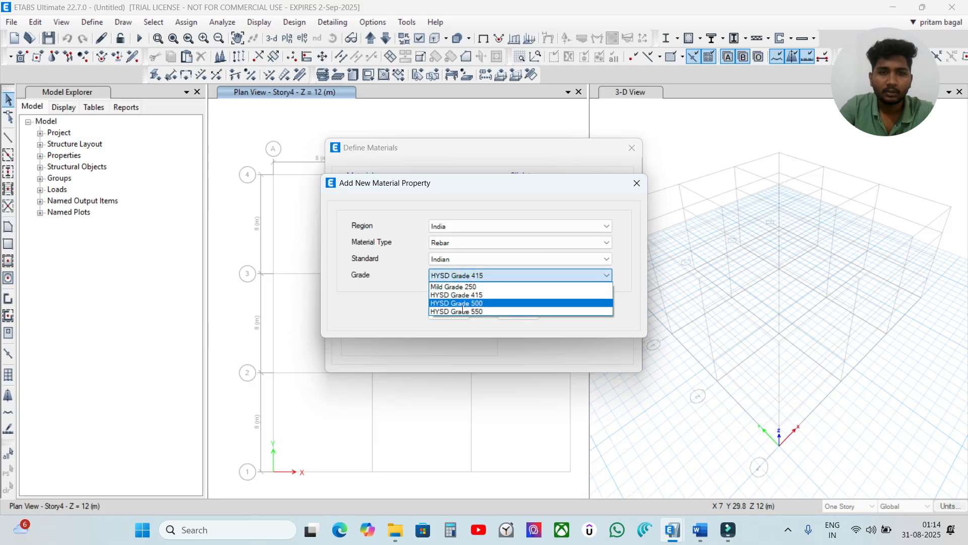
click(460, 303)
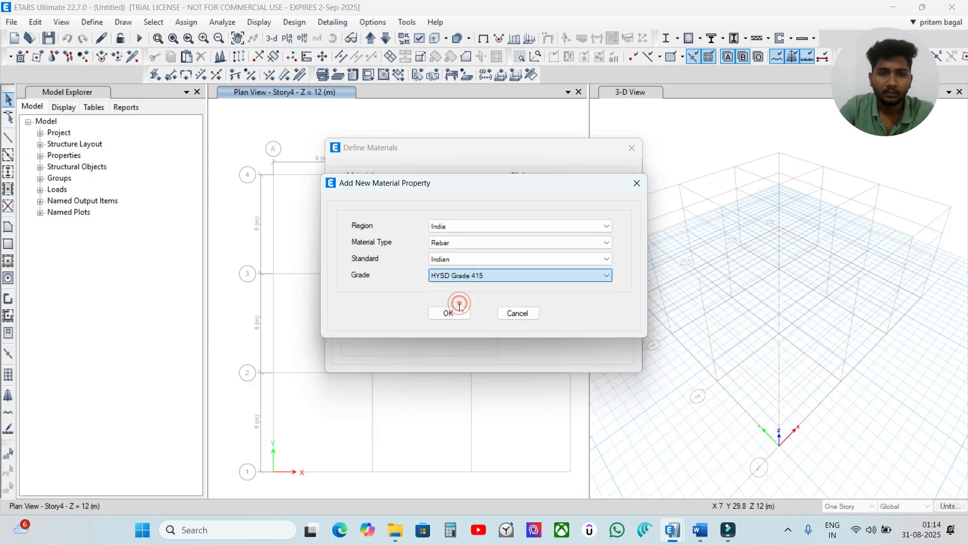
click(442, 314)
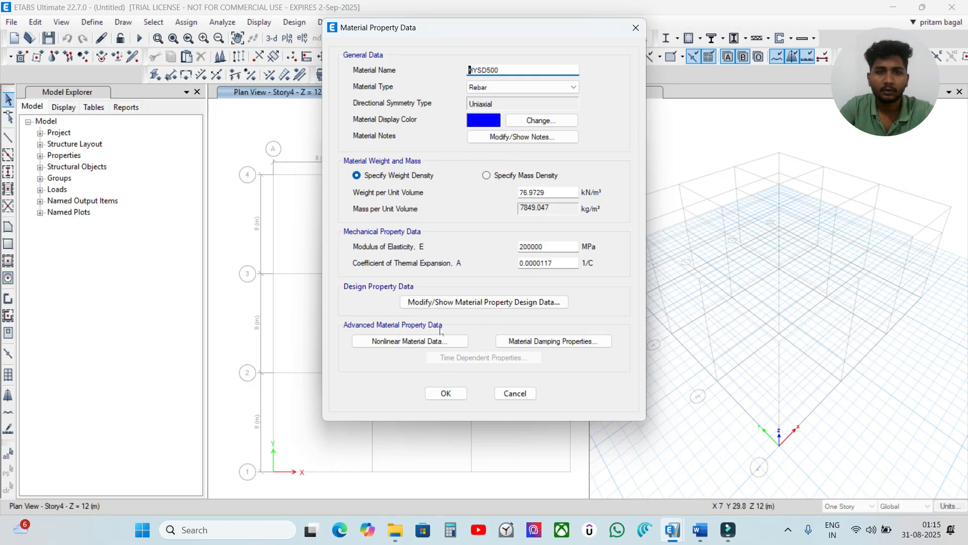
click(449, 395)
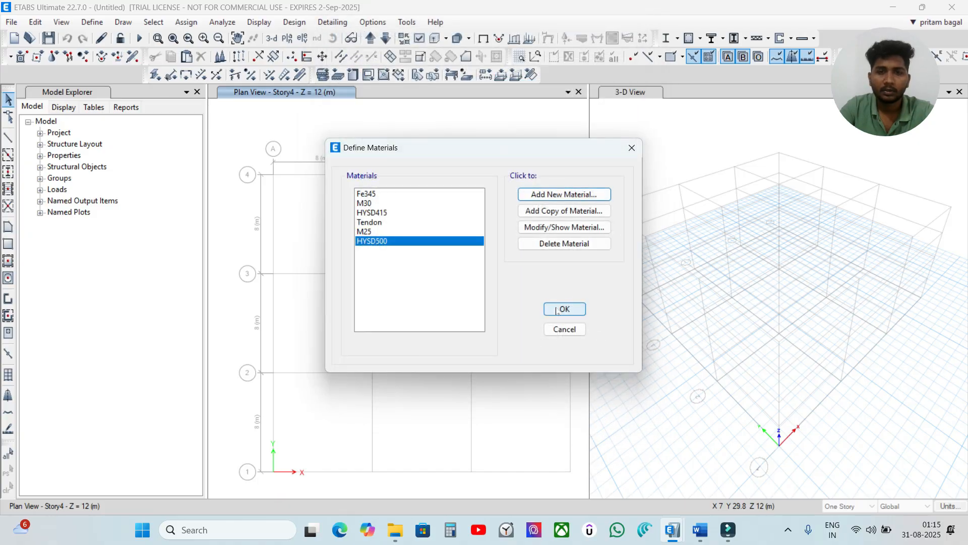
click(557, 309)
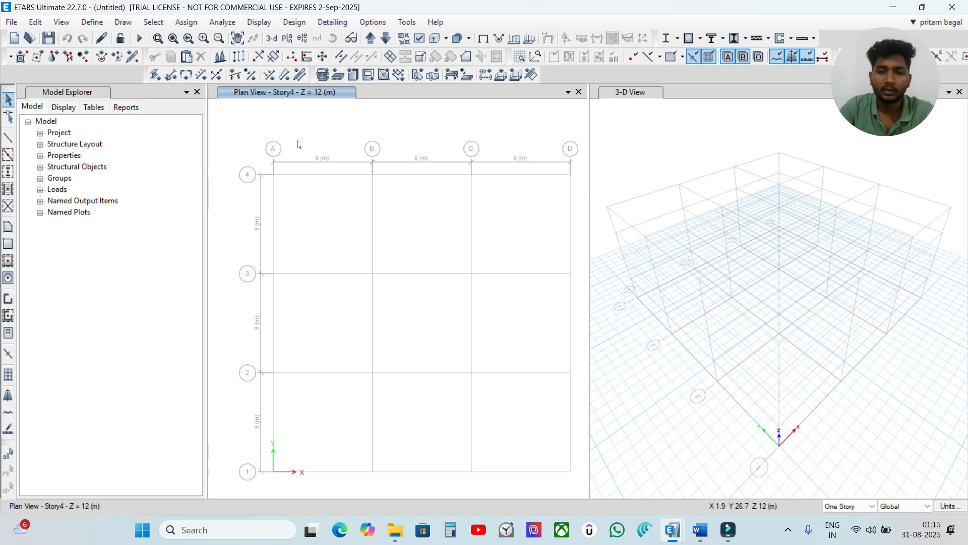
Switch to the Word notes and add the heading "Material types" a few lines below "3.Wall section"
click(699, 538)
click(392, 352)
key(Return)
key(Return)
key(Return)
text(ma)
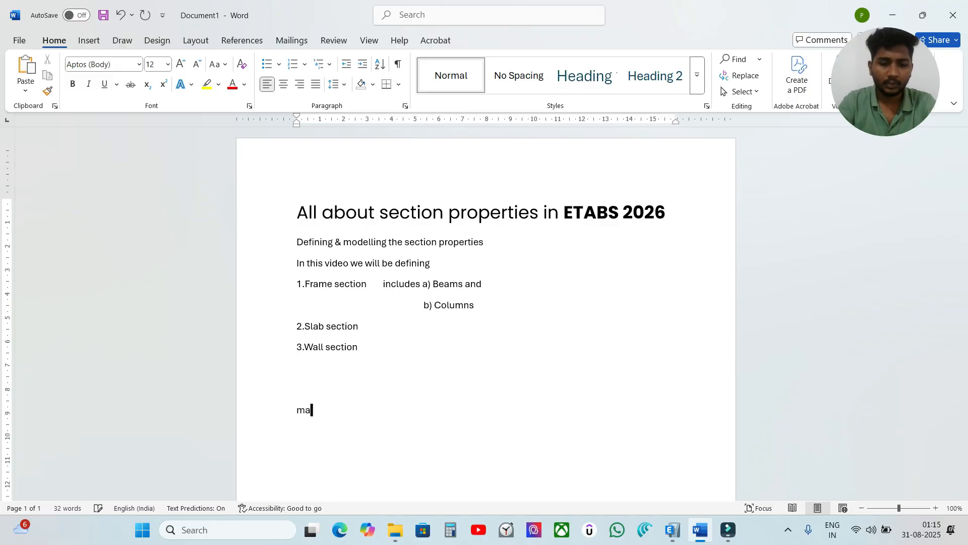
text(terial types)
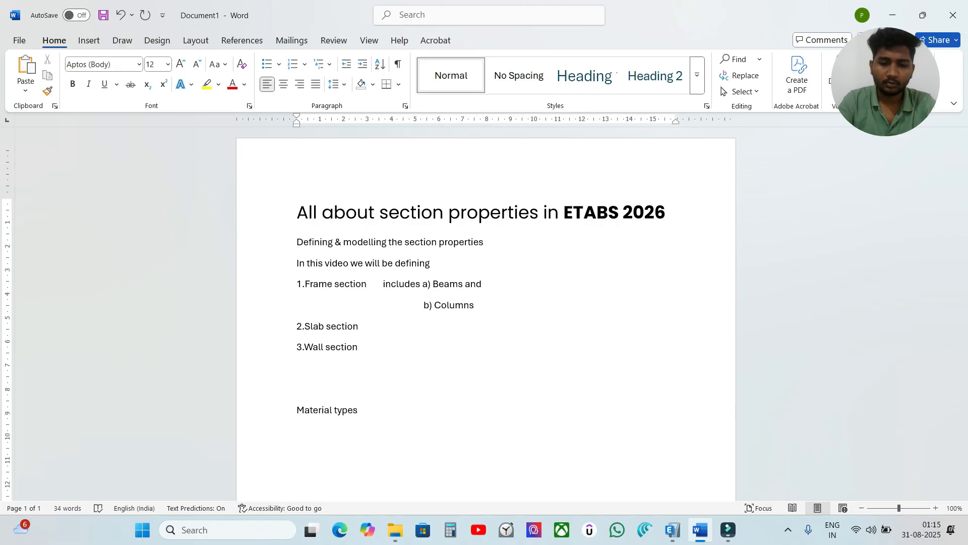
Add the line "Concrete" under Material types, followed by a line listing the grades M10 M15 M20 M25 M30 M40 M50 M60
key(Return)
text(concrete)
key(Return)
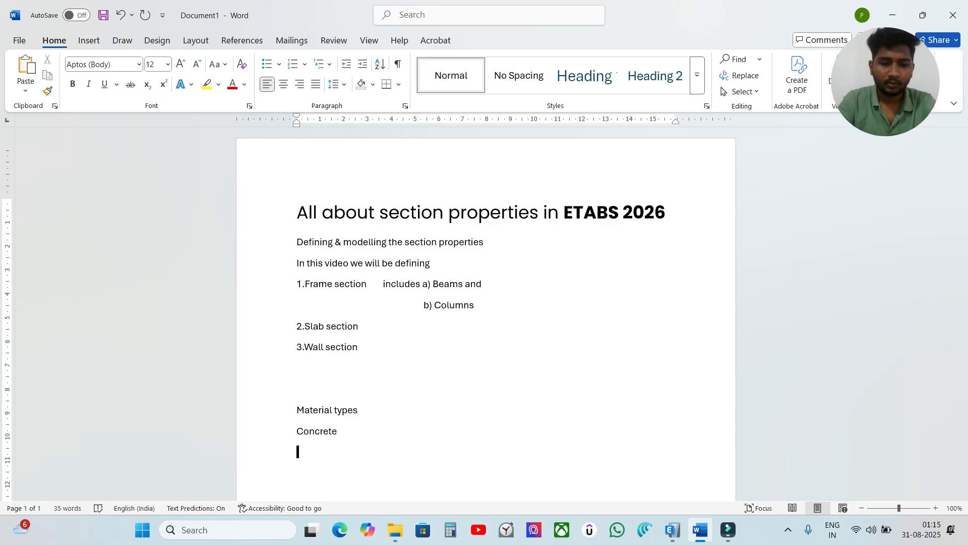
text(M10)
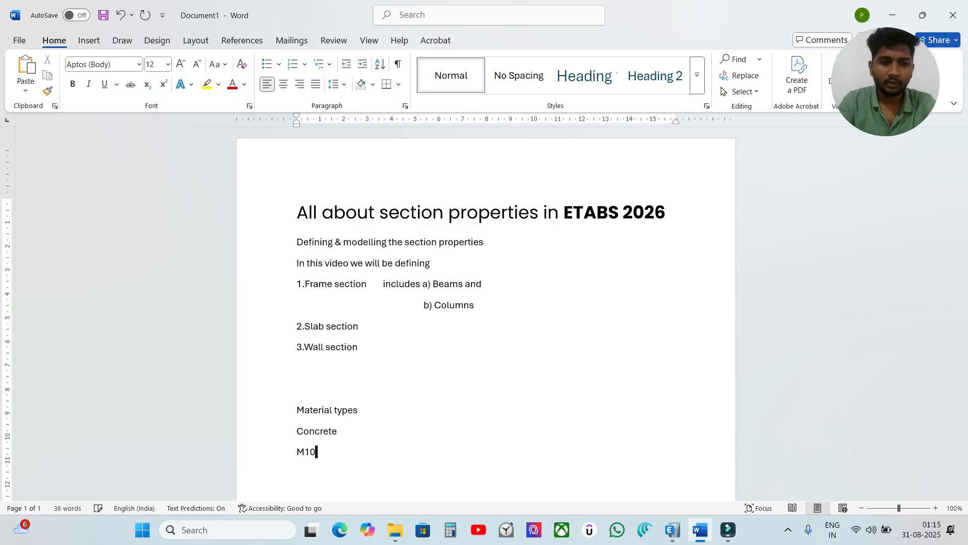
text( M15 M20)
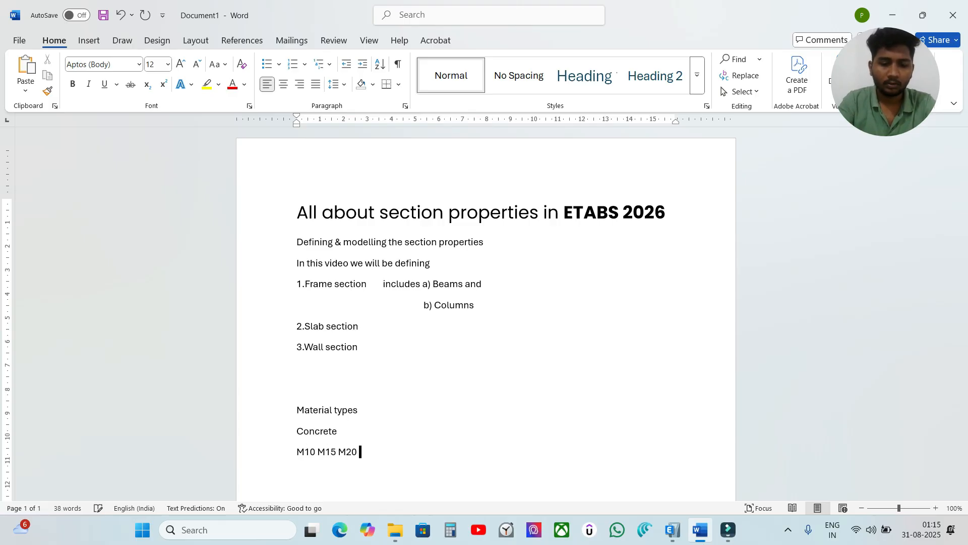
text( M)
text(25)
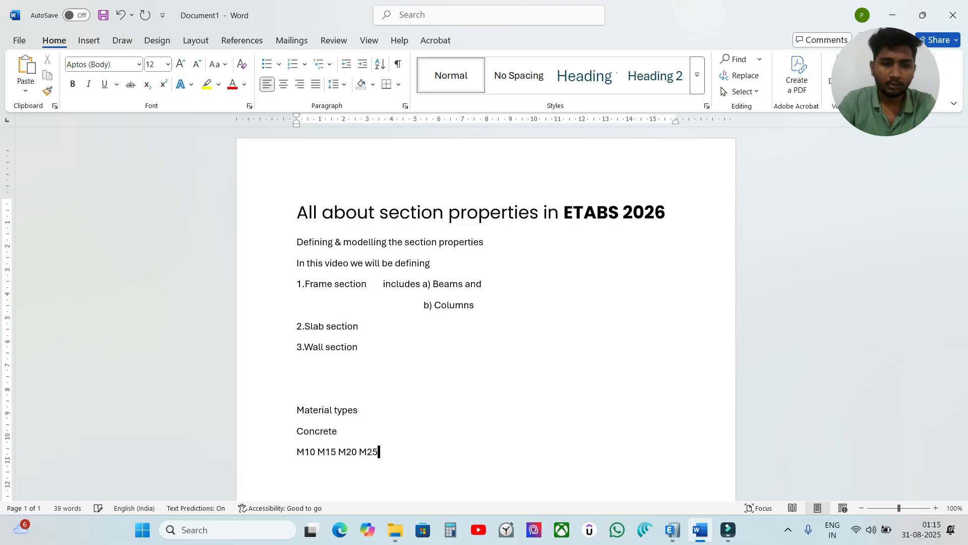
text( M30)
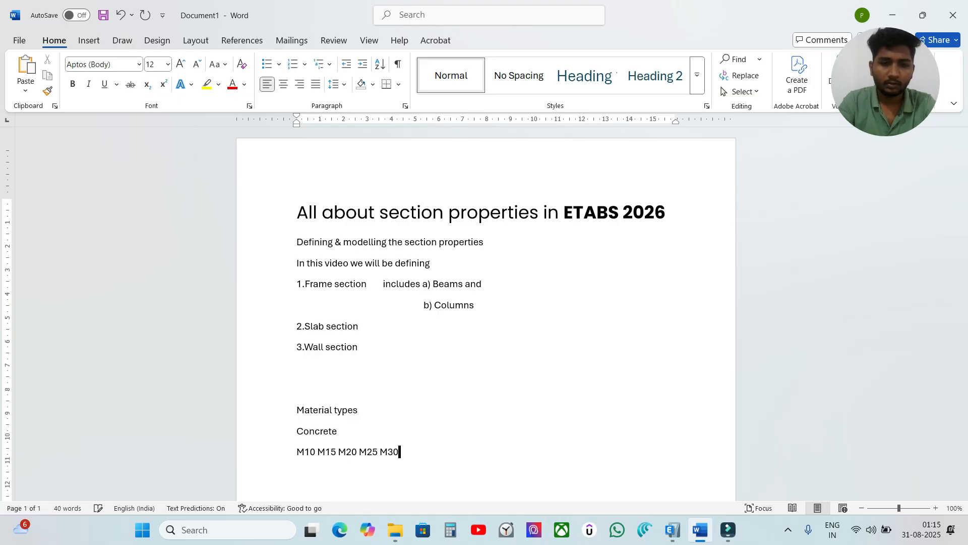
text( M40 )
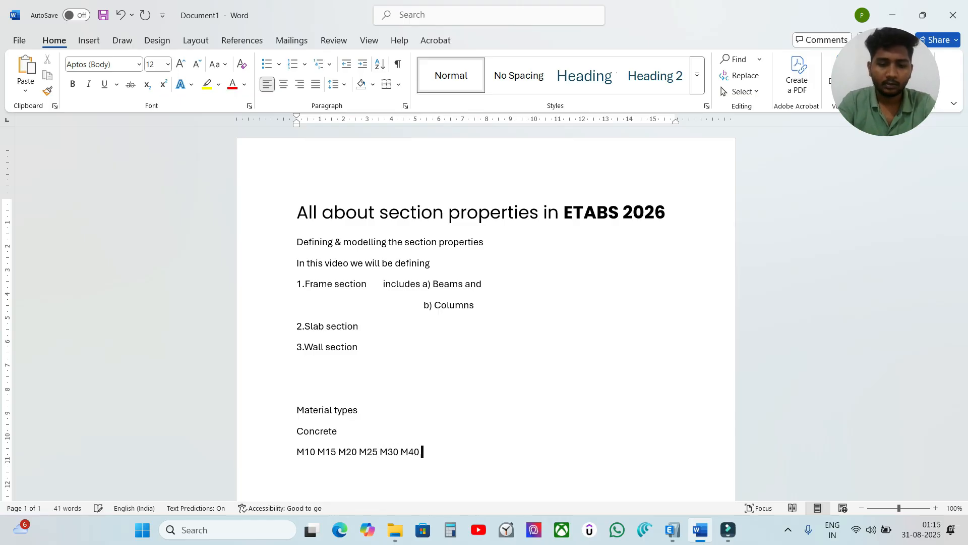
text(M50 M60)
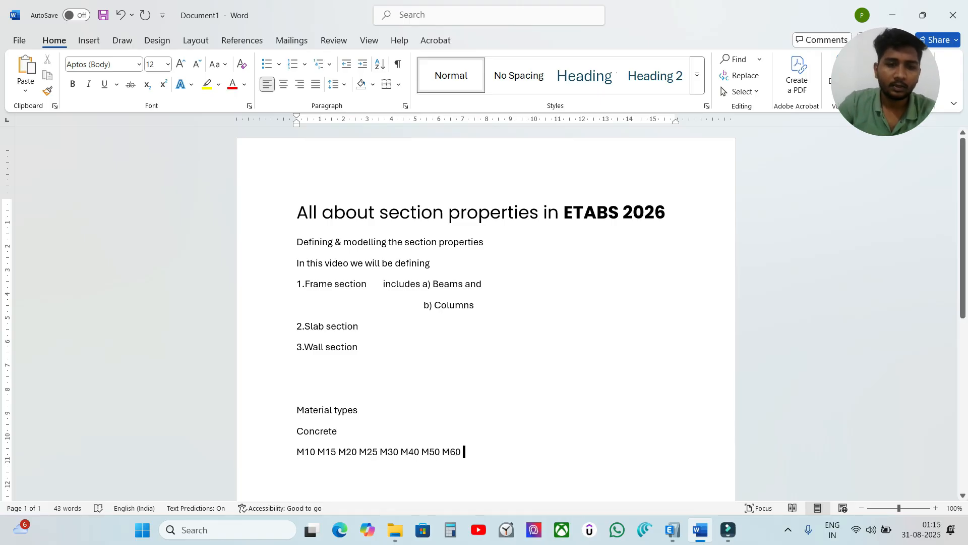
Add the line "REBARS" below the concrete grades, with "Mild 250" on the line under it
click(400, 452)
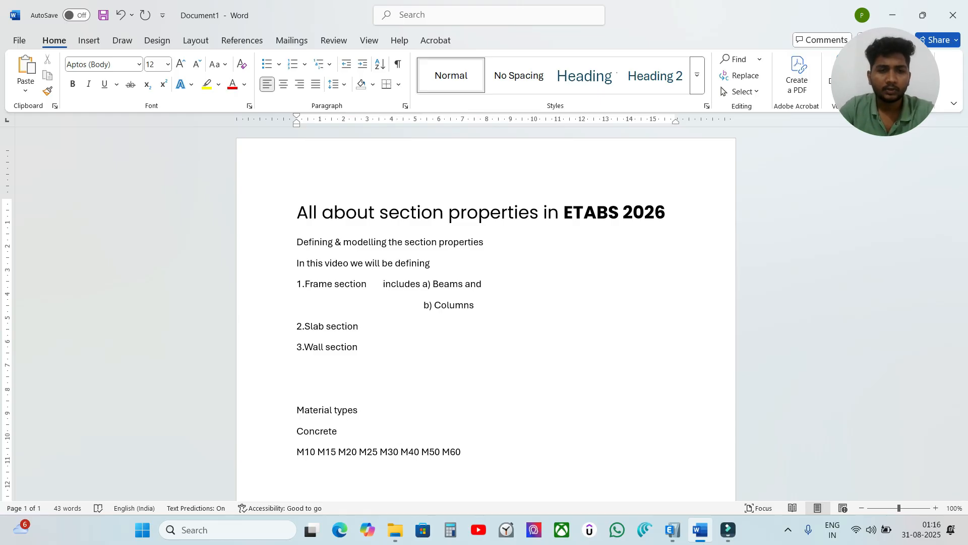
click(490, 451)
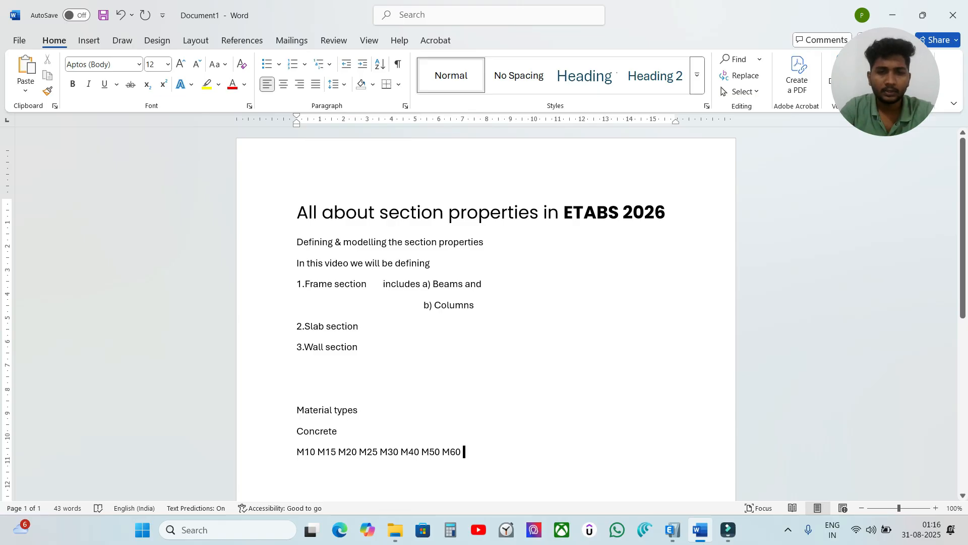
key(Return)
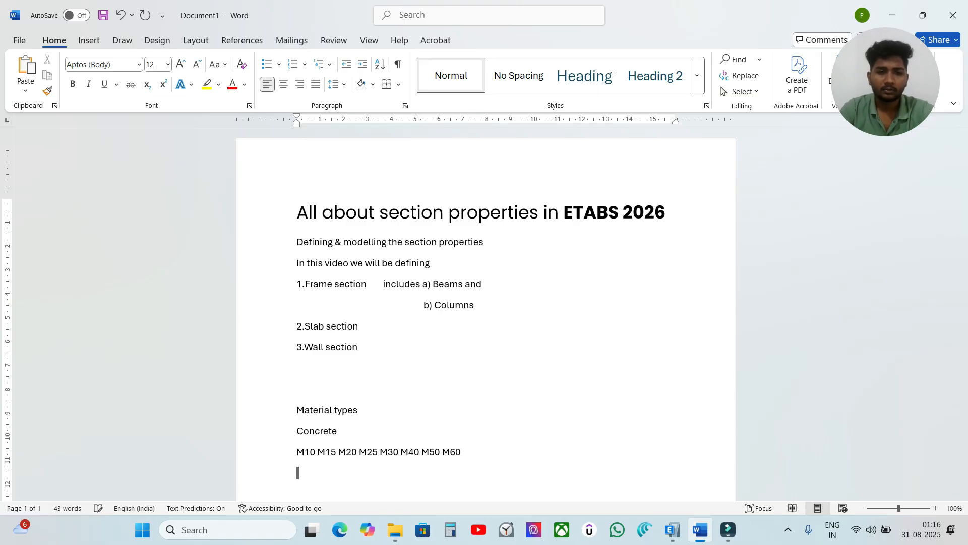
scroll(484, 308, down, 1)
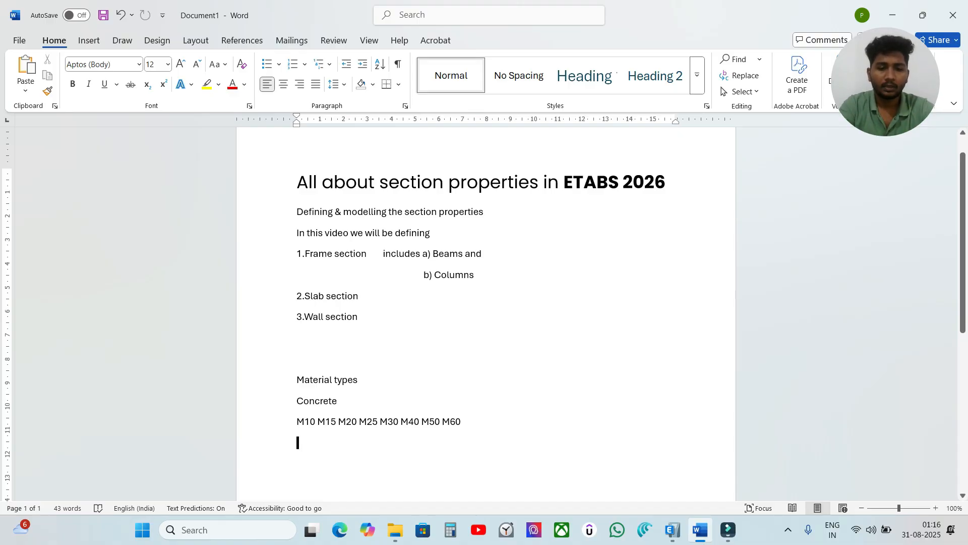
text(REBARS)
key(Return)
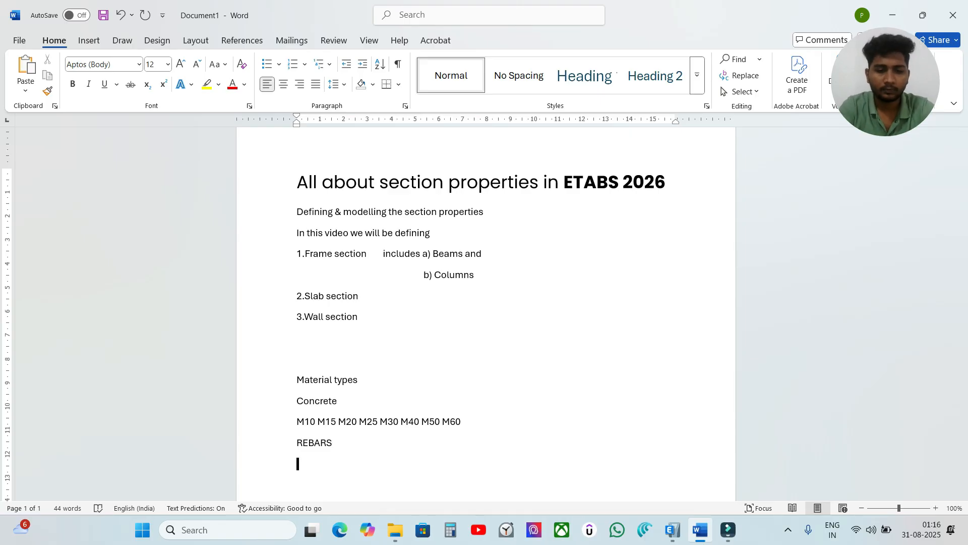
text(M)
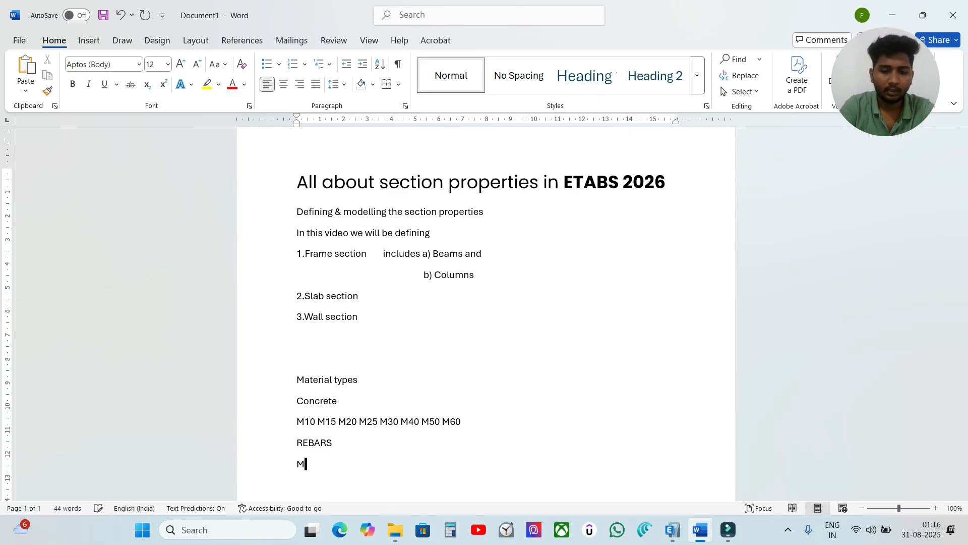
text(ild 250 )
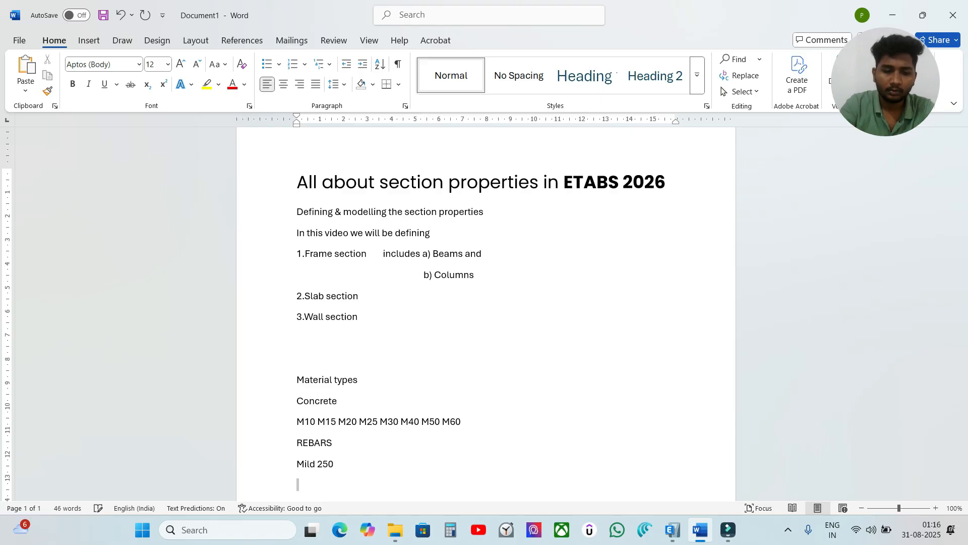
List the rebar grades "Hysd 415", "Hysd 500" and "Hysd 550" on separate lines below "Mild 250"
text(Hysd )
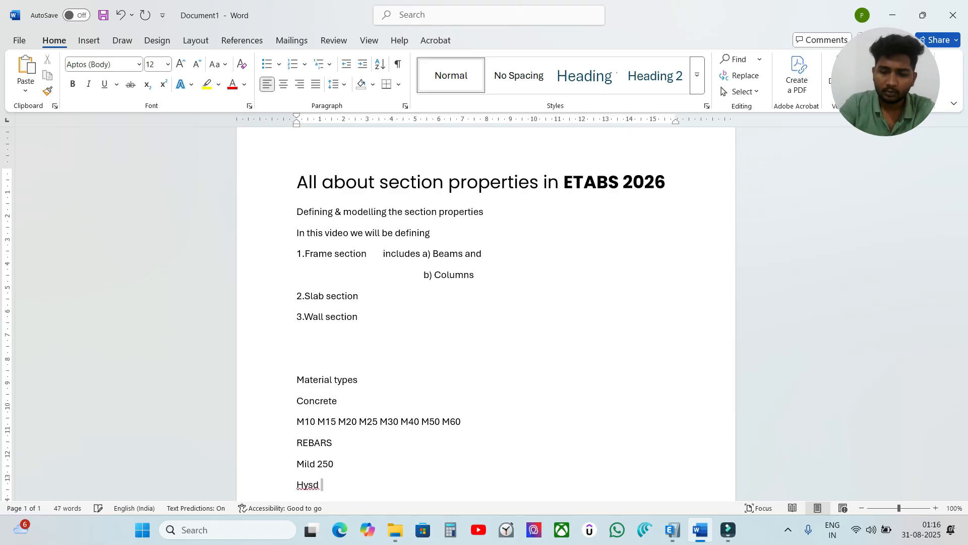
text(415)
key(Return)
text(hysd 500)
key(Return)
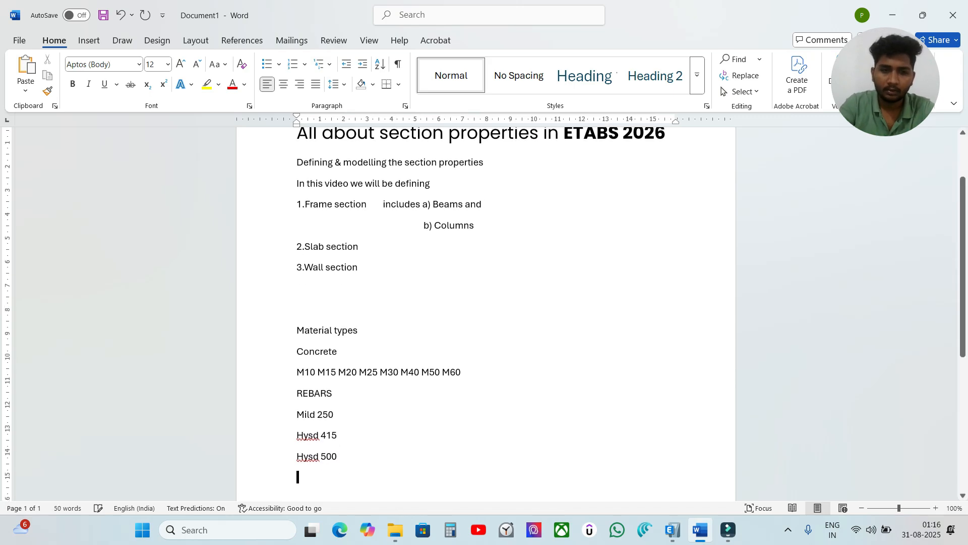
text(Hysd 550)
scroll(485, 313, down, 1)
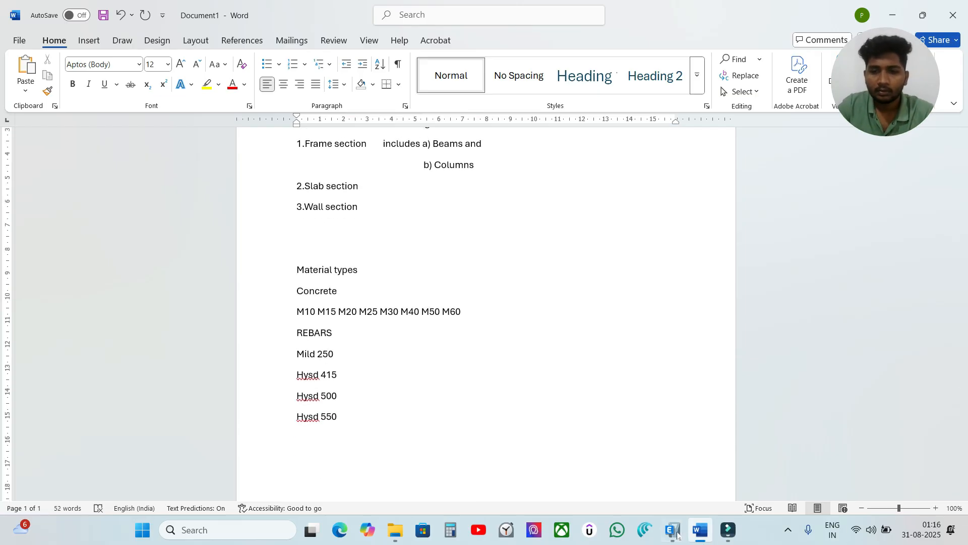
Switch to ETABS and add a new concrete rectangular frame section property named "B 300*300"
mouse_move(678, 535)
click(747, 464)
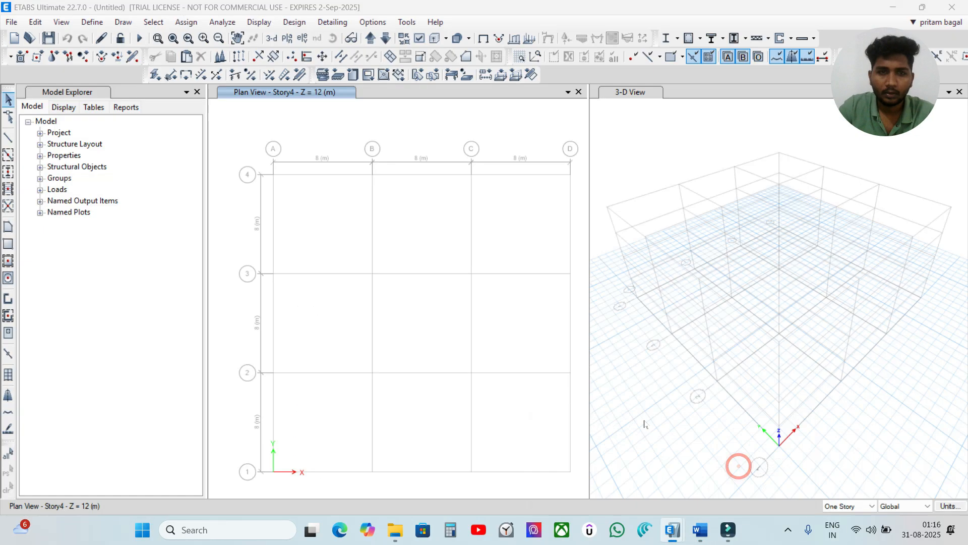
click(91, 22)
mouse_move(162, 57)
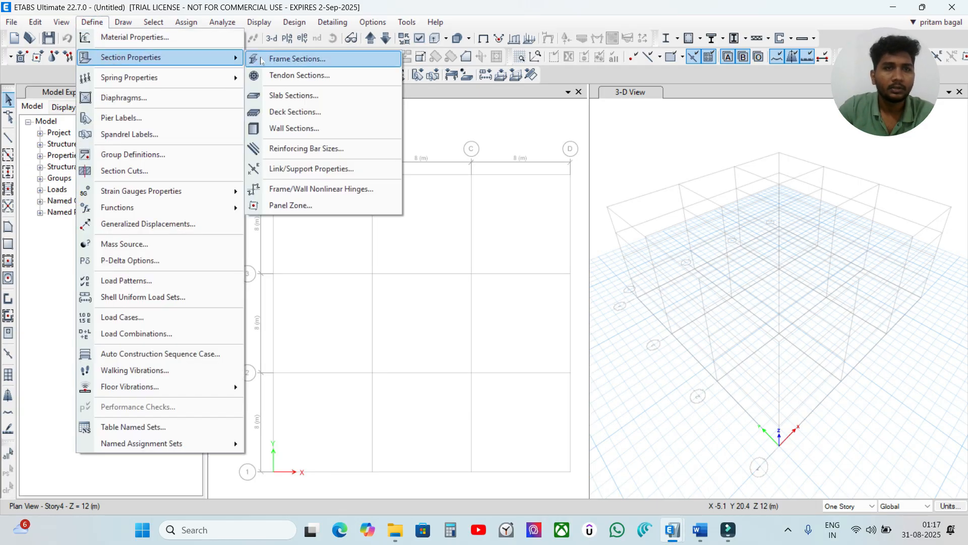
click(262, 59)
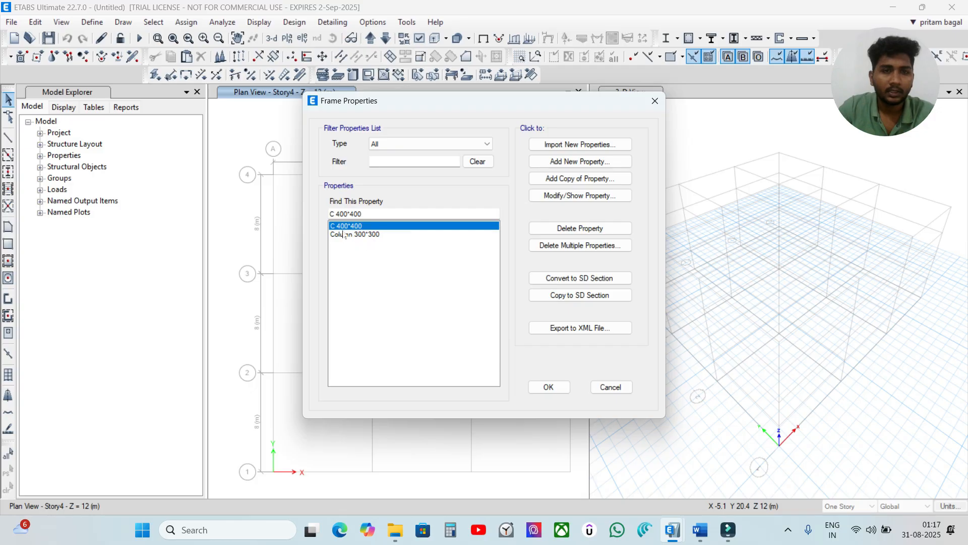
click(575, 162)
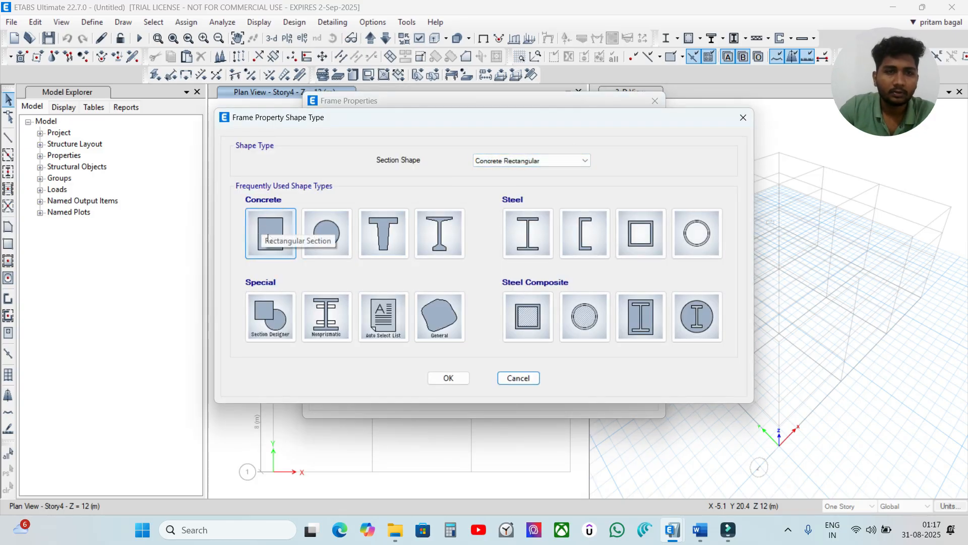
click(269, 233)
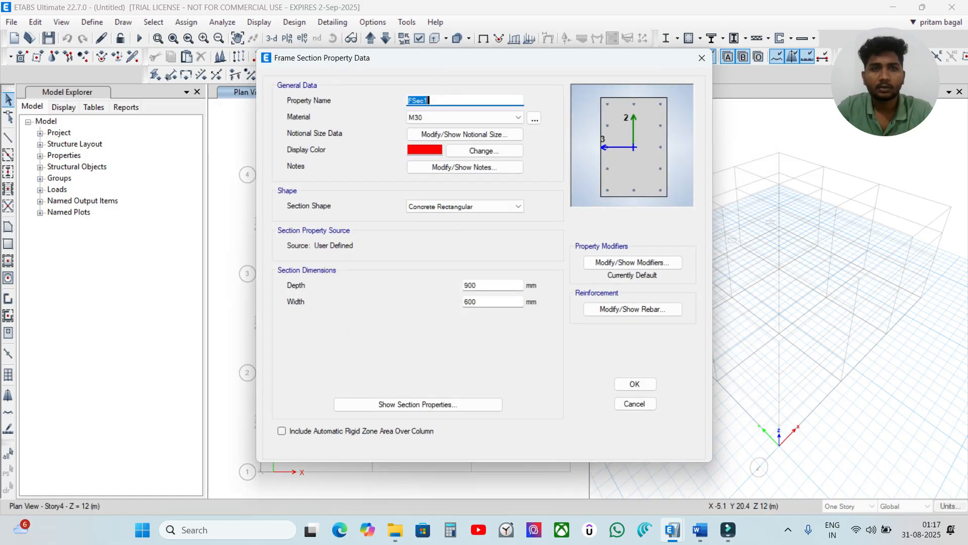
key(BackSpace)
text(B)
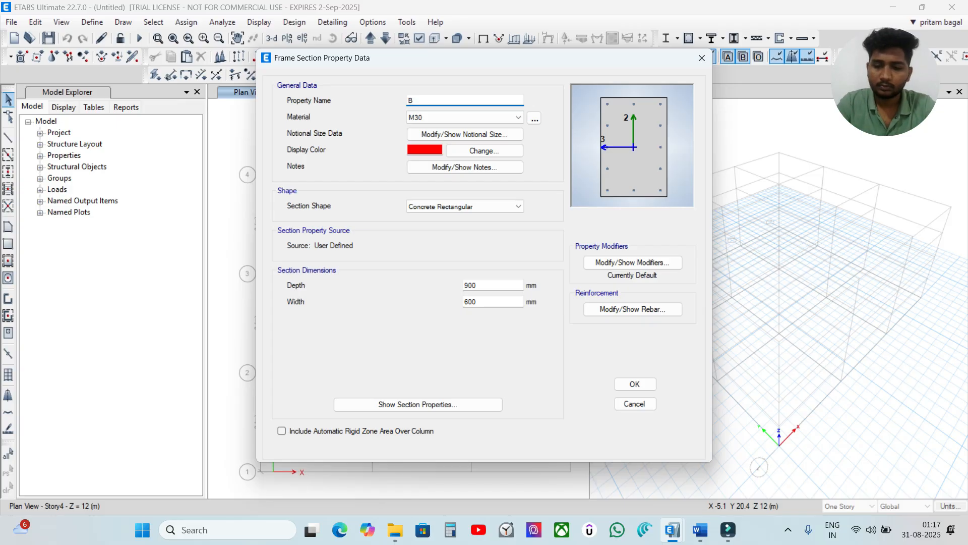
text( 300*300)
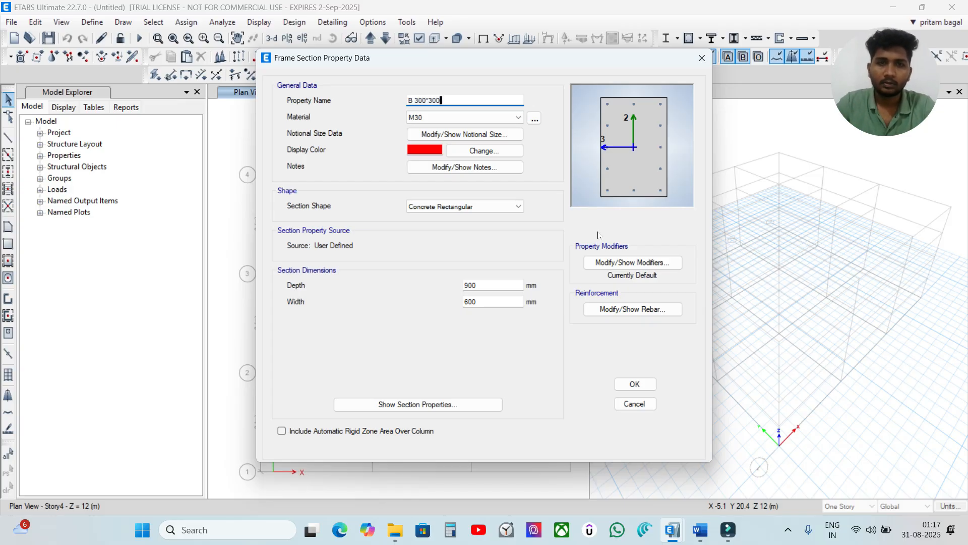
Set both the depth and the width of the B 300*300 section to 300 mm
double_click(492, 284)
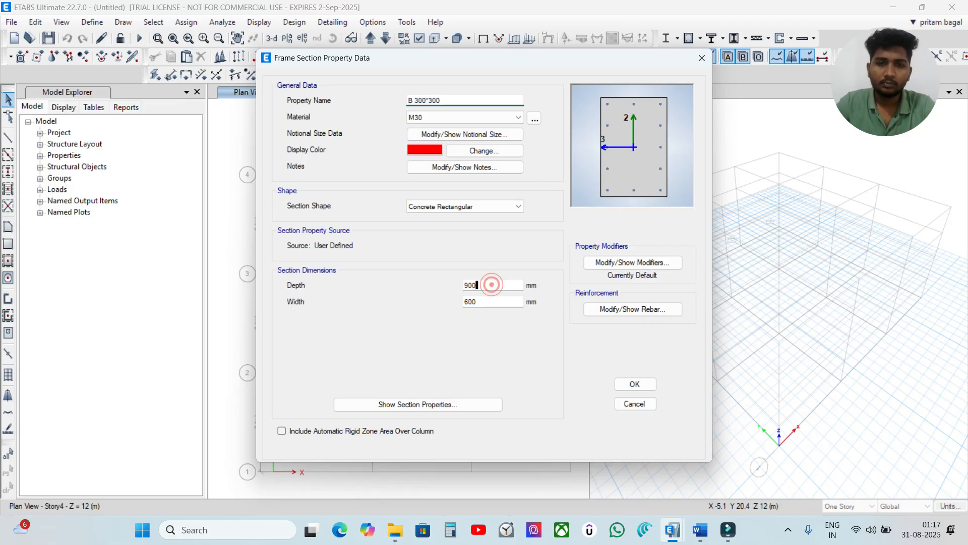
text(300)
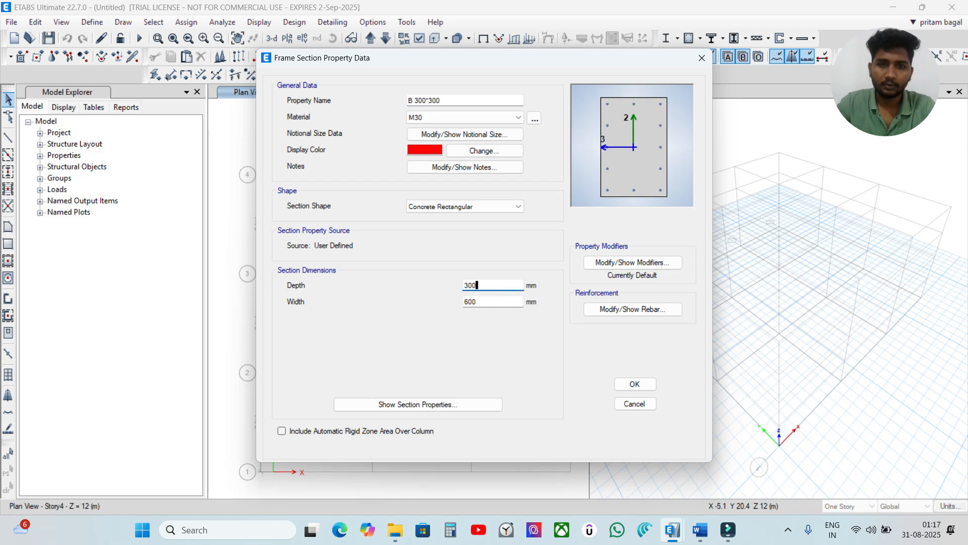
double_click(492, 302)
text(300)
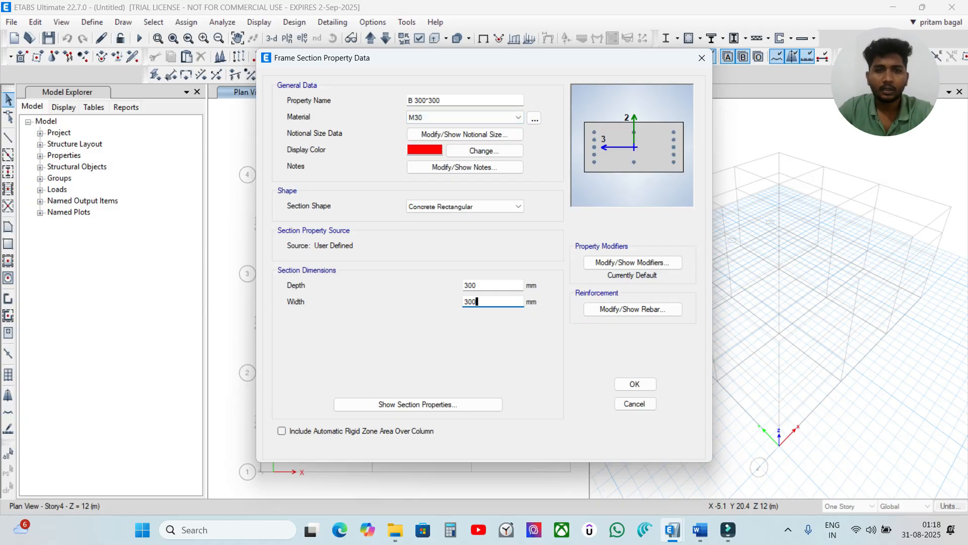
Set the section's reinforcement design type to M3 Design Only (Beam), with HYSD415 for the confinement bars
click(610, 311)
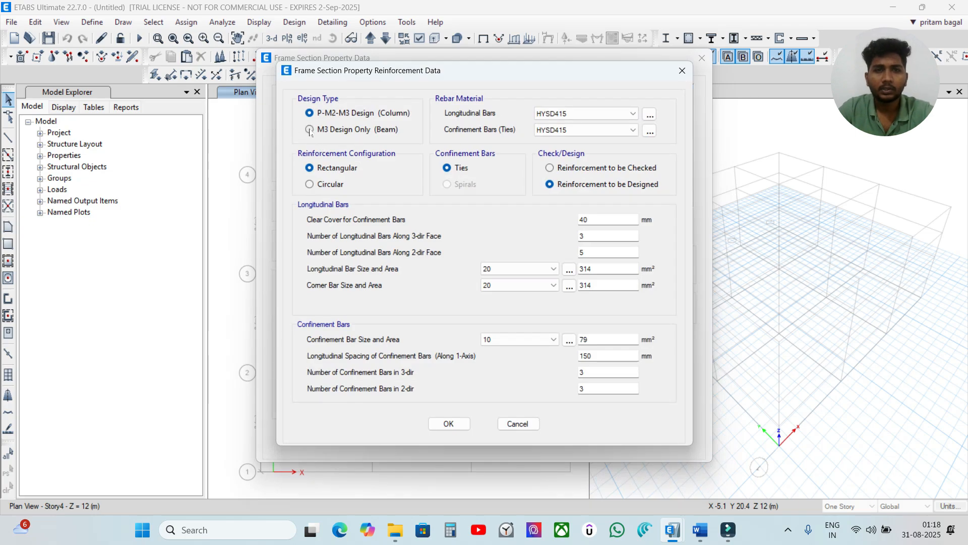
click(311, 130)
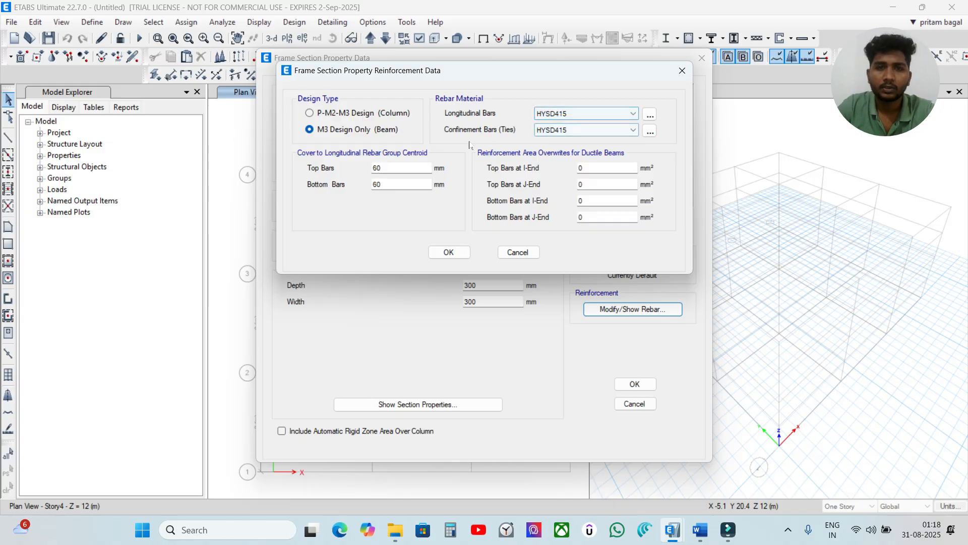
click(556, 131)
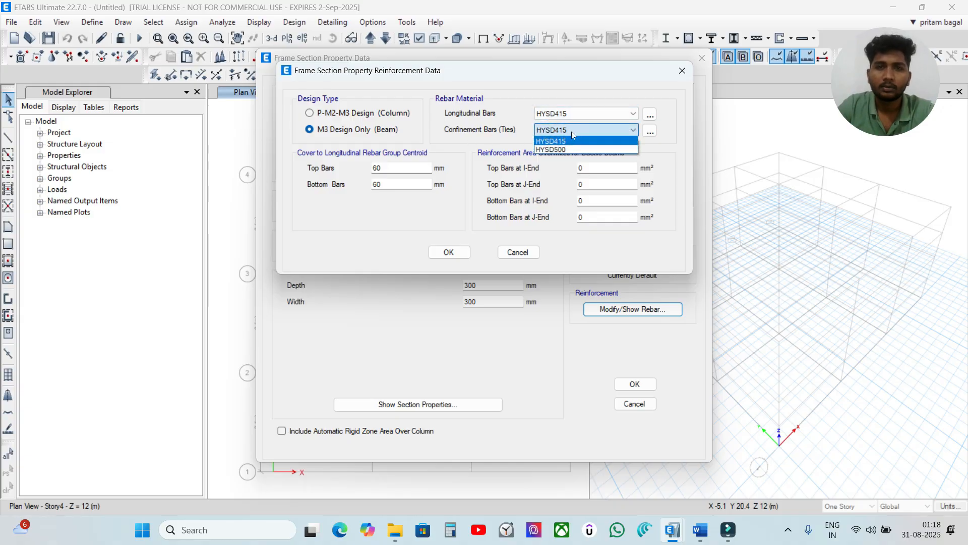
click(571, 132)
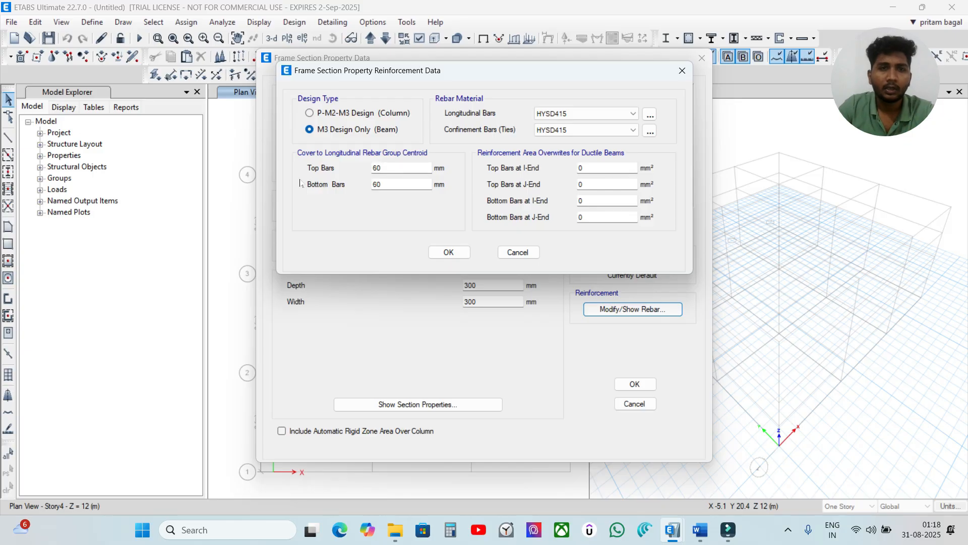
Set the cover to the top and bottom bars to 40 mm and accept the B 300*300 beam section
drag(389, 168, 320, 171)
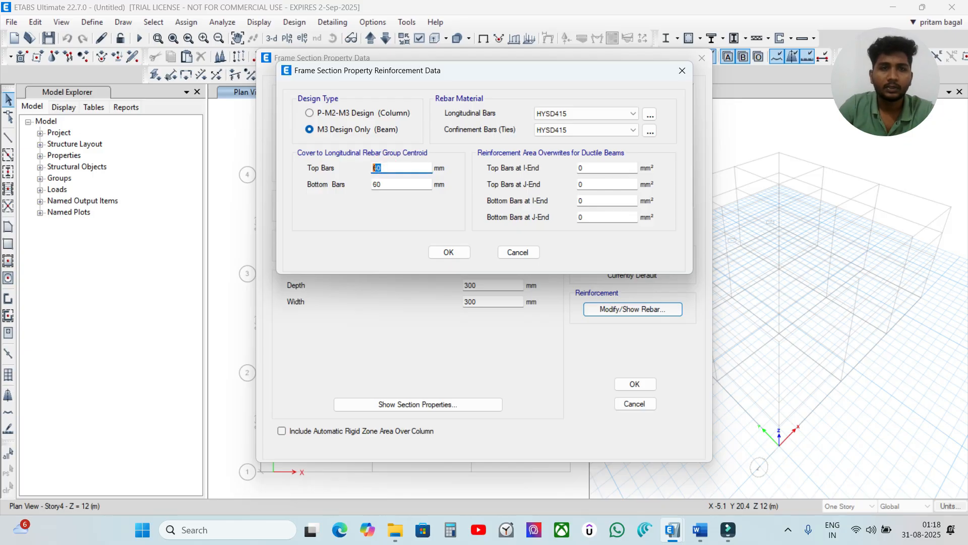
text(40)
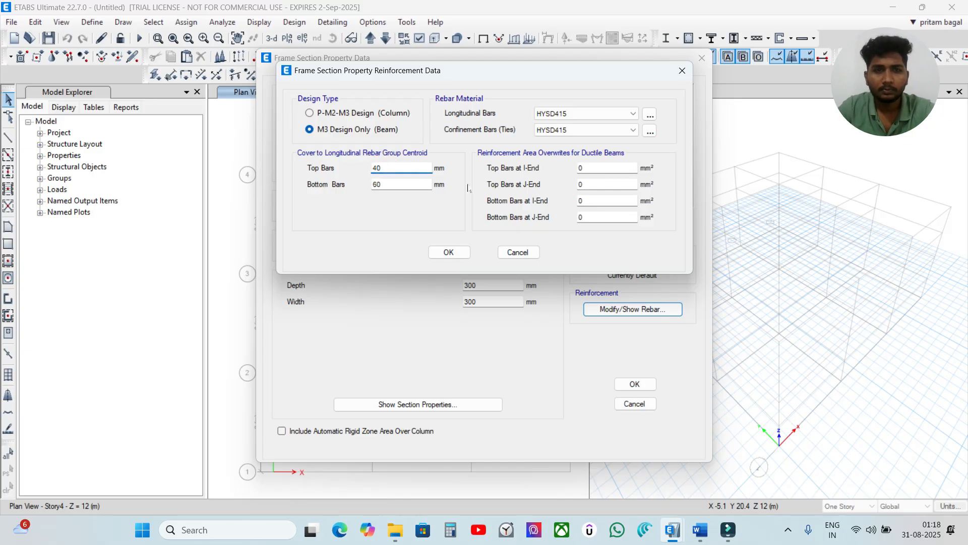
key(Tab)
text(40)
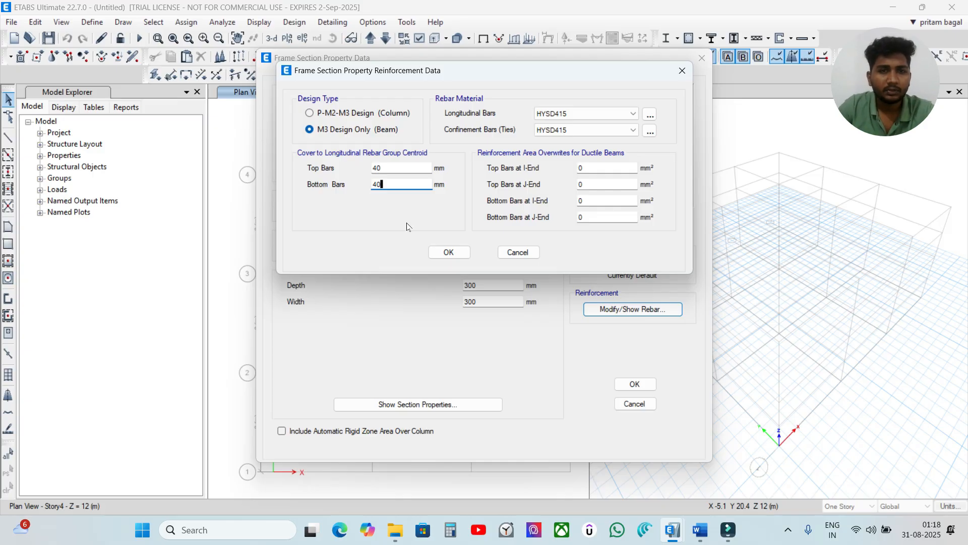
click(449, 252)
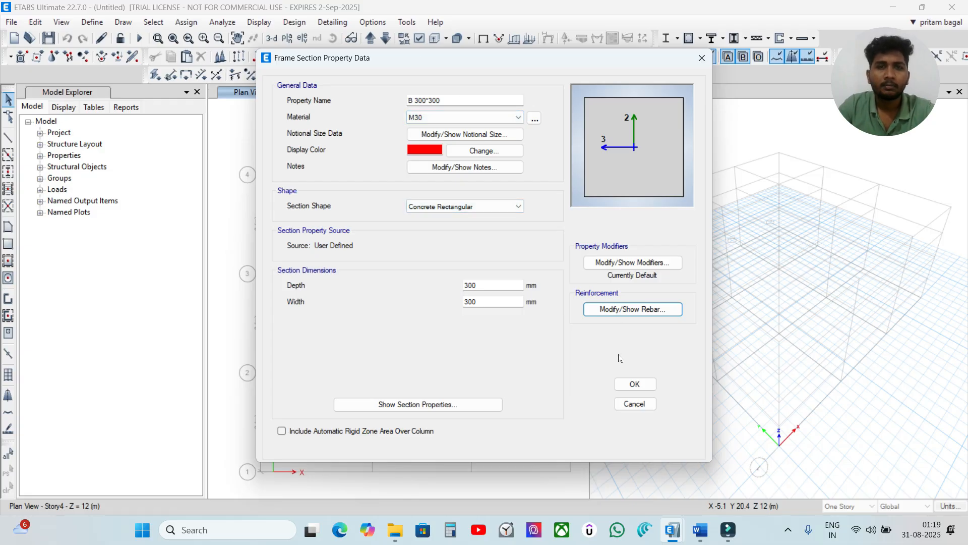
click(626, 384)
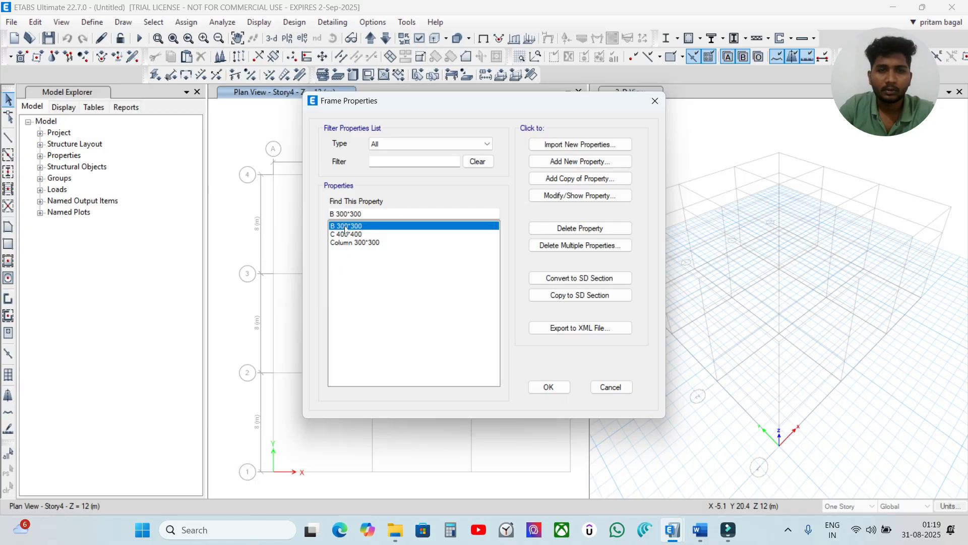
Add a copy of the B 300*300 section, check its beam rebar data, and name the copy "B 200*400"
click(567, 179)
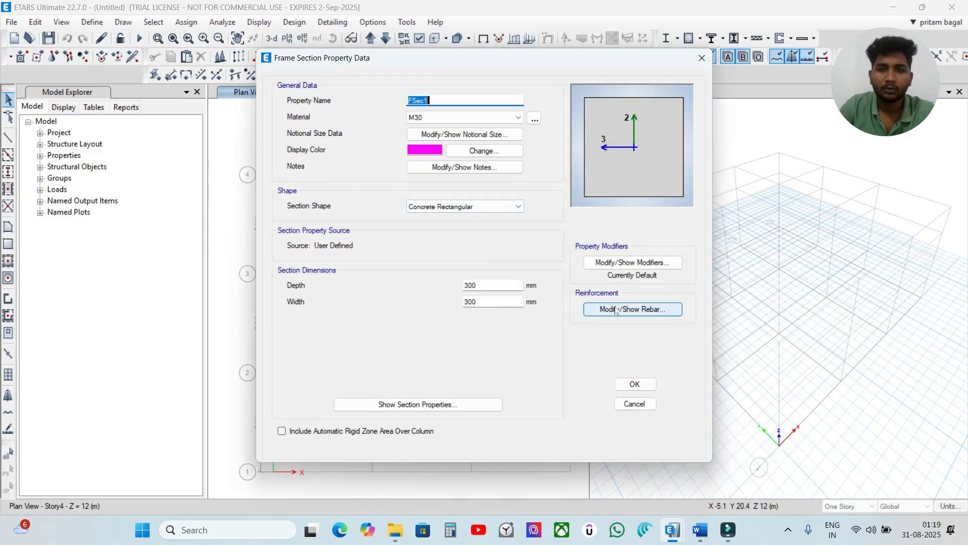
click(586, 309)
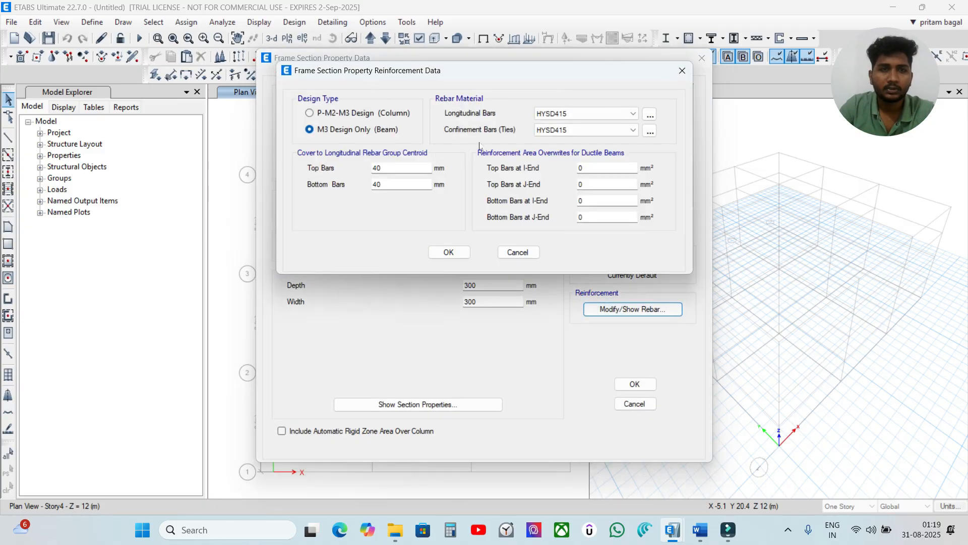
click(451, 252)
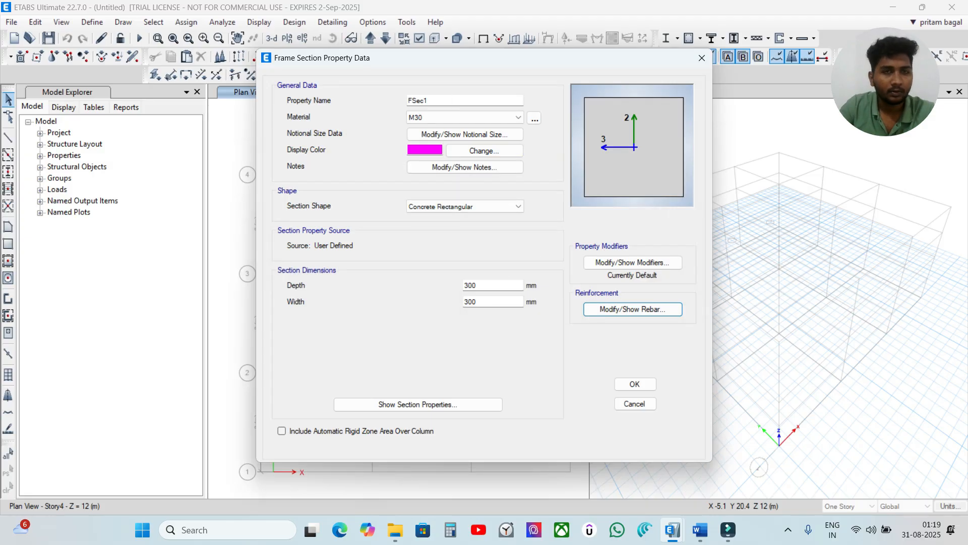
drag(442, 101, 358, 105)
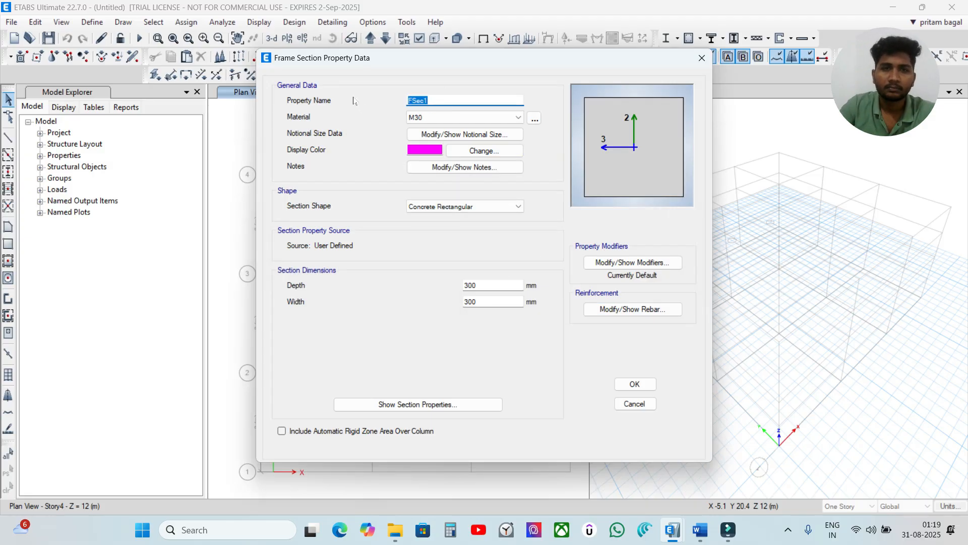
text(B 200)
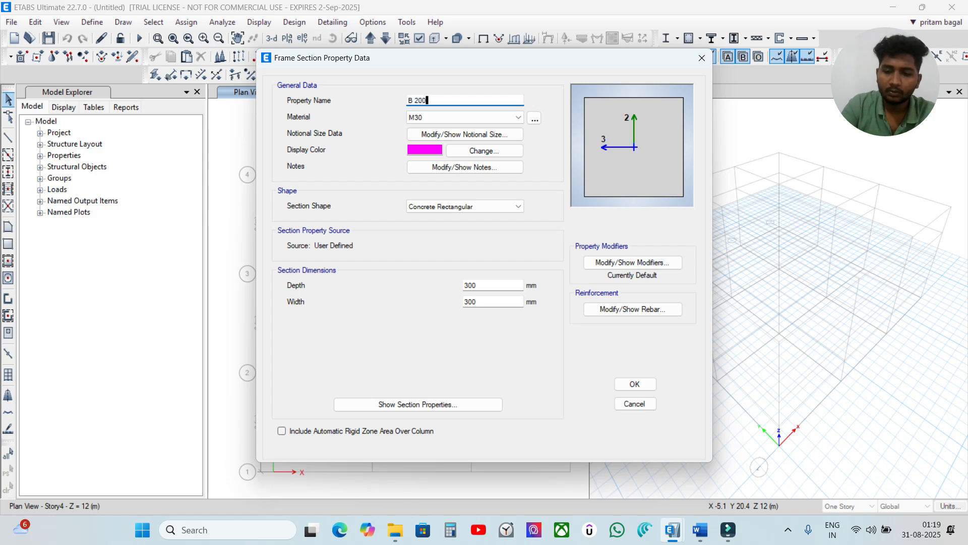
text(*400)
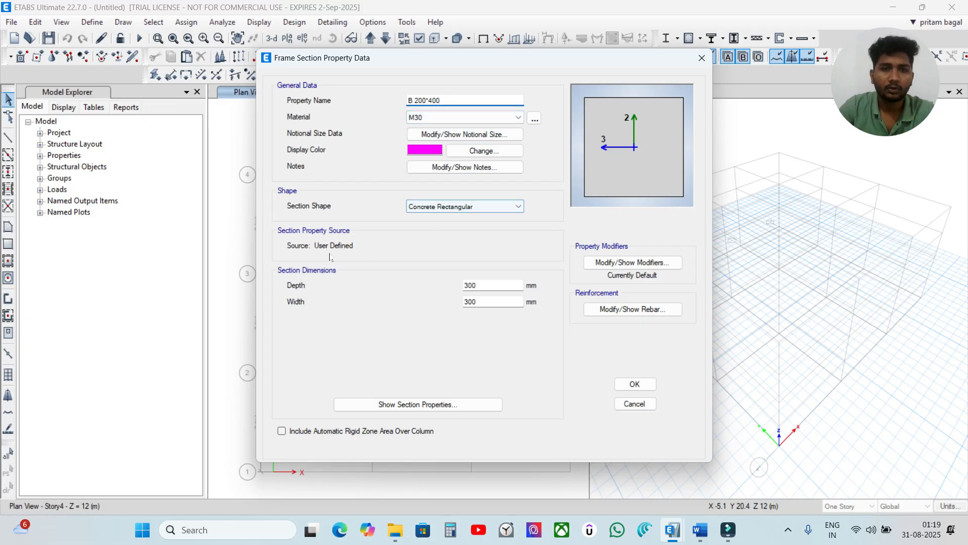
Give the B 200*400 beam a depth of 400 mm and a width of 200 mm, and accept the frame properties
key(Tab)
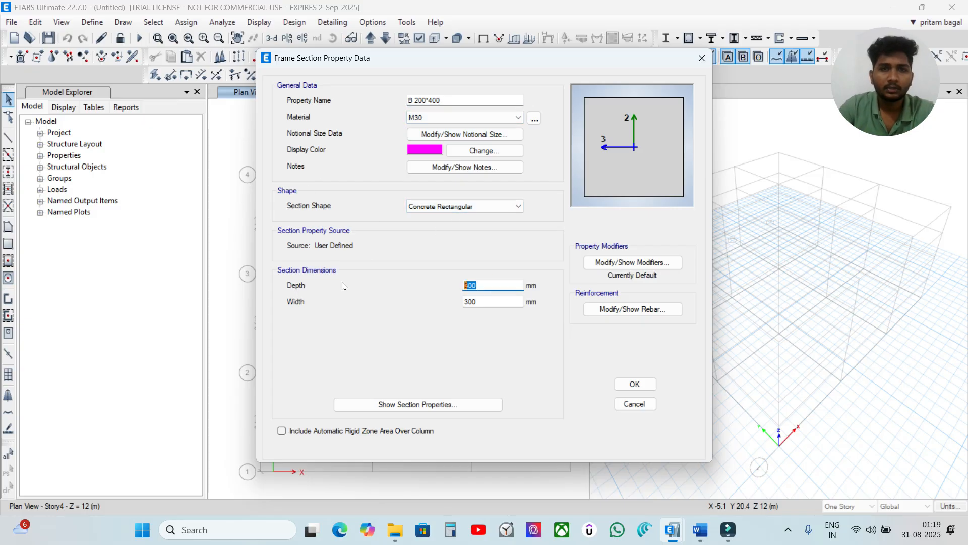
text(400)
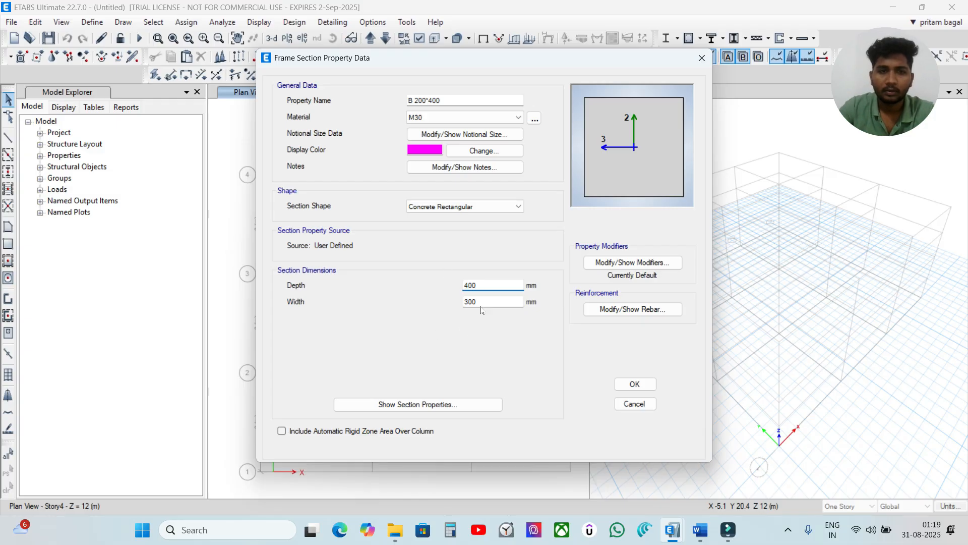
key(Tab)
text(200)
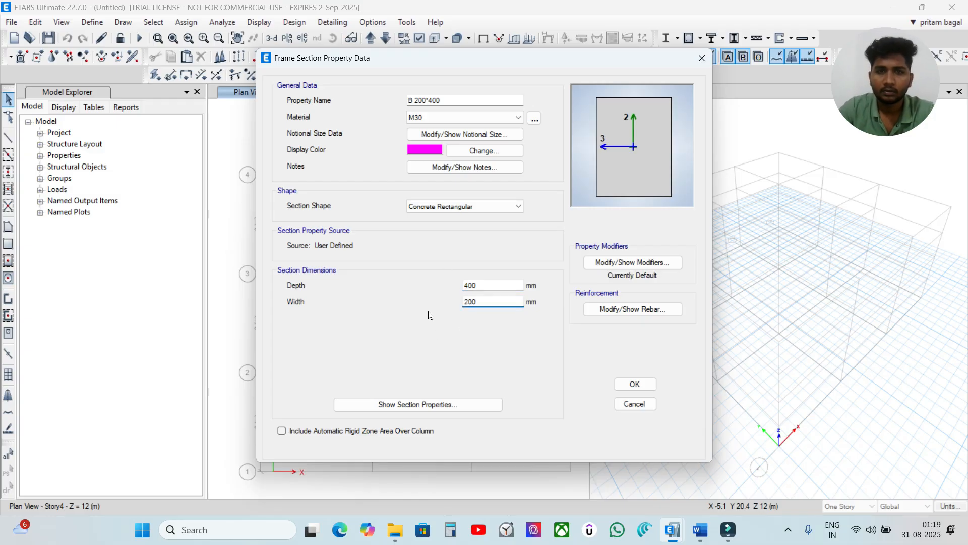
click(634, 384)
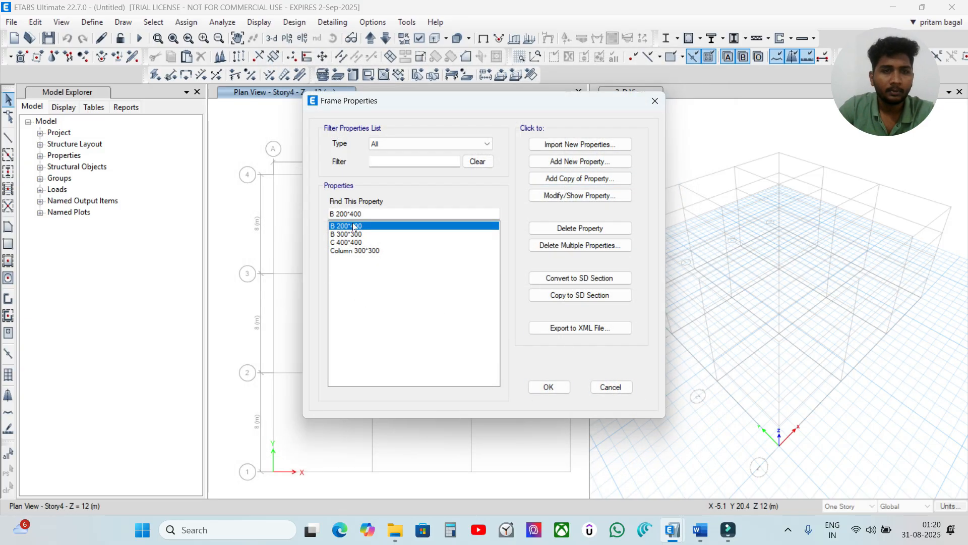
click(548, 387)
click(92, 23)
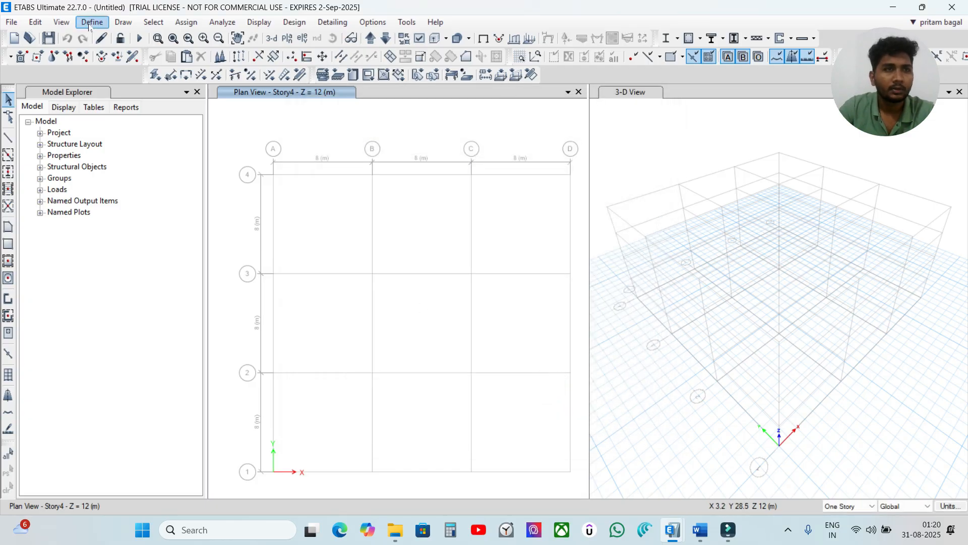
mouse_move(103, 60)
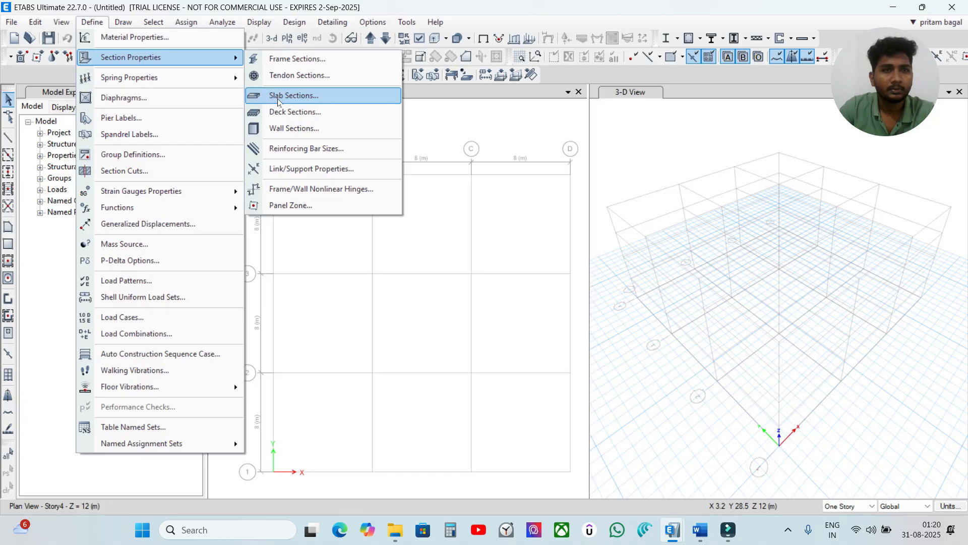
click(278, 97)
click(617, 170)
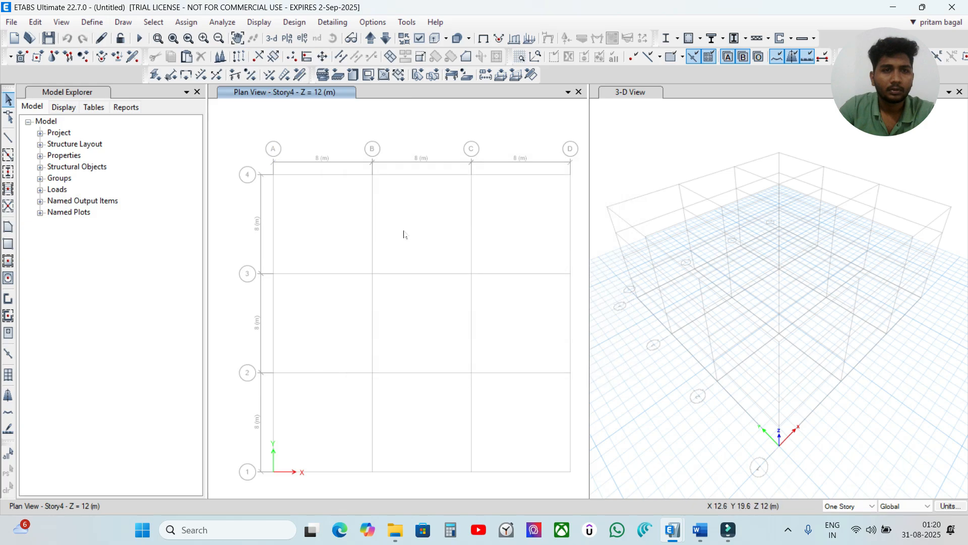
Delete the Plank1 property from the slab section definitions
click(92, 23)
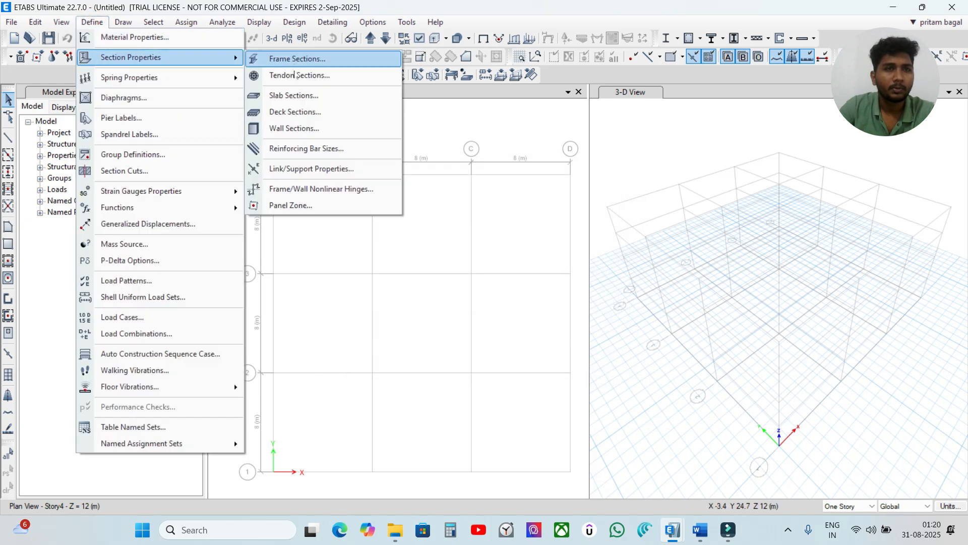
click(290, 97)
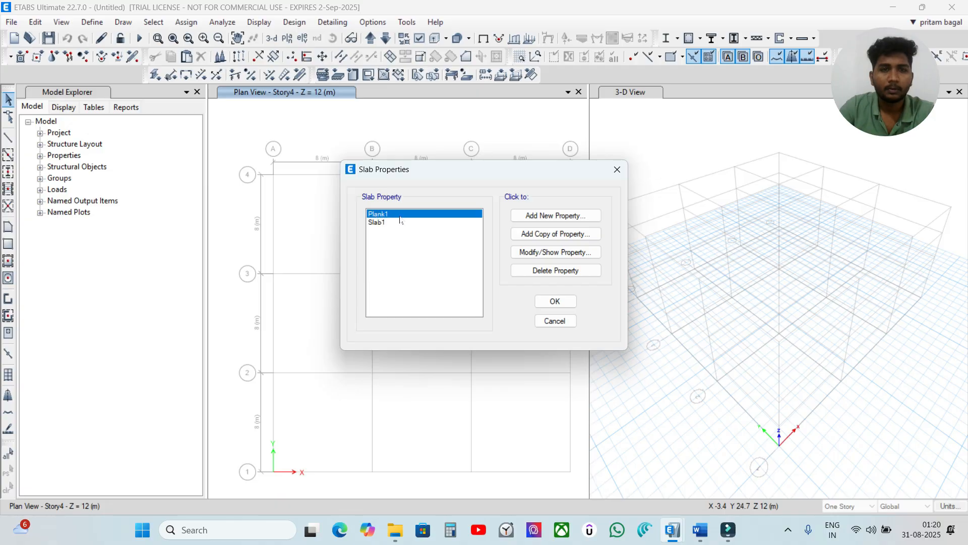
click(555, 270)
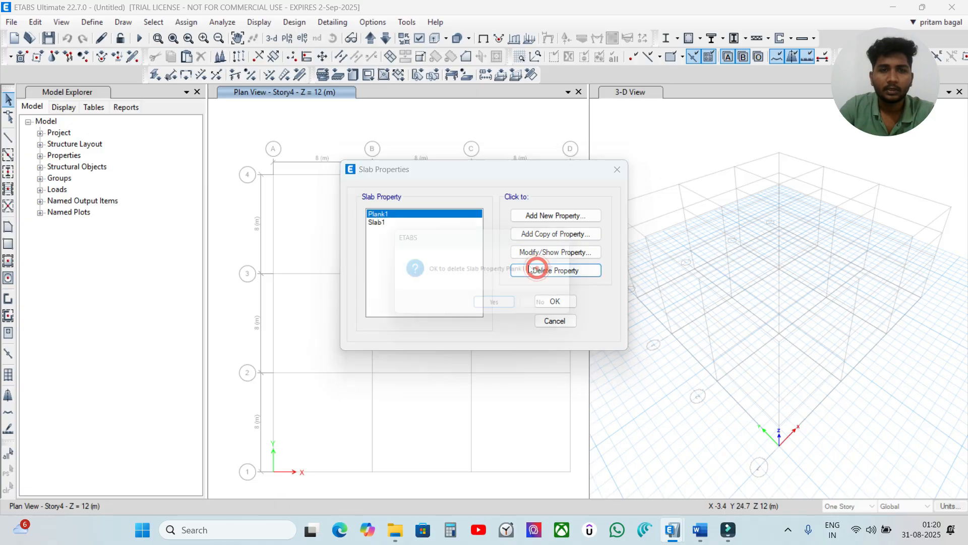
click(499, 309)
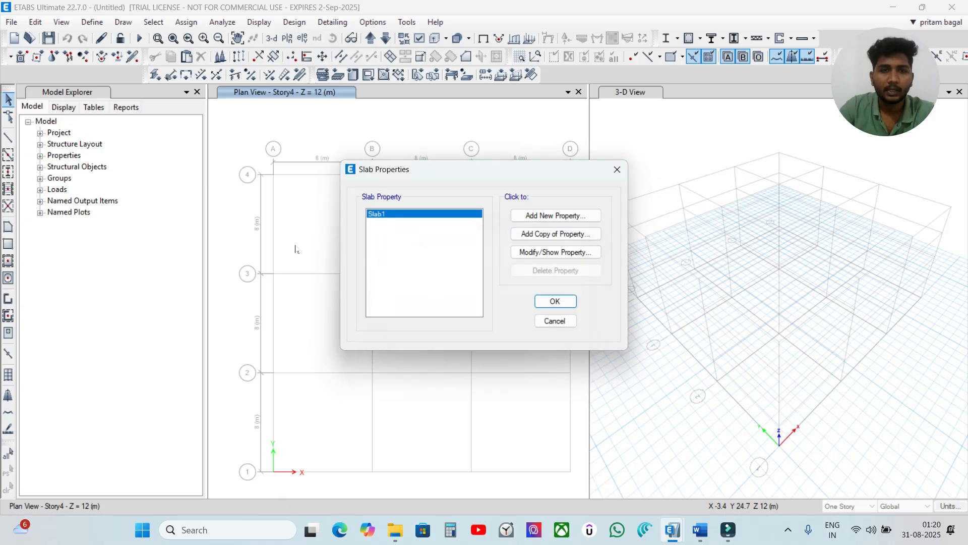
Add a new slab property and name it "Slab 150mm two way slab"
click(539, 216)
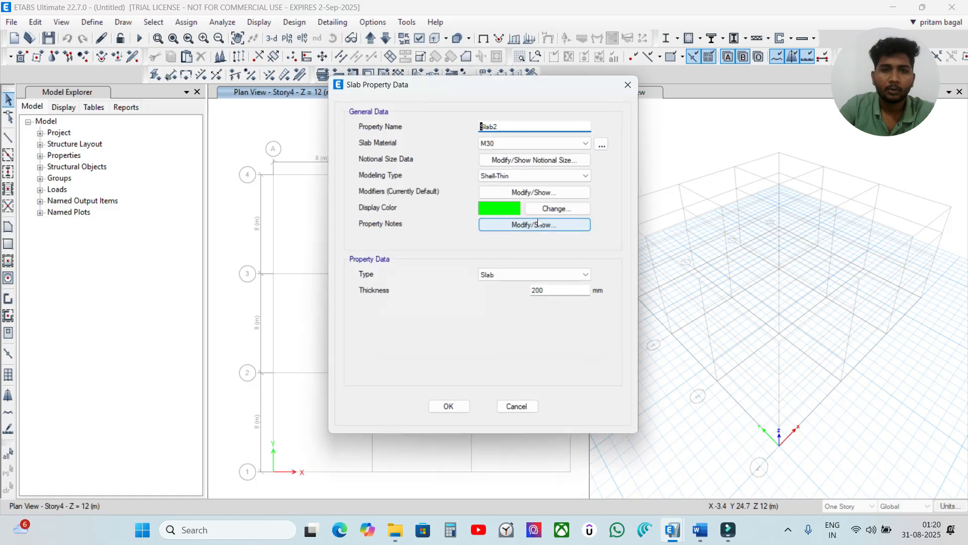
double_click(504, 125)
text(SLab )
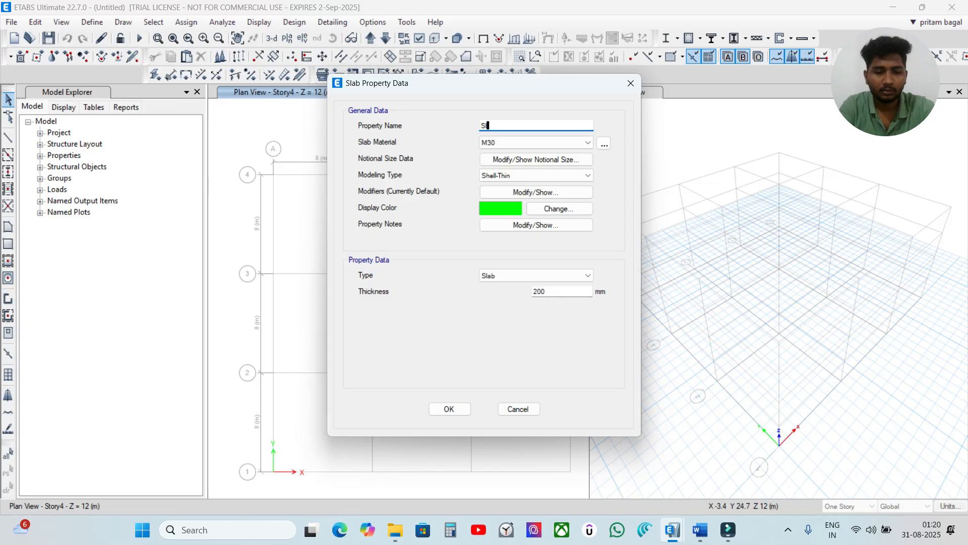
text(150mm two way)
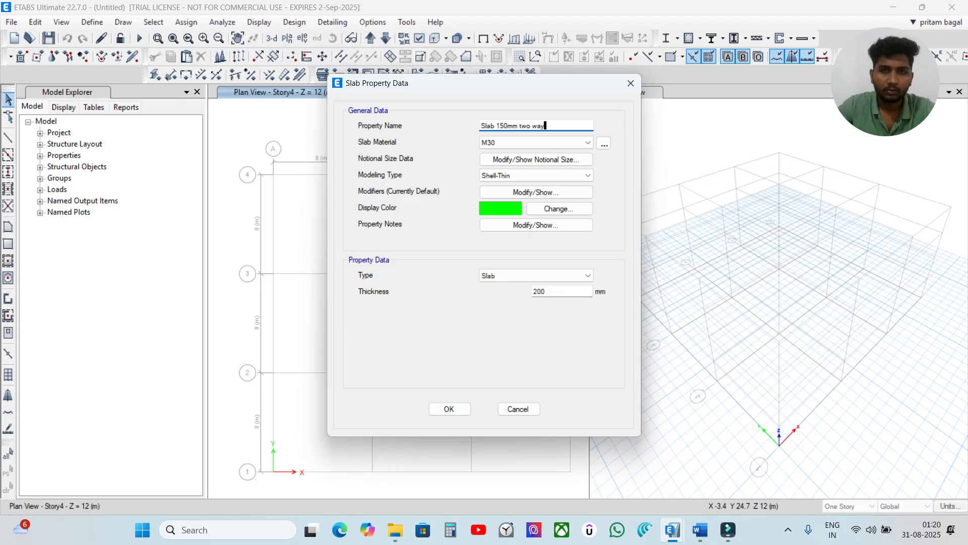
text( slab)
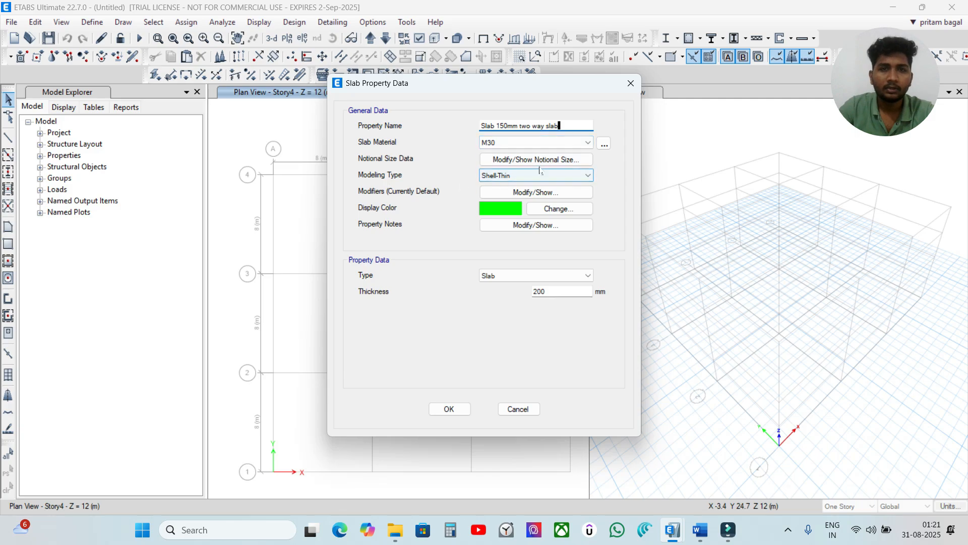
Use Shell-Thin modeling for the two-way slab, set its thickness to 150 mm, and accept the slab property
click(525, 175)
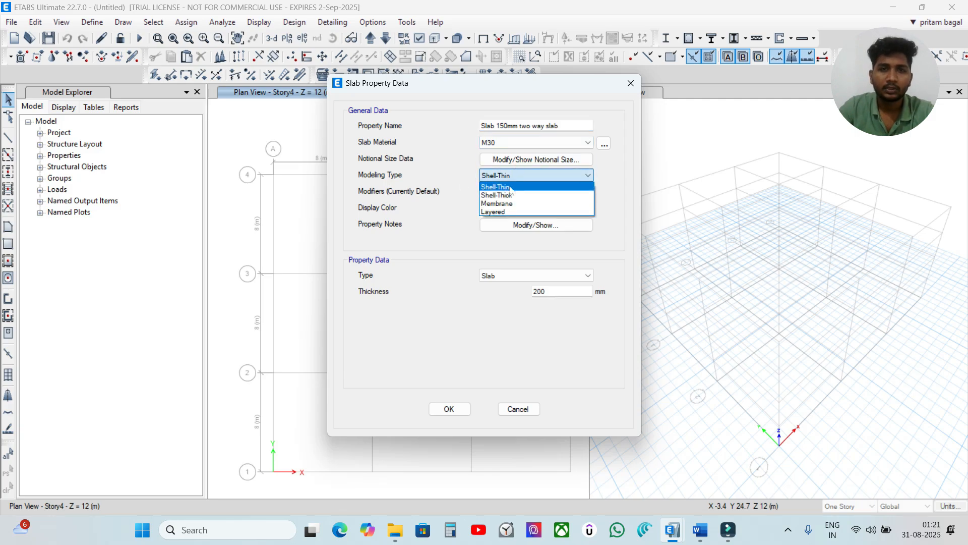
click(511, 187)
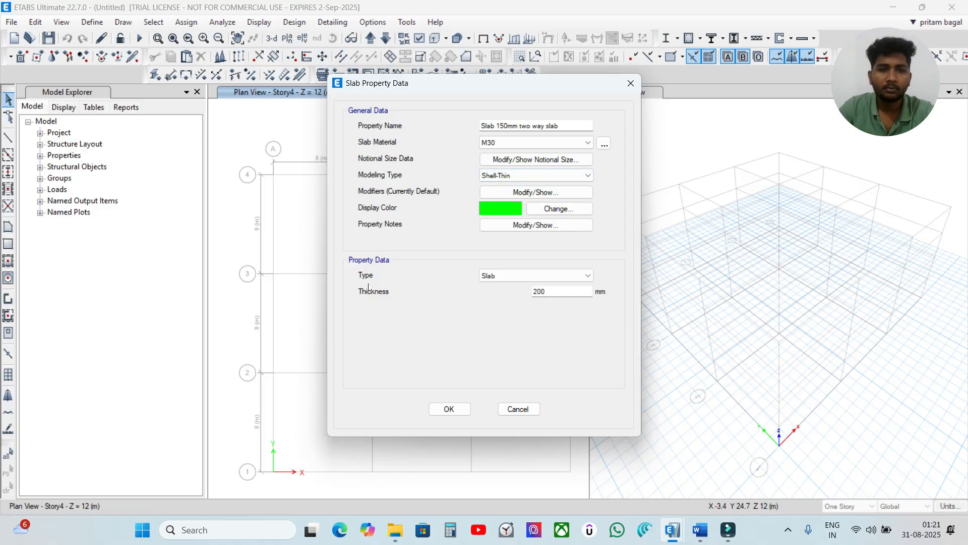
double_click(558, 292)
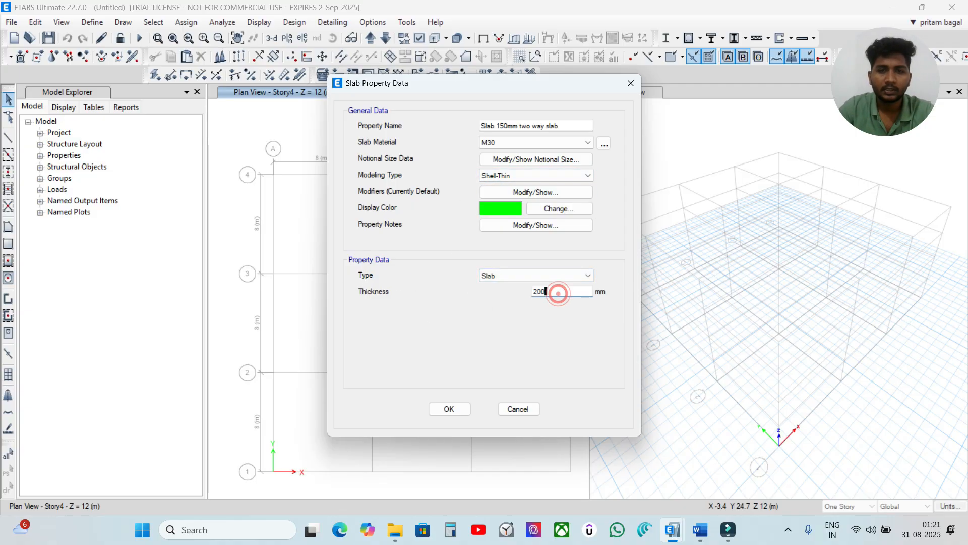
text(150)
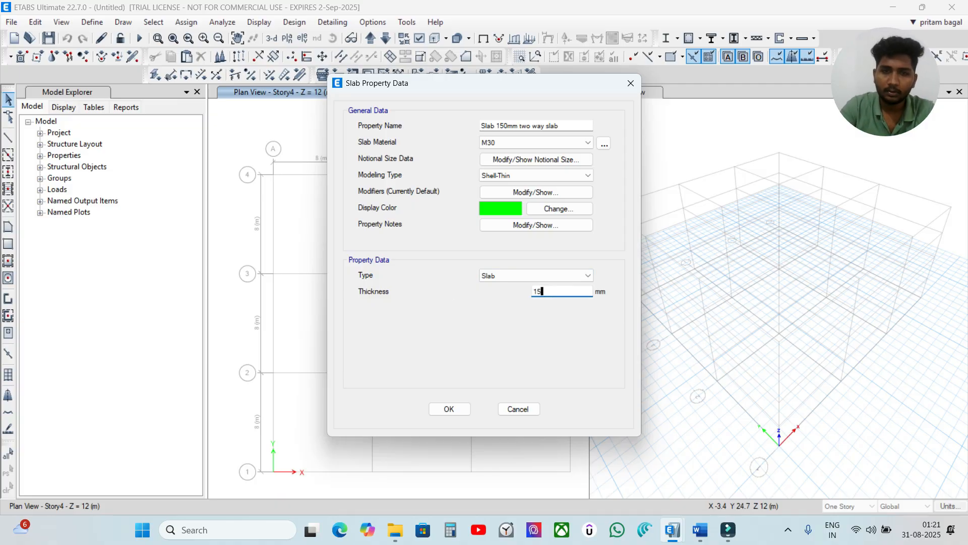
click(458, 411)
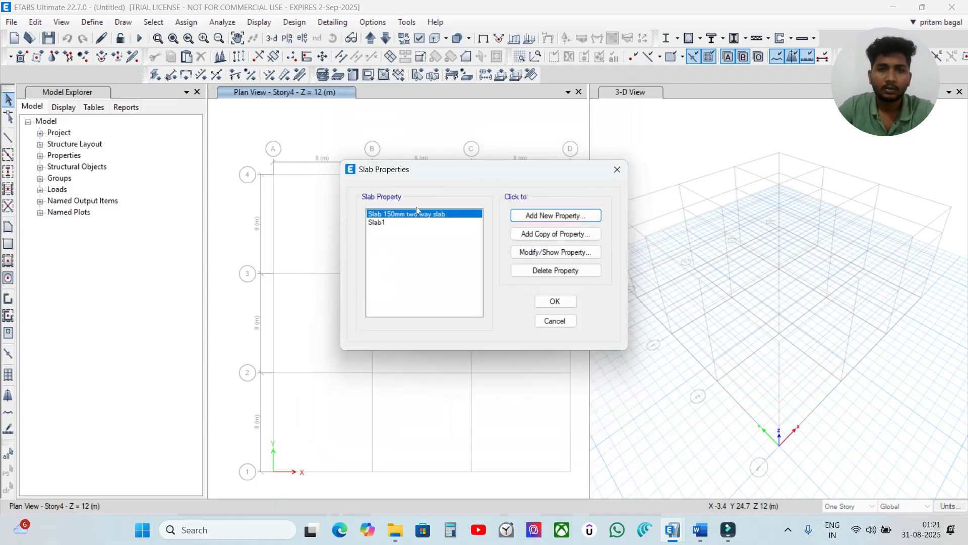
Delete the Slab1 property from the slab property list
click(391, 222)
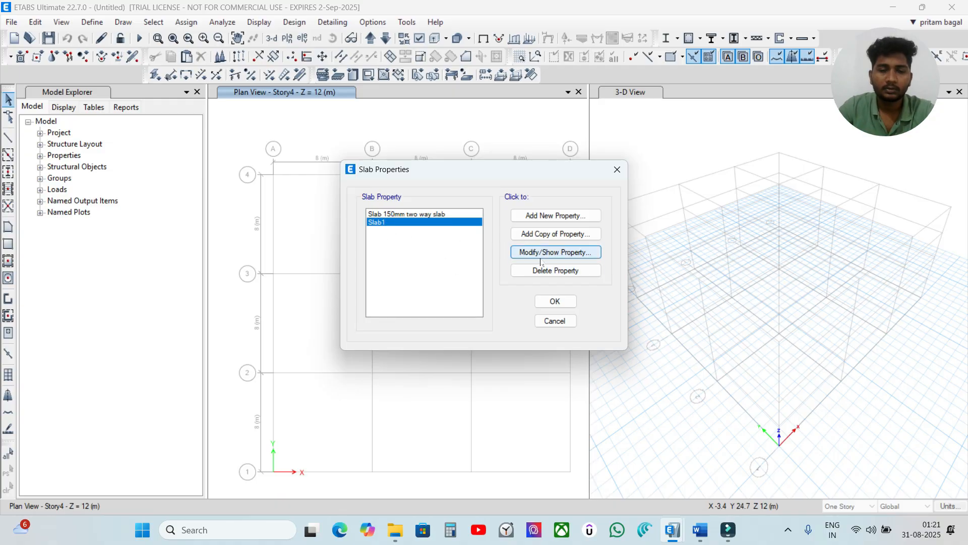
click(555, 270)
click(483, 311)
click(395, 239)
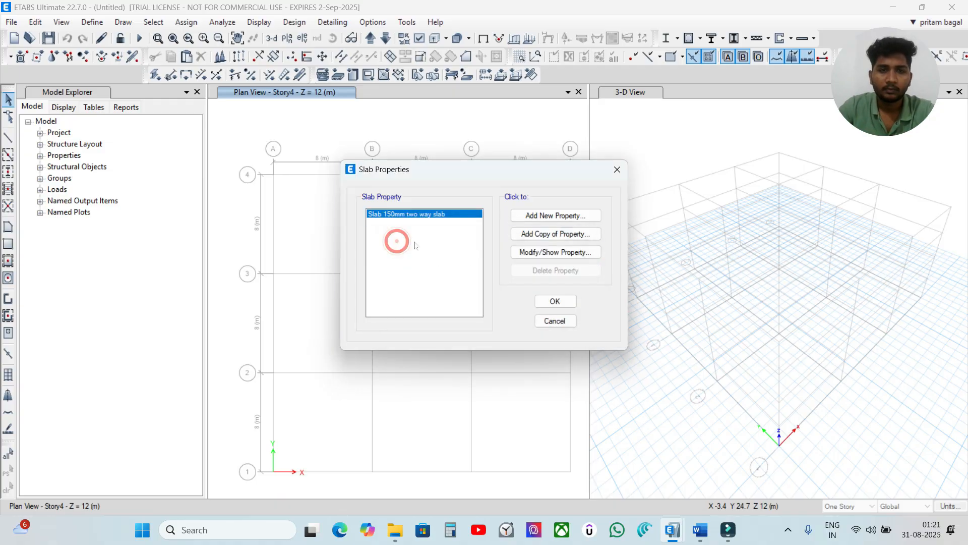
Add another new slab property and name it "Slab 150mm one way"
click(555, 216)
click(510, 126)
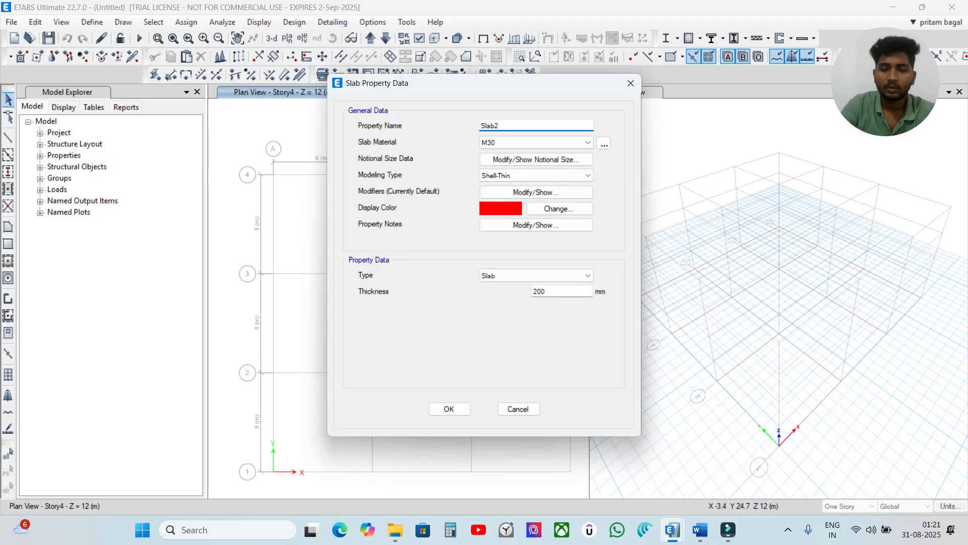
text(150mm)
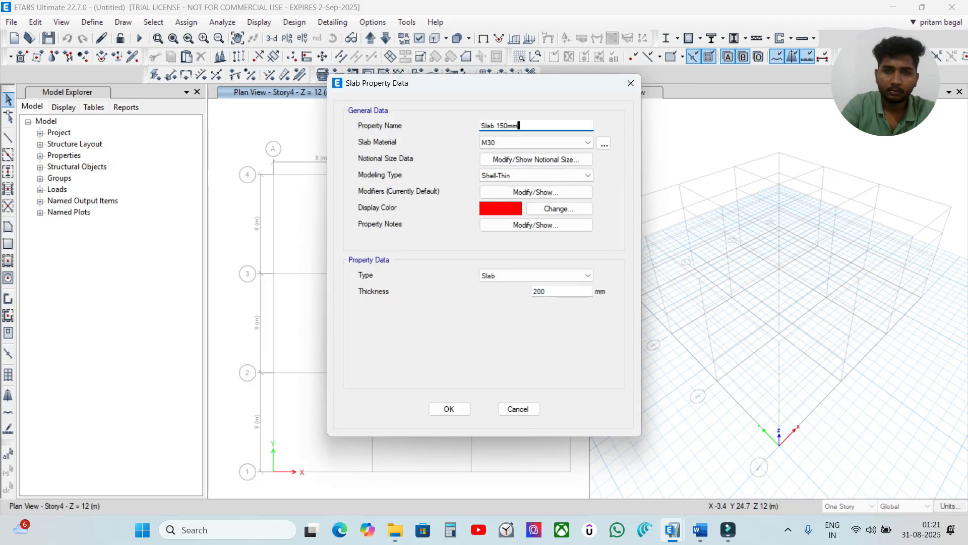
text( one way)
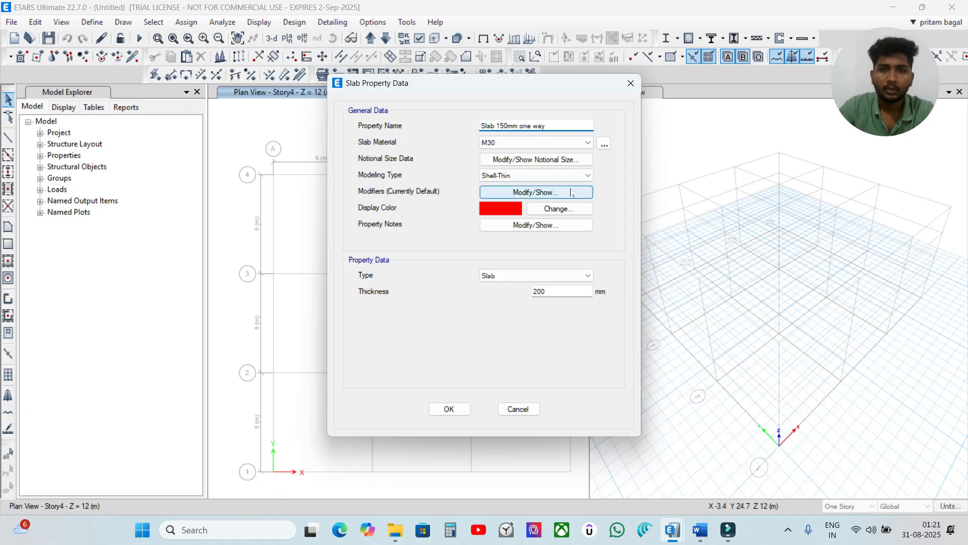
Set the one-way slab's modeling type to Membrane, comparing it with Shell-Thin, and enable special one-way load distribution
click(580, 176)
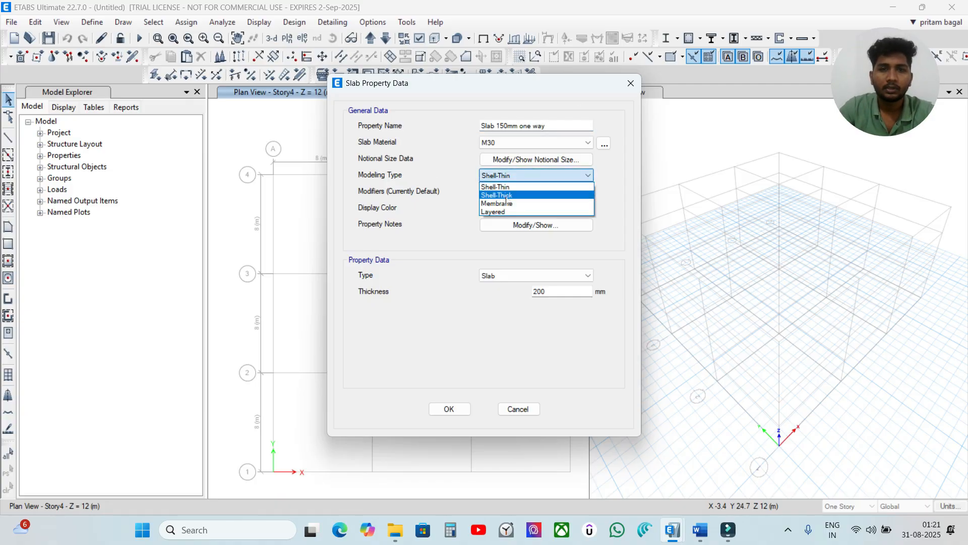
click(499, 204)
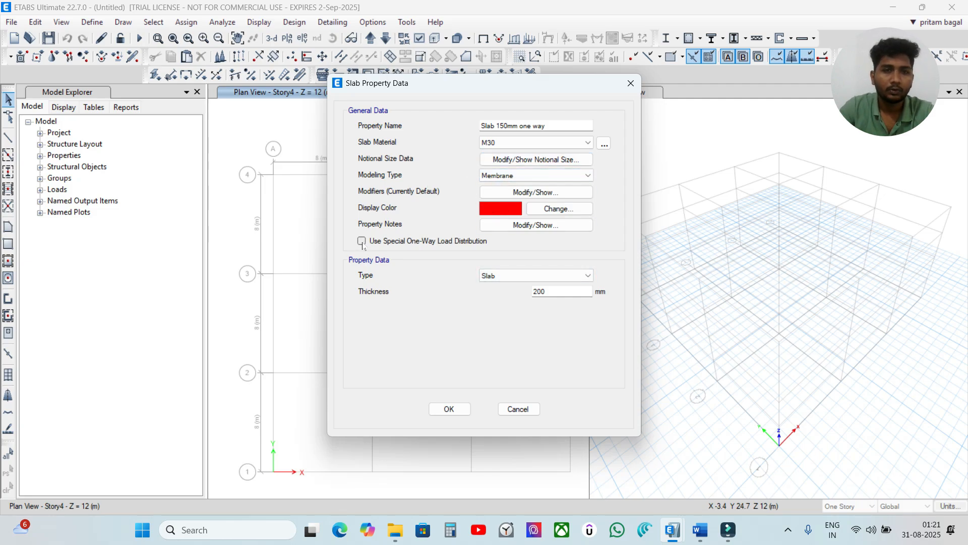
click(533, 179)
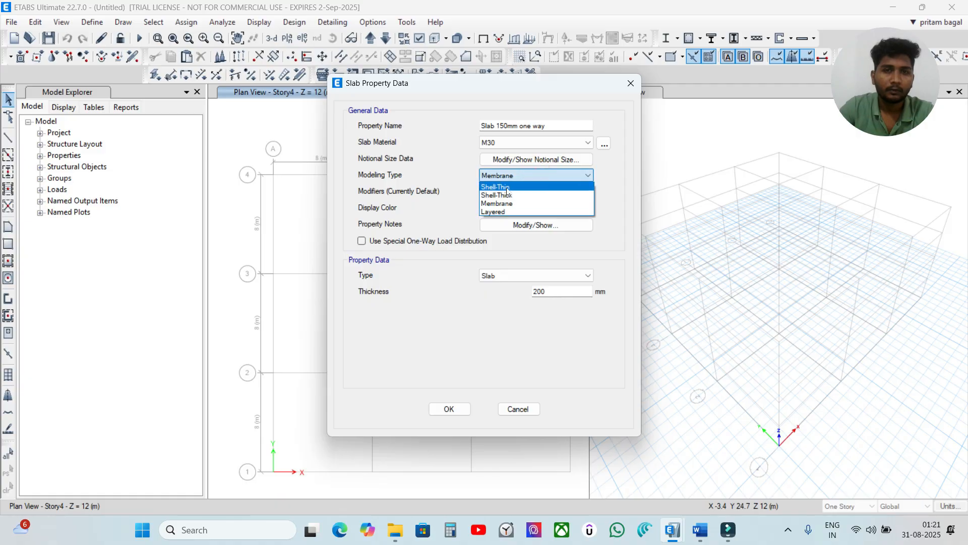
click(524, 185)
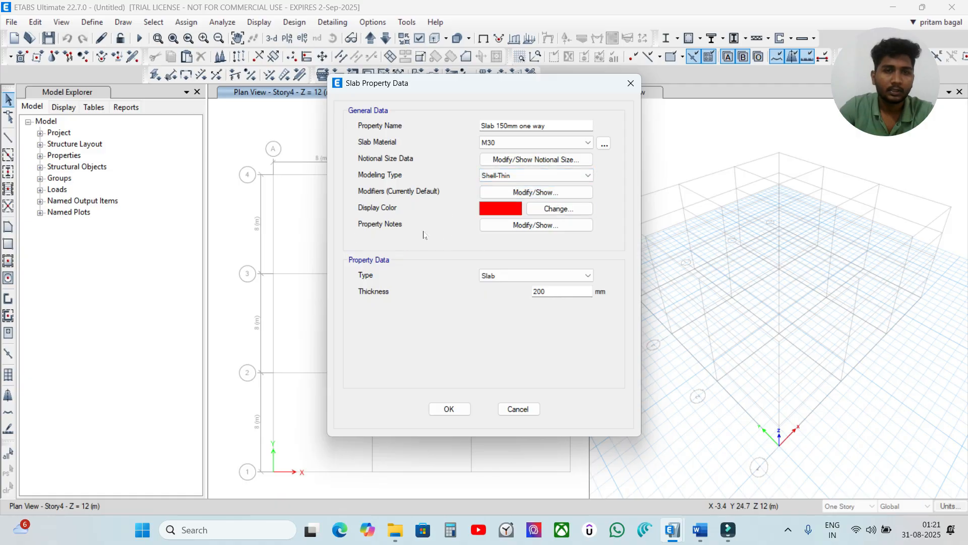
click(534, 175)
click(503, 203)
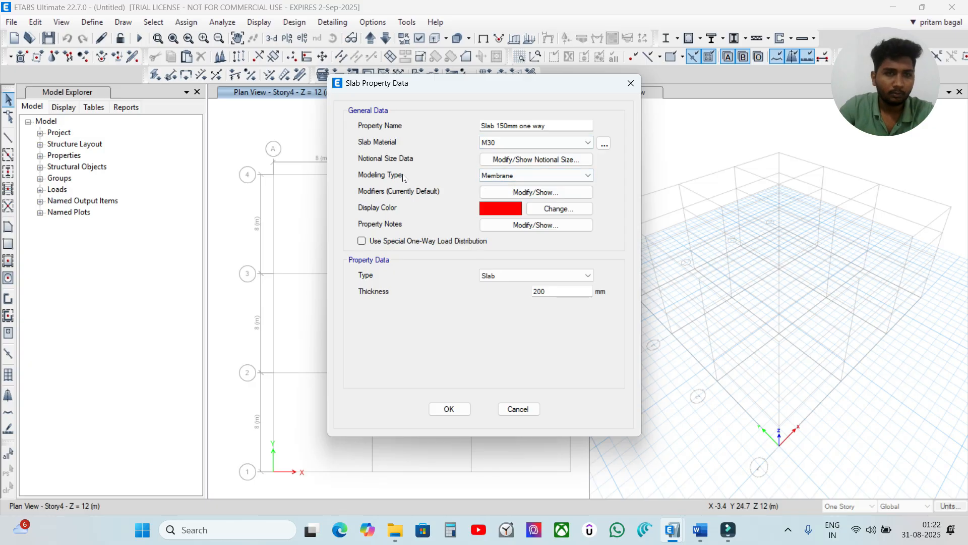
click(363, 241)
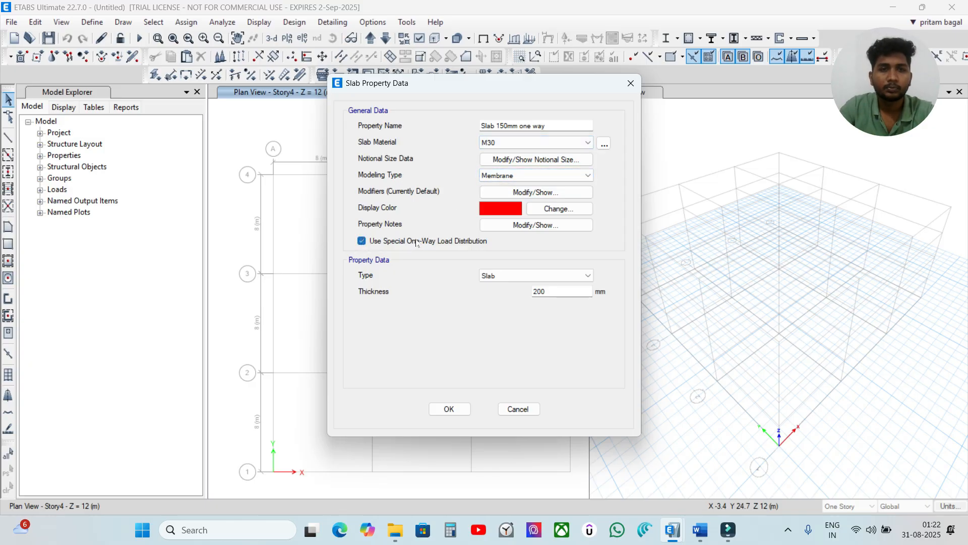
Set the one-way slab's thickness to 150 mm, then accept the slab property and the slab definitions
click(548, 290)
key(BackSpace)
key(BackSpace)
key(BackSpace)
text(150)
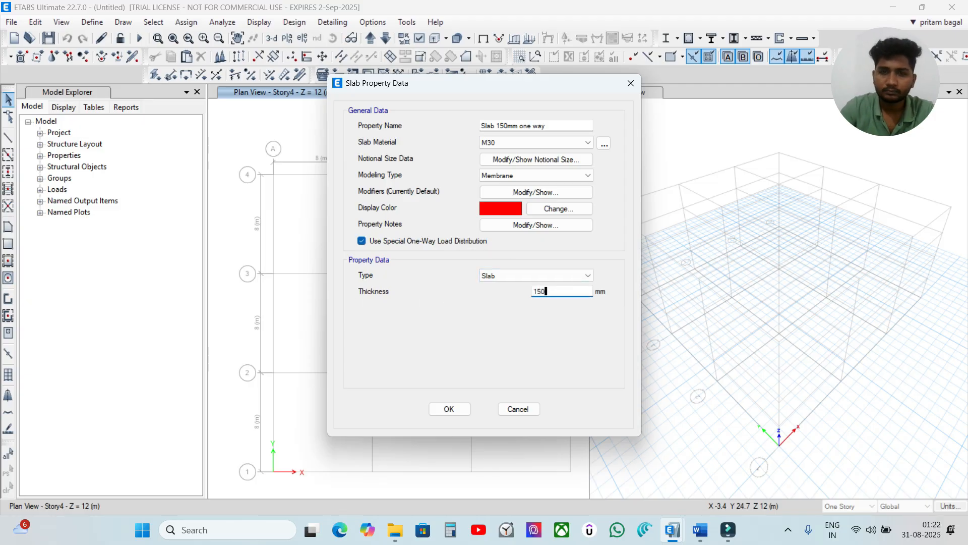
click(450, 409)
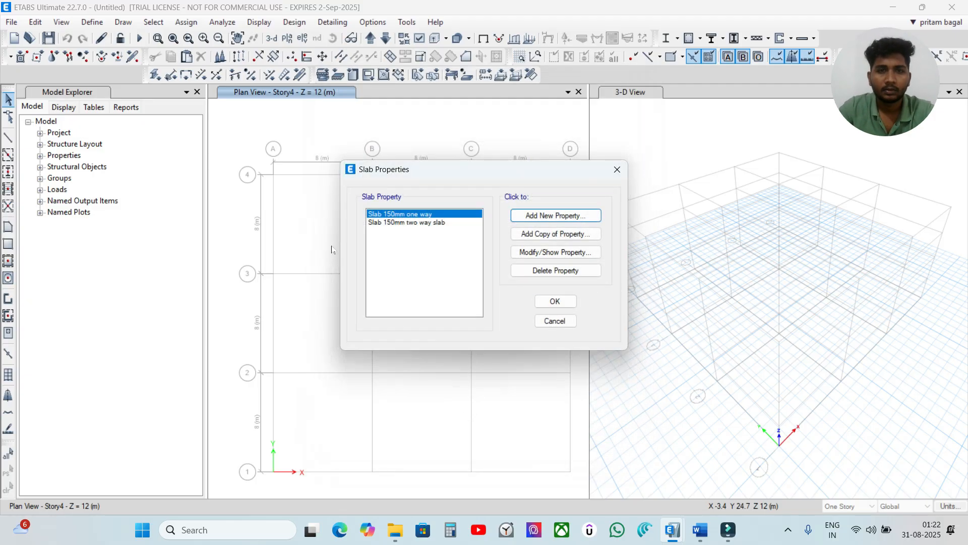
click(554, 301)
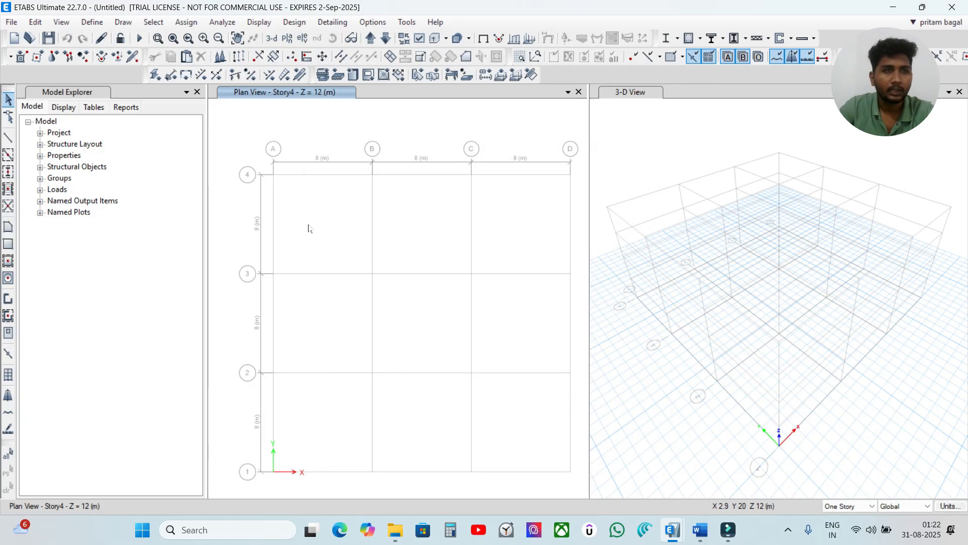
Add a new wall section property named "Wall 200mm", keeping the Specified property type
click(92, 22)
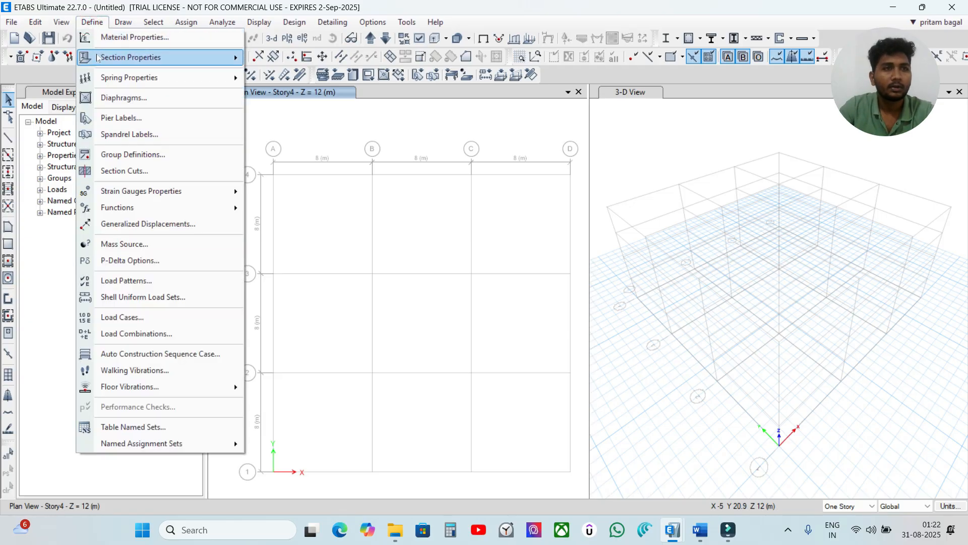
mouse_move(99, 59)
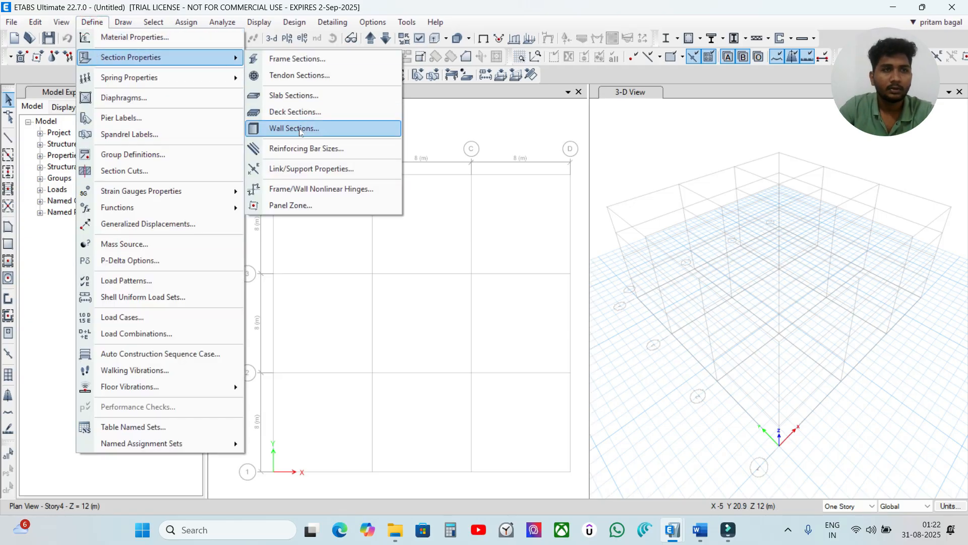
click(300, 129)
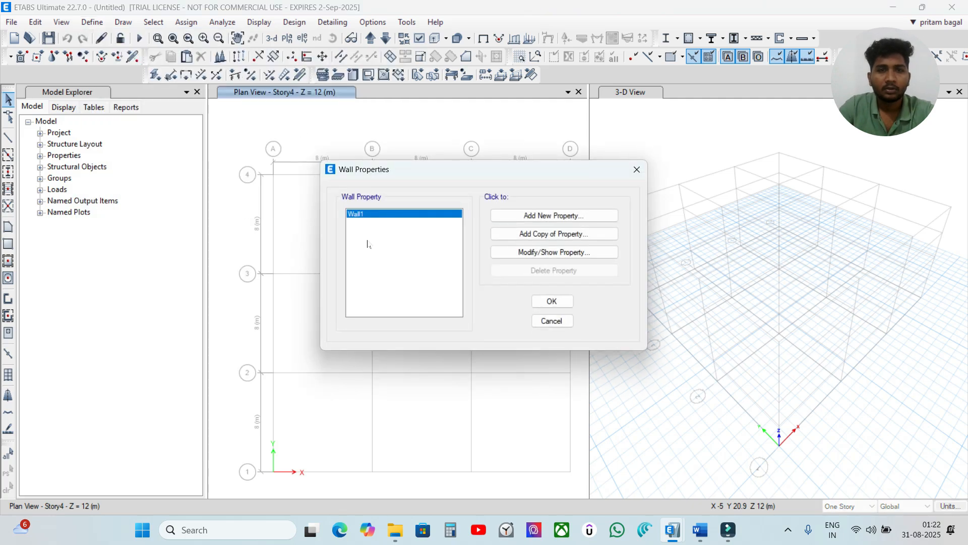
click(367, 225)
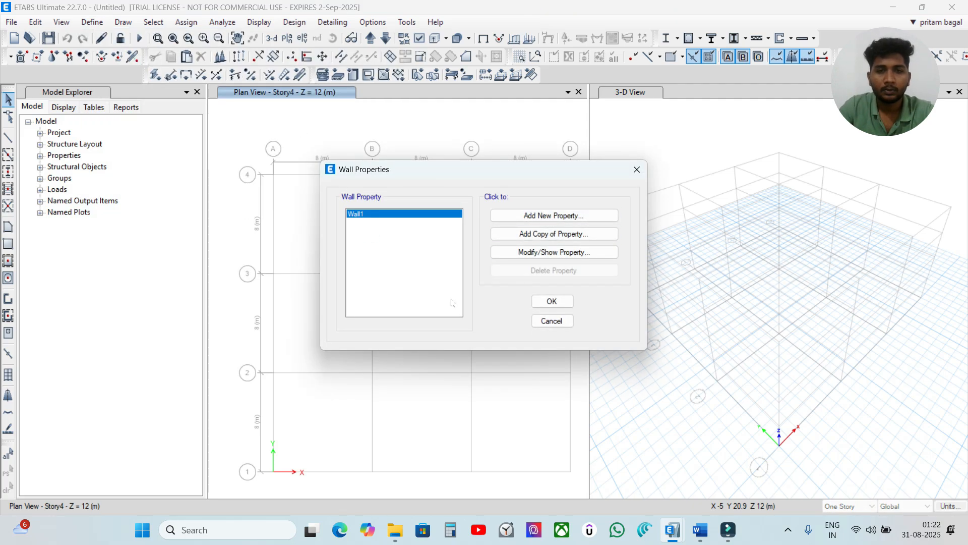
click(536, 217)
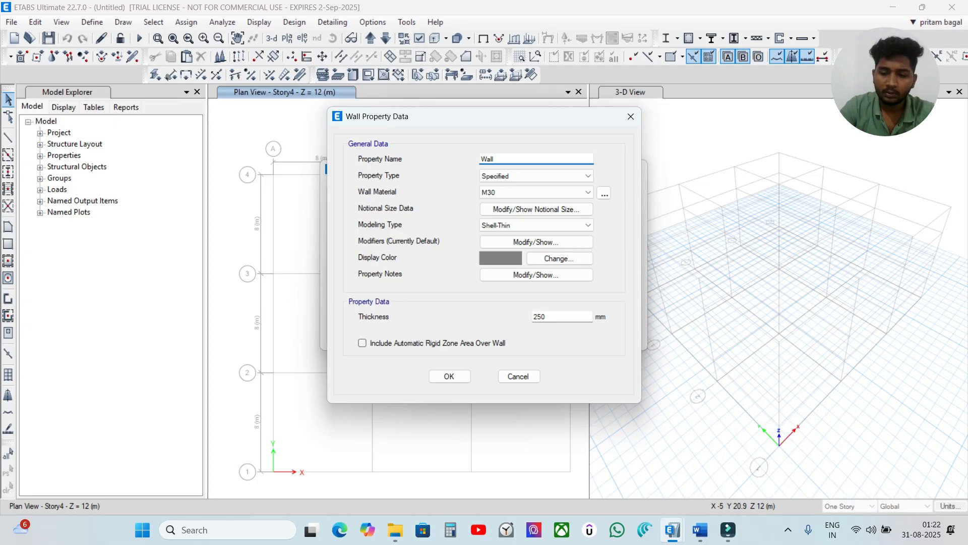
text(00mm)
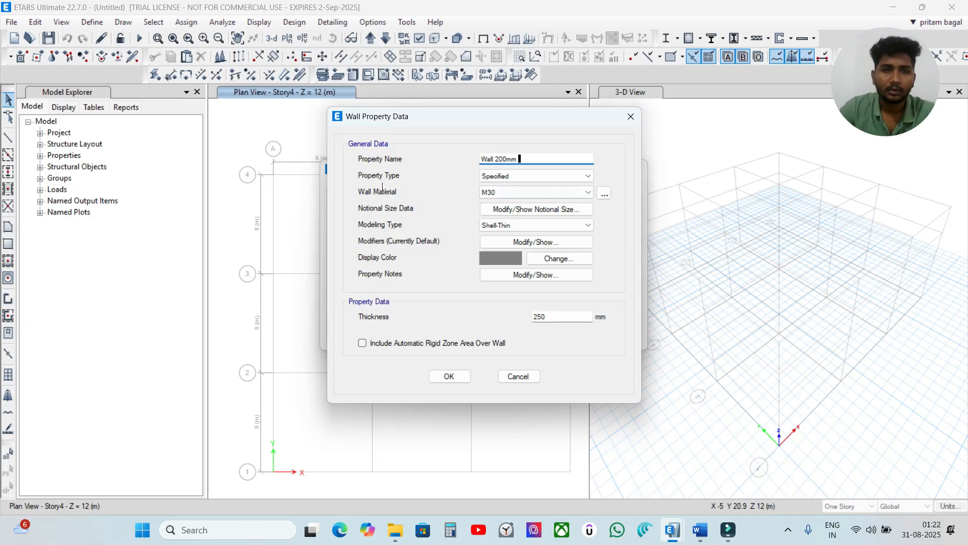
key(Tab)
double_click(515, 177)
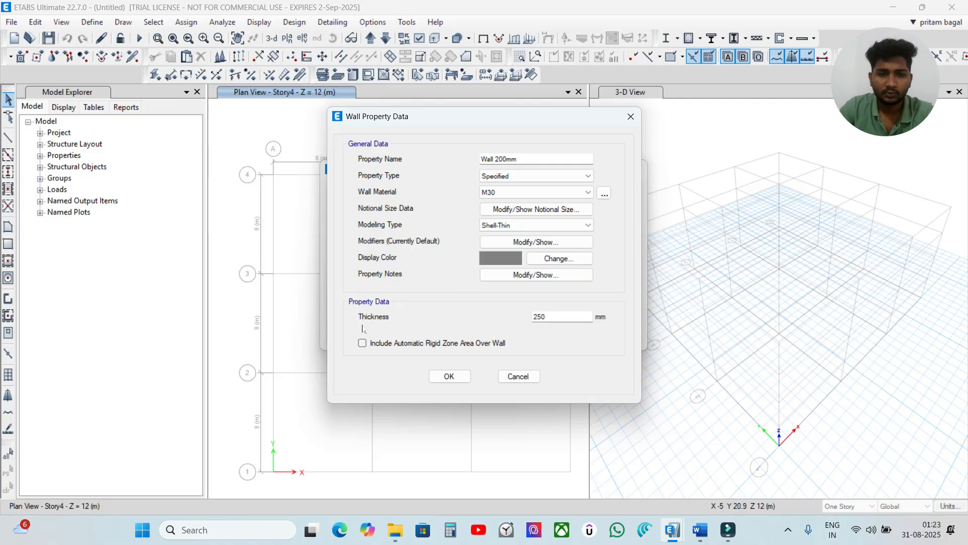
Set the thickness of the Wall 200mm section to match its name and accept the wall property
double_click(559, 316)
text(20)
click(449, 376)
Delete the default Wall1 property from the wall properties
click(406, 222)
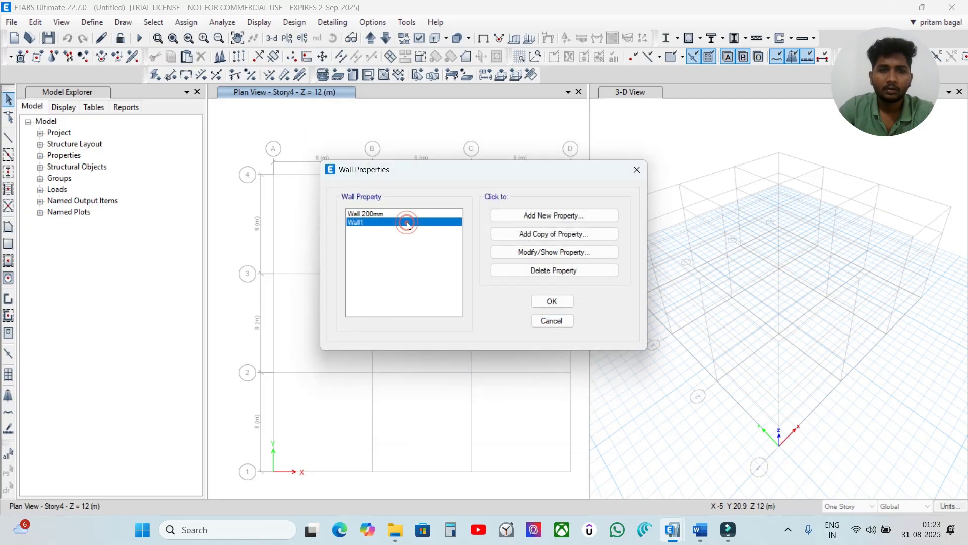
click(562, 273)
click(497, 309)
click(378, 234)
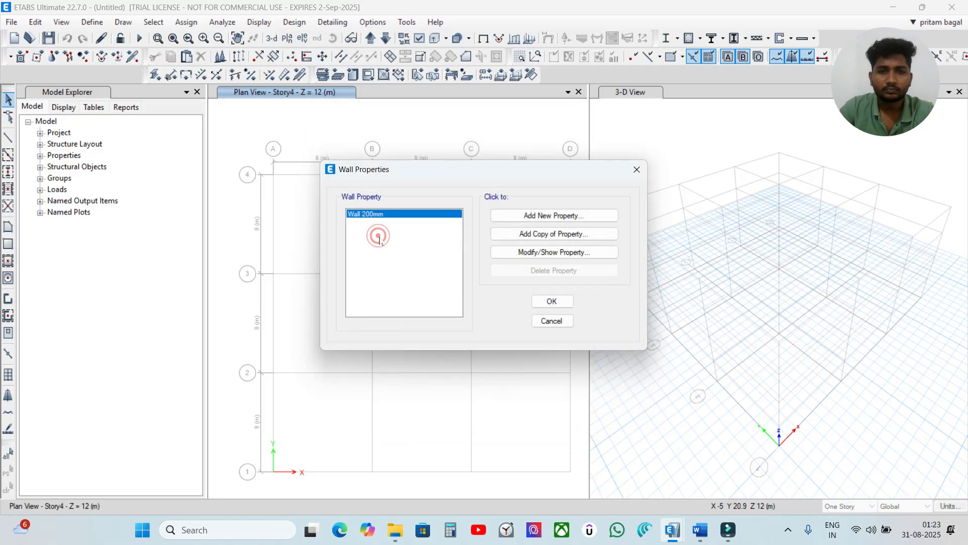
Add a wall property named "Wall 100mm" with a thickness of 100 mm, then accept the wall definitions
click(544, 215)
click(540, 159)
key(BackSpace)
text(100mm)
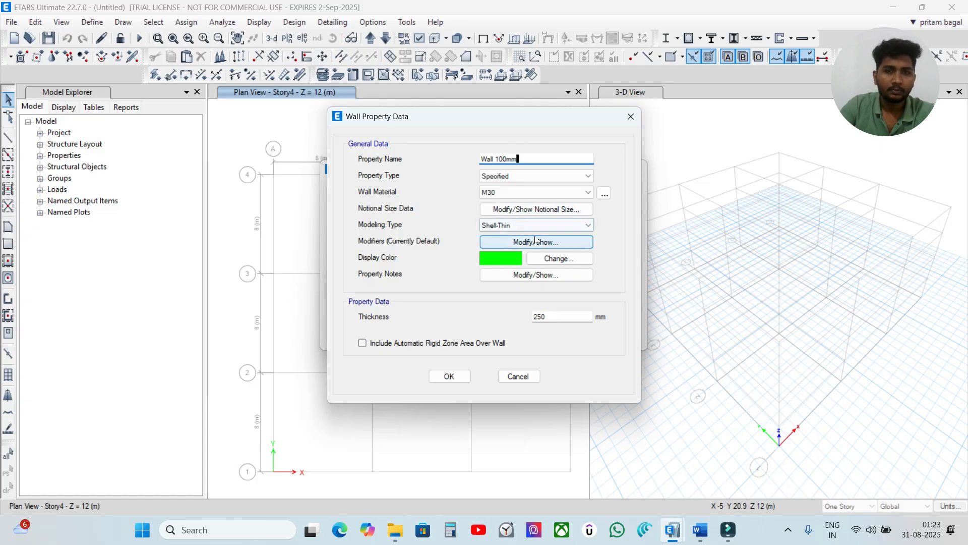
double_click(553, 317)
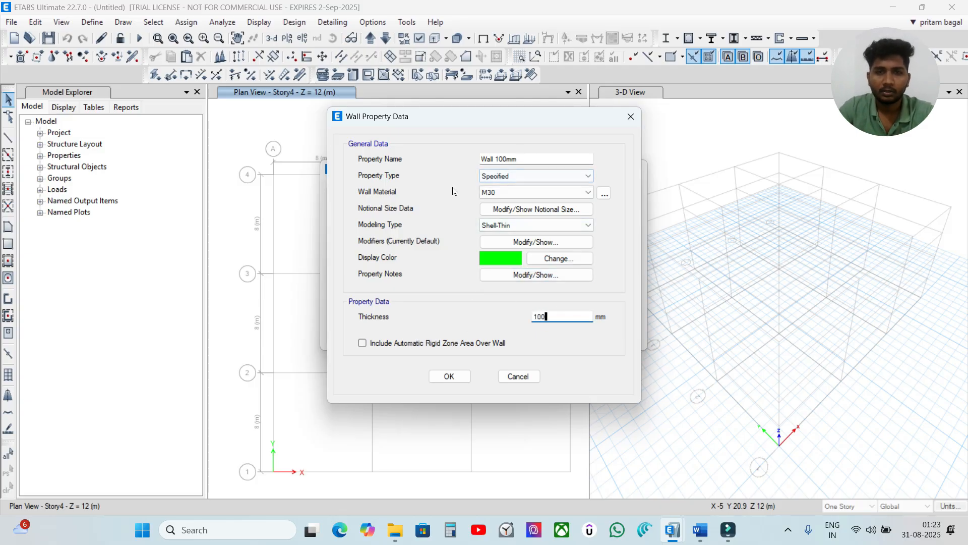
click(449, 376)
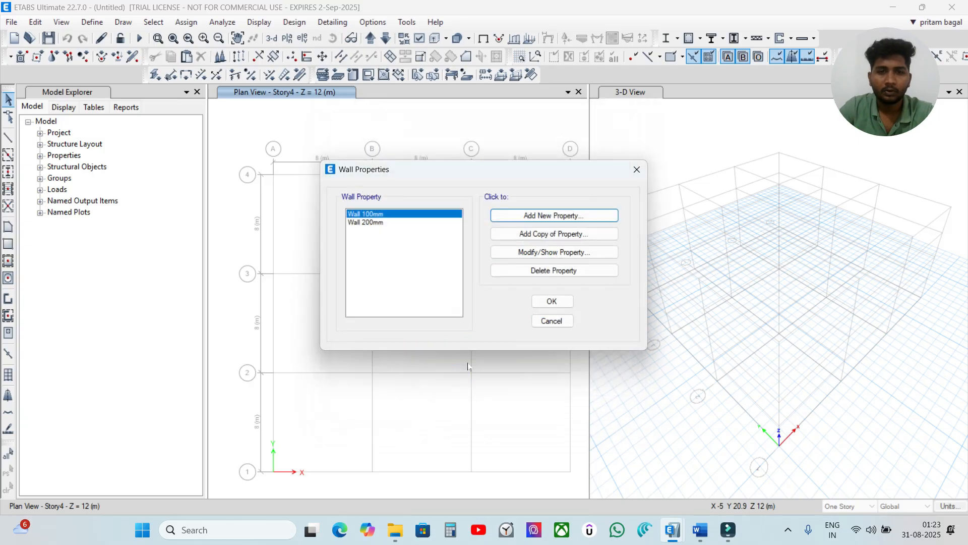
click(539, 303)
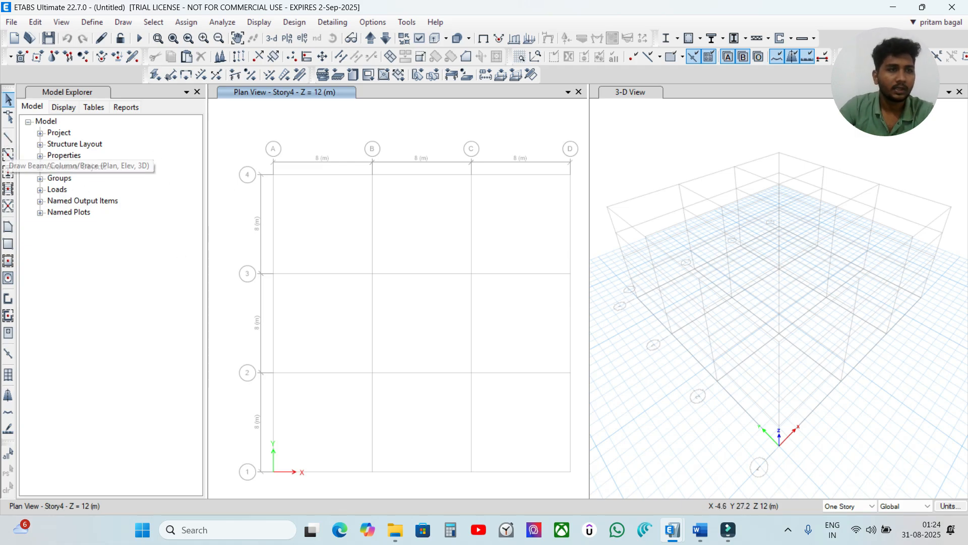
Try drawing frame lines point by point from grid A4 to B4 to B3, then undo them
click(7, 142)
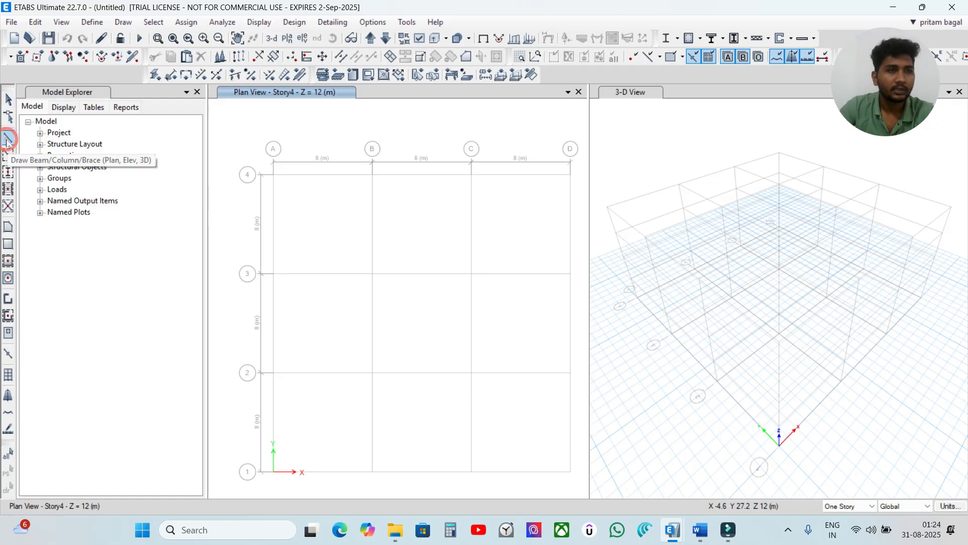
click(272, 175)
click(372, 174)
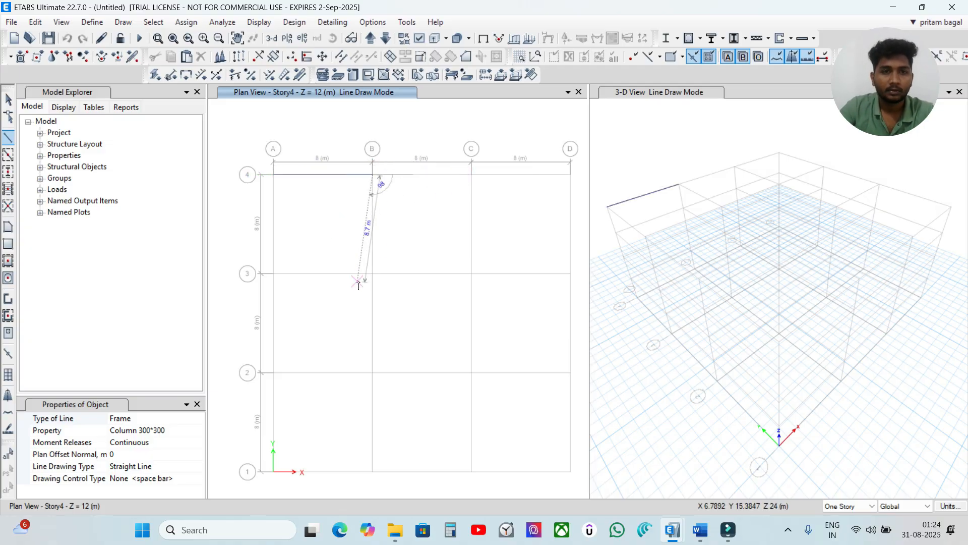
click(372, 273)
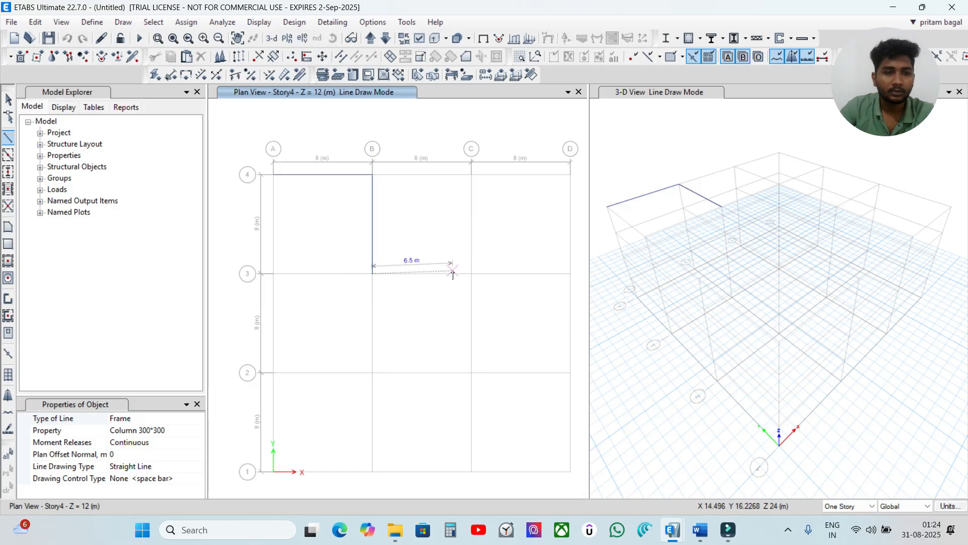
key(Escape)
key(ctrl+z)
key(ctrl+z)
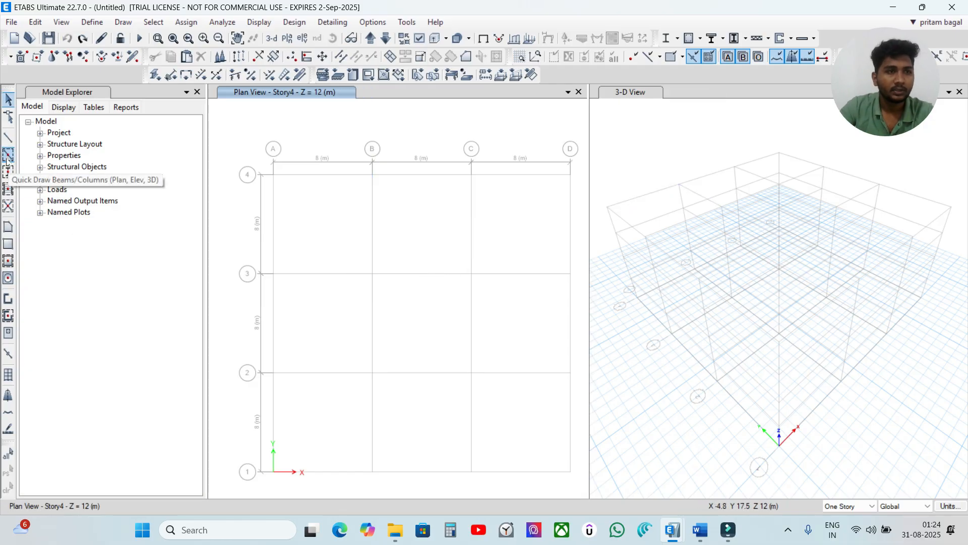
Set up Quick Draw Beams/Columns with the B 200*400 section and apply drawing to All Stories
click(8, 156)
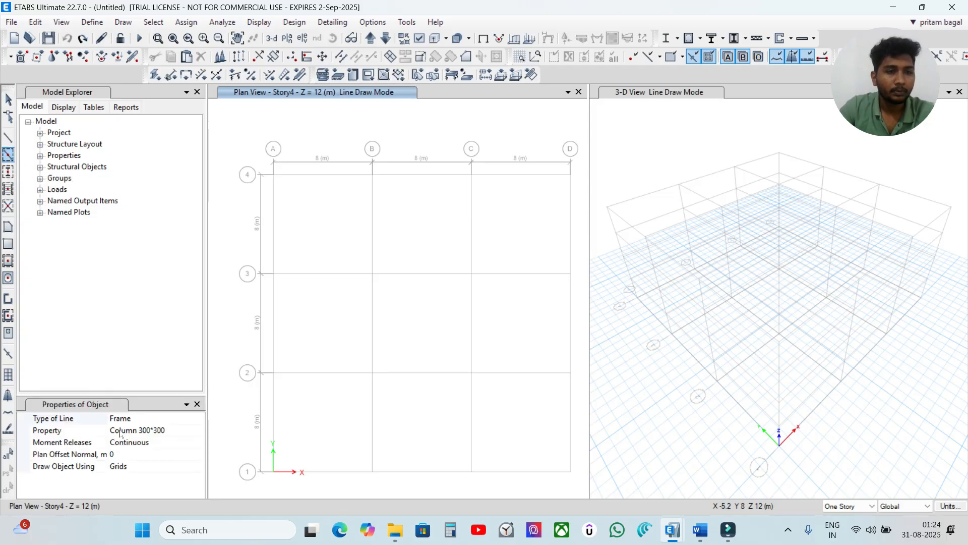
click(162, 430)
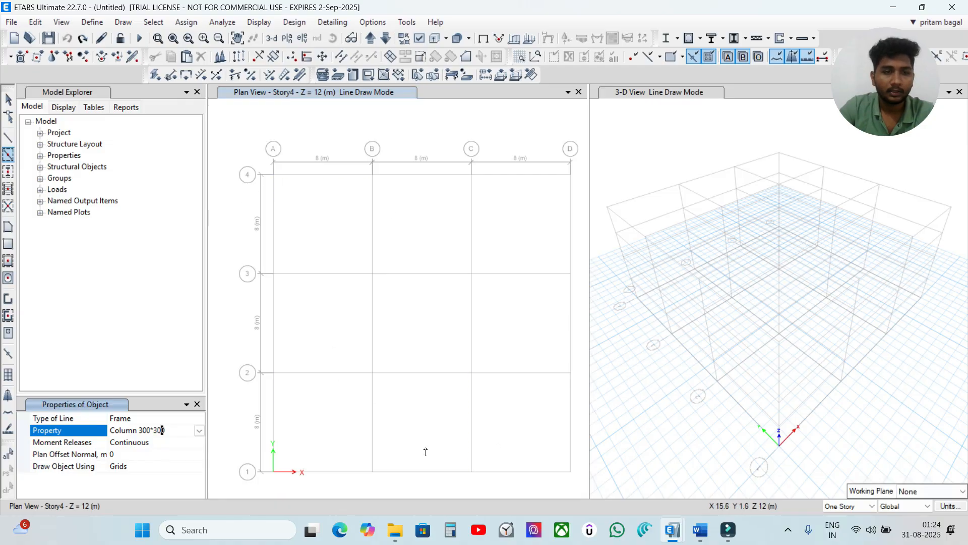
click(8, 172)
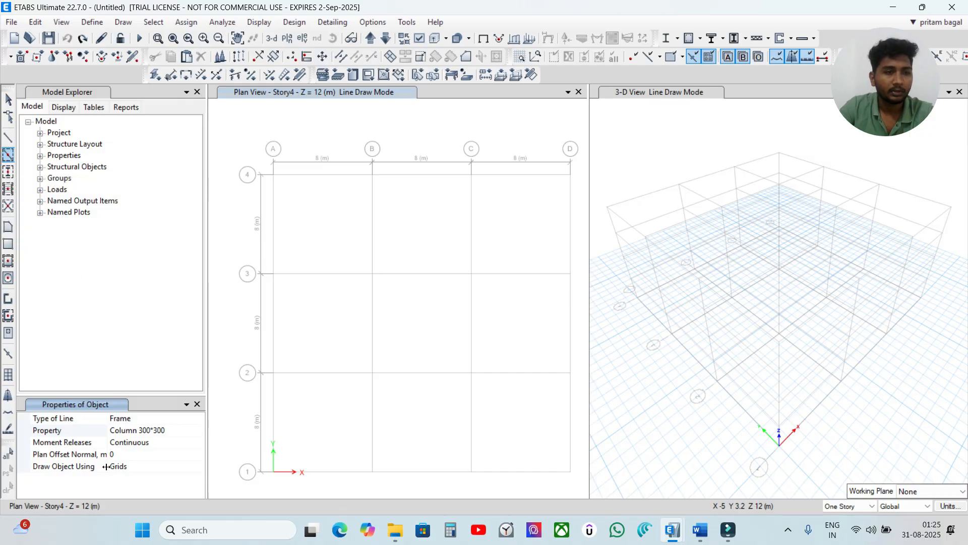
click(162, 430)
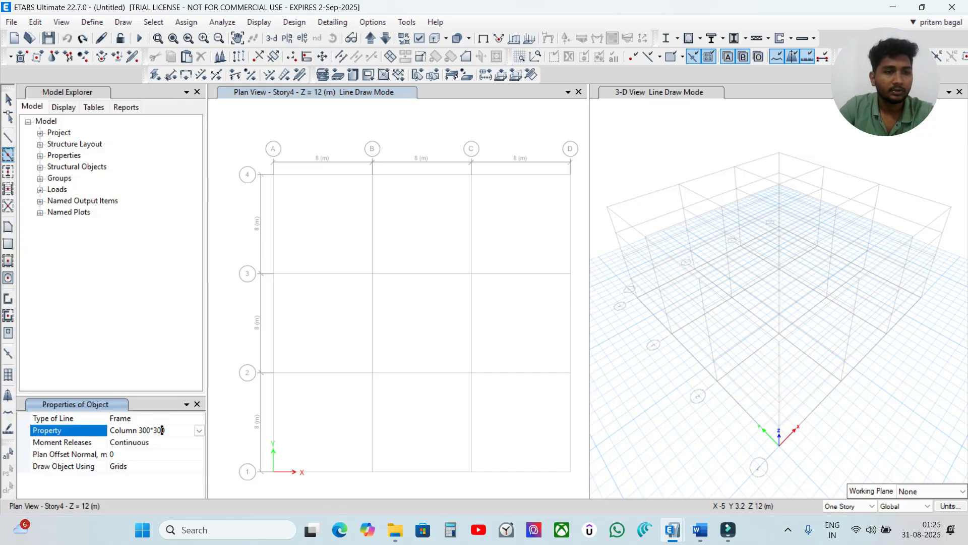
click(200, 430)
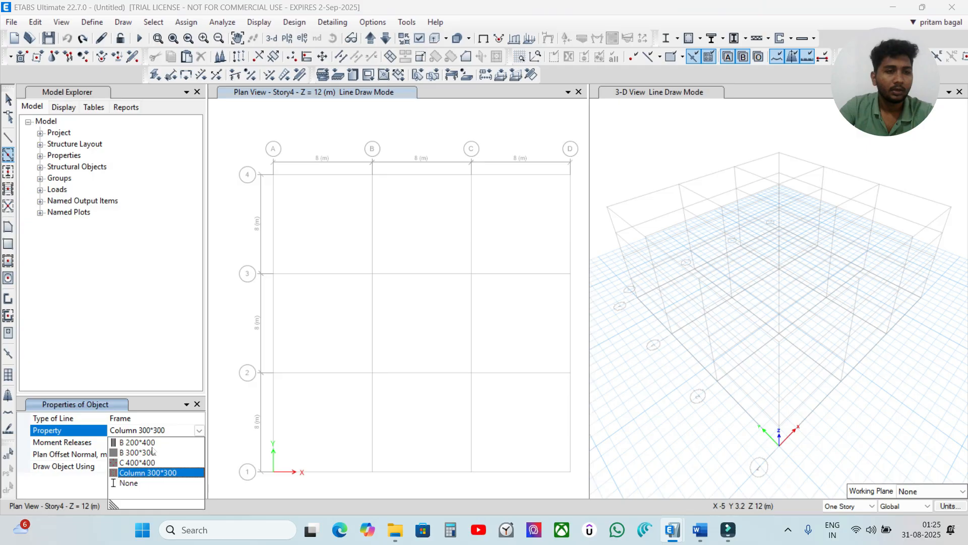
click(146, 442)
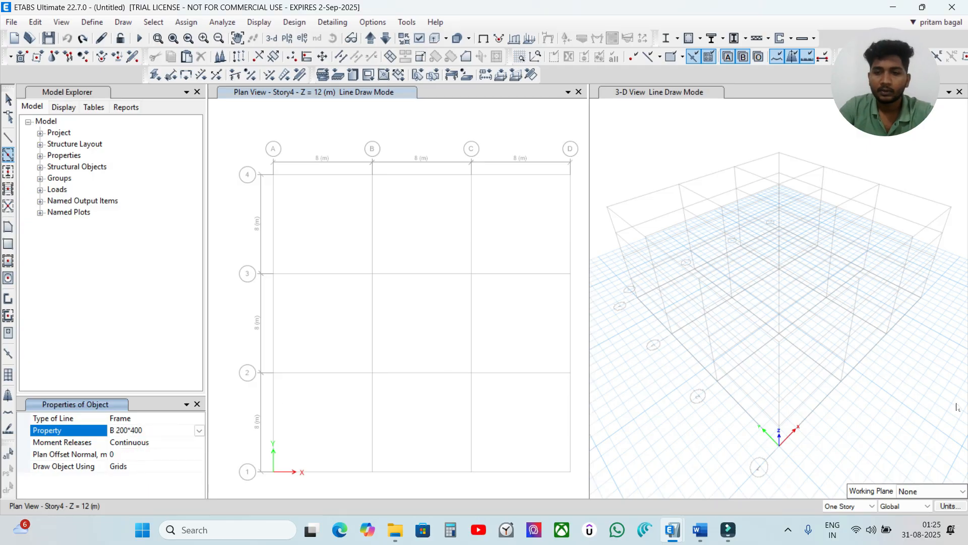
click(854, 508)
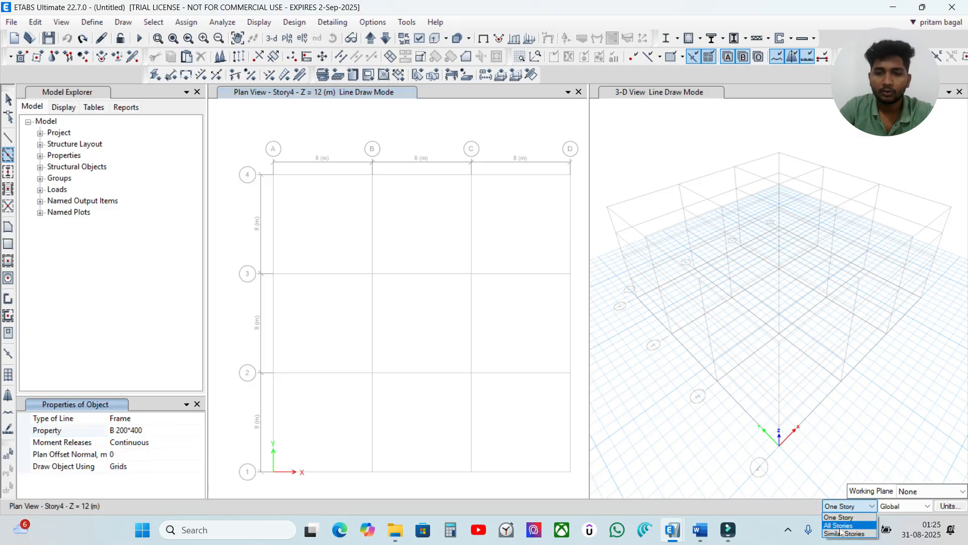
click(840, 528)
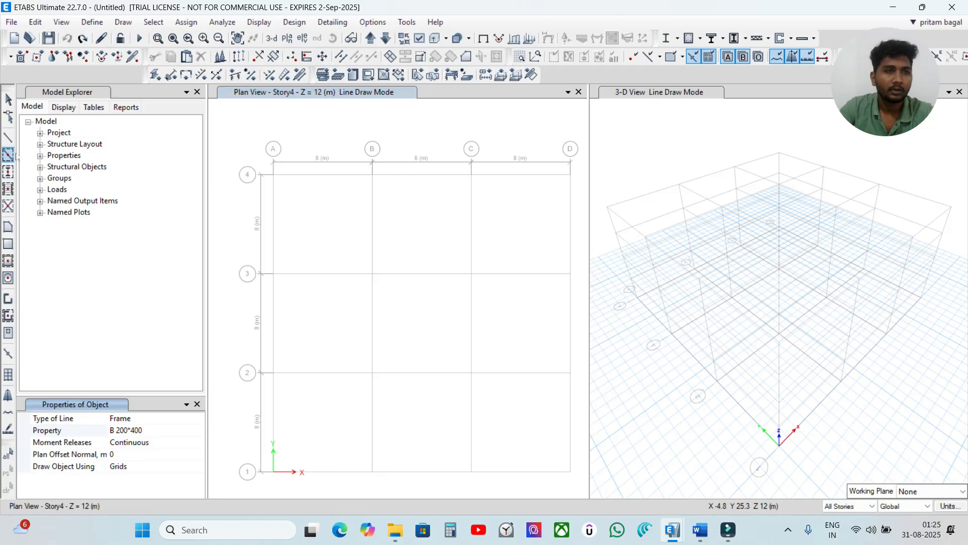
Try quick-drawing beams one bay at a time along grids 4, D and part of 1, then select and remove them all
click(315, 176)
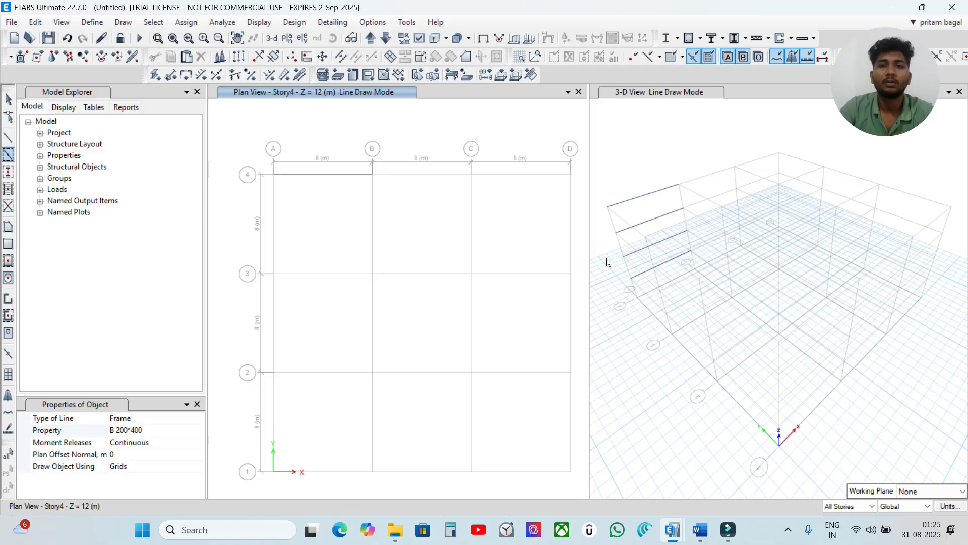
click(411, 173)
click(523, 174)
click(567, 222)
click(568, 331)
click(567, 402)
click(510, 463)
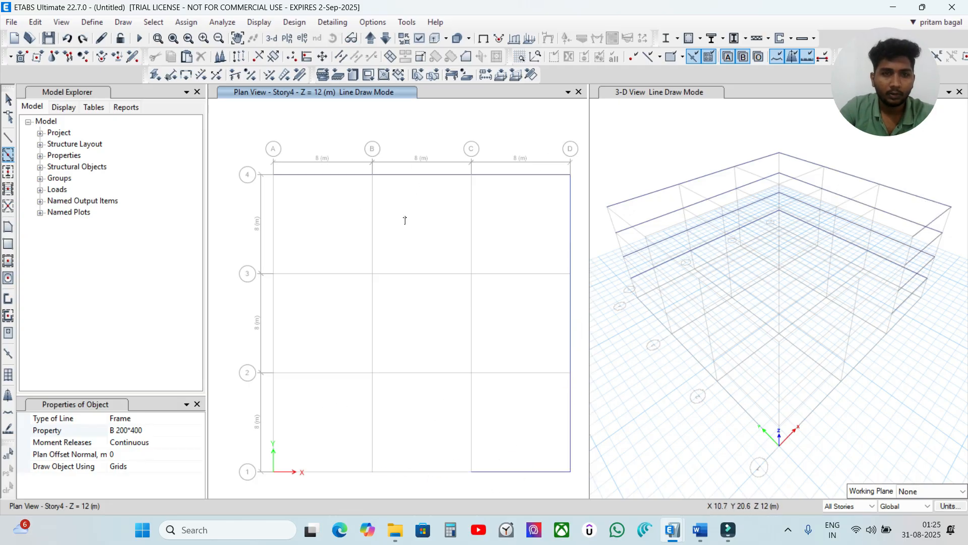
key(Escape)
mouse_move(273, 141)
mouse_down()
mouse_move(550, 405)
mouse_move(578, 493)
mouse_move(588, 488)
mouse_up()
key(ctrl+q)
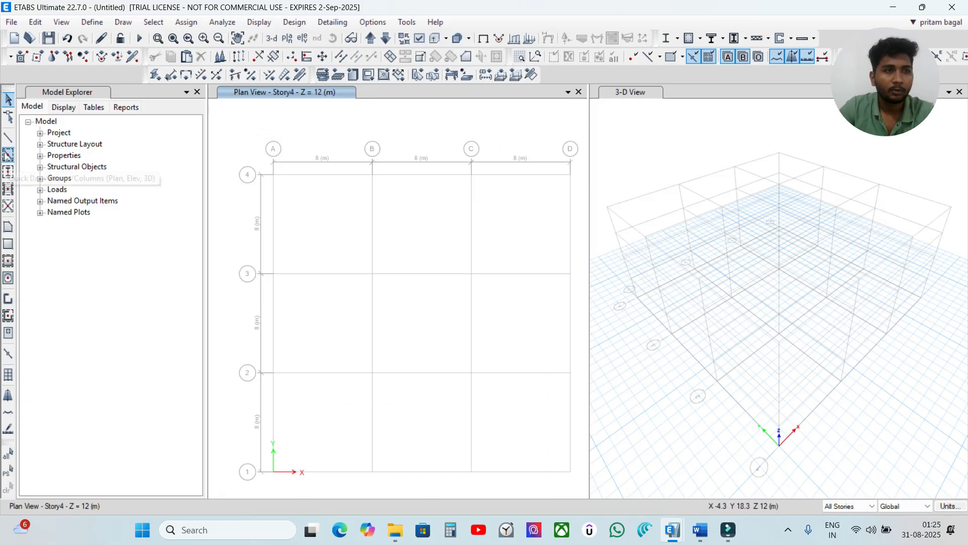
Quick-draw B 200*400 beams on all grid lines at once by enclosing the whole plan grid
click(9, 156)
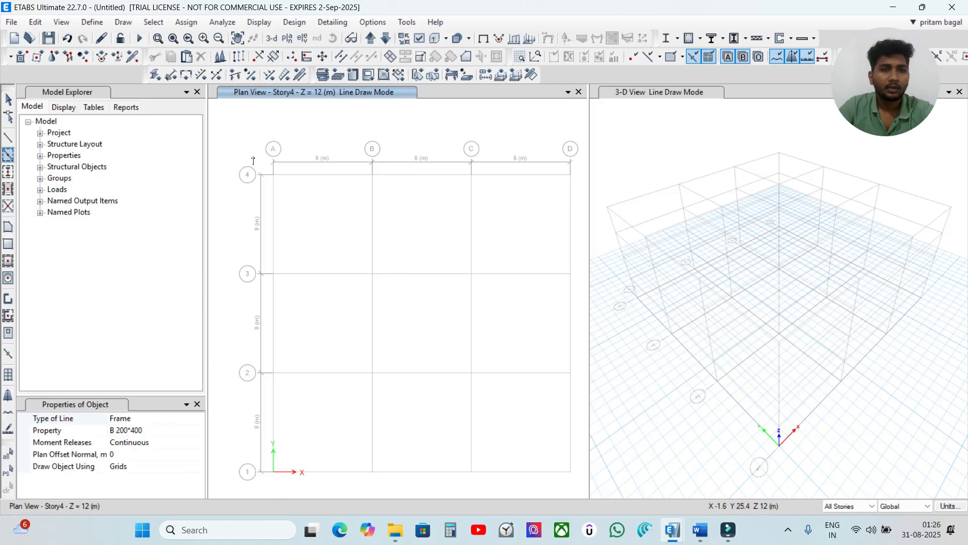
mouse_move(249, 139)
mouse_down()
mouse_move(282, 216)
mouse_move(424, 342)
mouse_move(561, 442)
mouse_move(583, 492)
mouse_up()
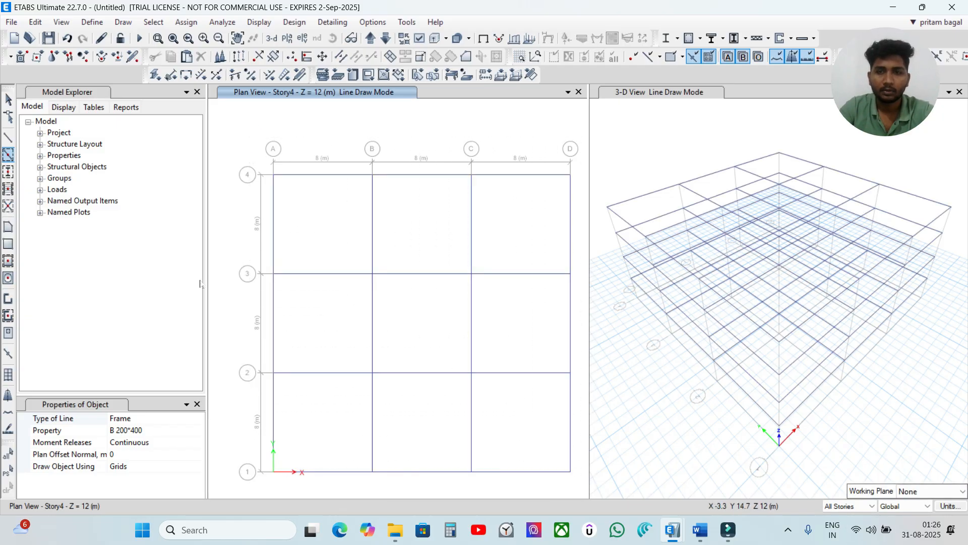
Try placing Column 300*300 columns individually at grid points A4 and B4, then undo them
click(8, 172)
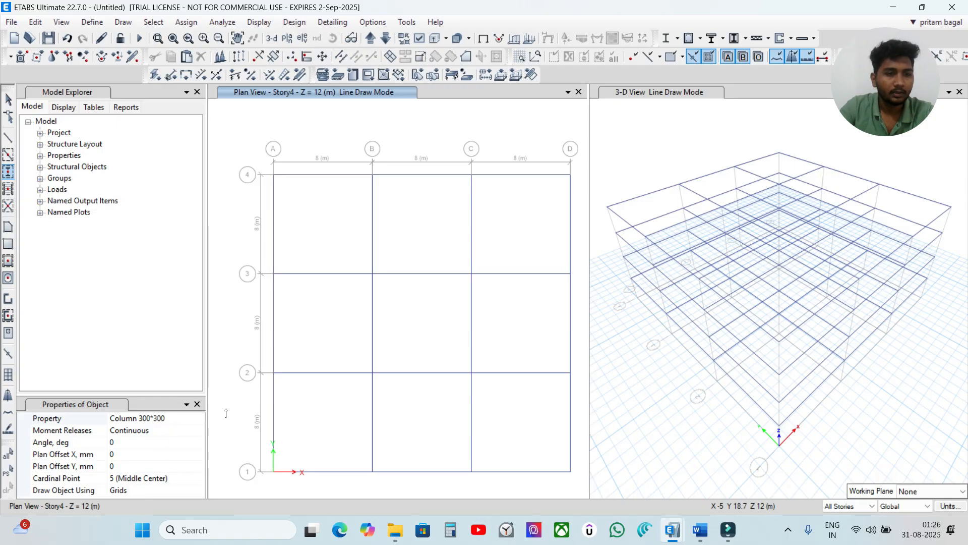
click(273, 174)
click(372, 174)
mouse_move(456, 168)
mouse_down()
mouse_move(519, 199)
mouse_move(575, 203)
mouse_move(367, 132)
mouse_up()
key(Escape)
key(ctrl+z)
key(ctrl+z)
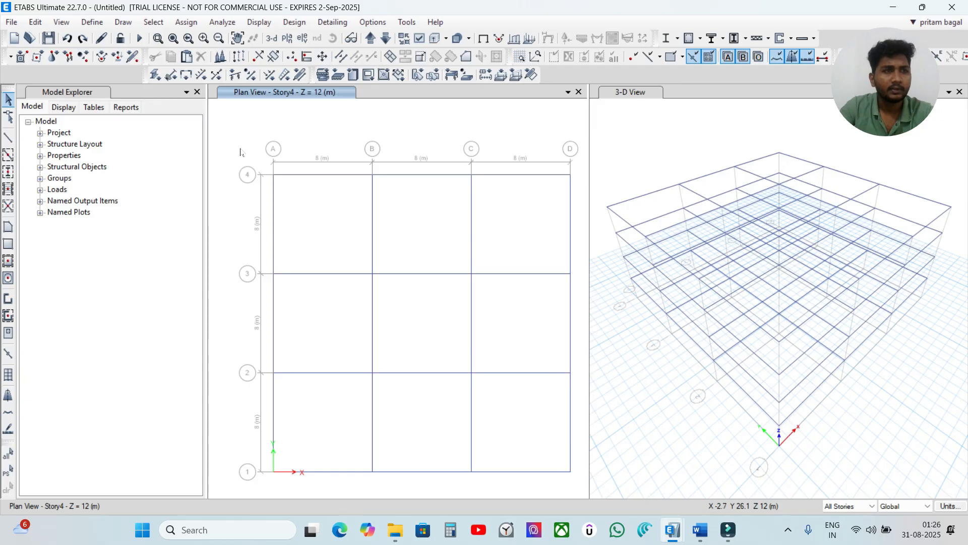
Quick-draw Column 300*300 columns at every grid intersection by enclosing the whole plan grid, then end the command
click(8, 172)
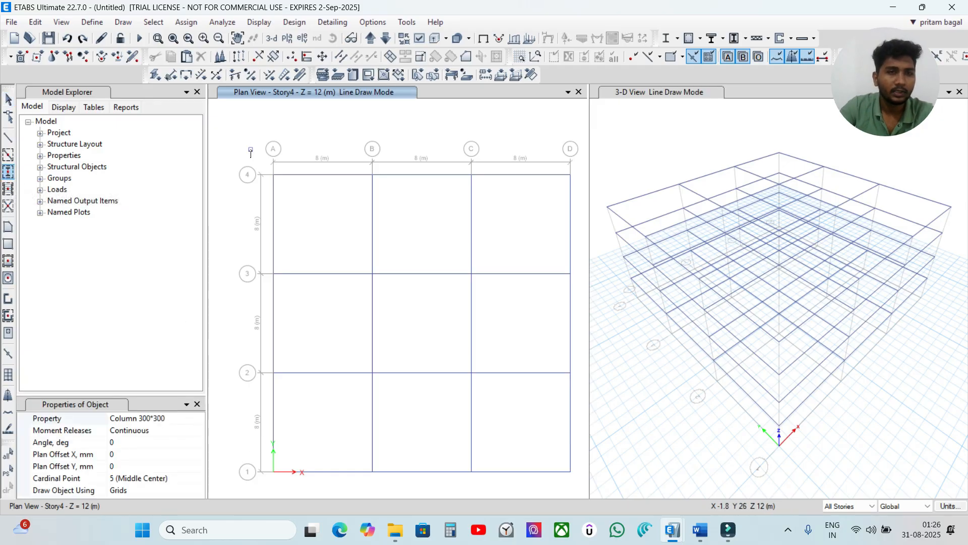
mouse_move(242, 154)
mouse_down()
mouse_move(353, 340)
mouse_move(517, 496)
mouse_move(585, 498)
mouse_move(579, 486)
mouse_up()
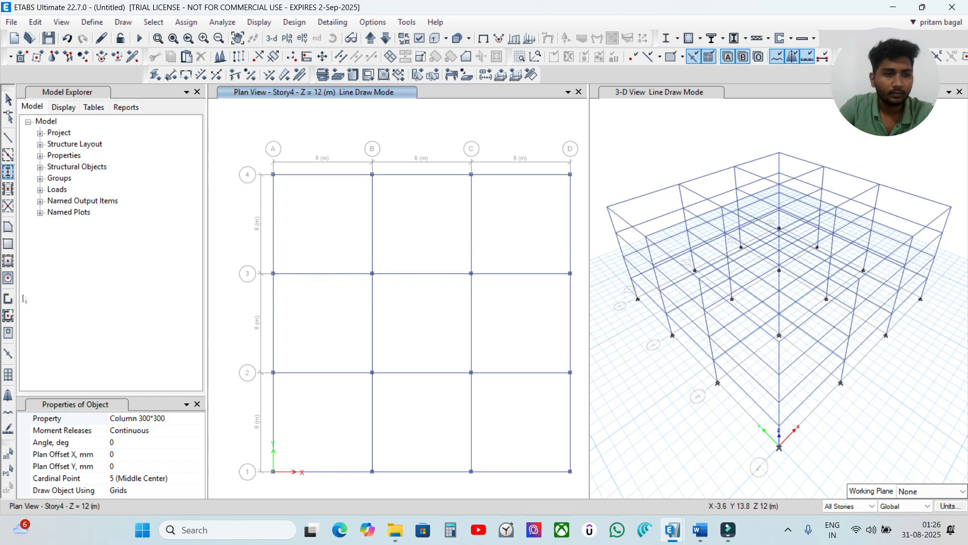
key(Escape)
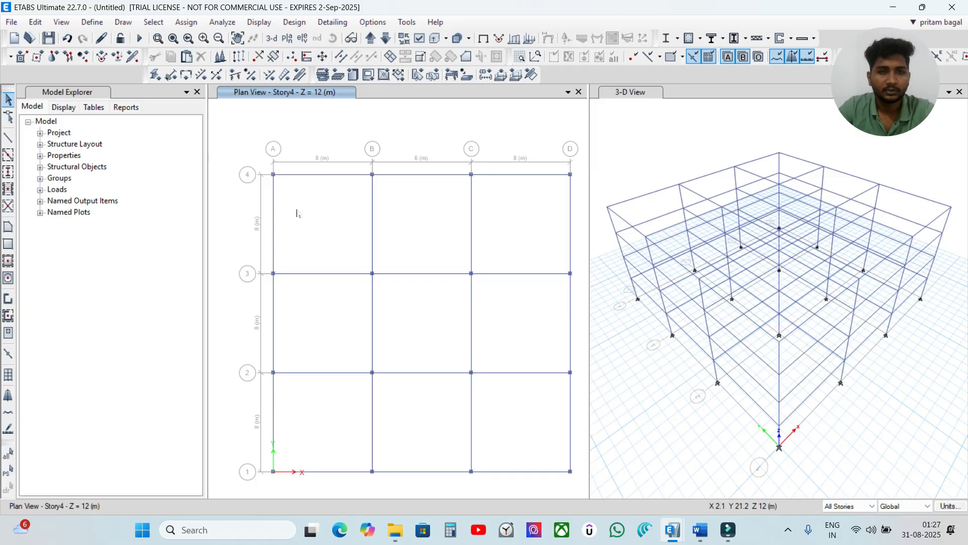
Draw a Slab 150mm two way slab floor panel through grid points A4, B4, B3 and A3, then end the command
click(8, 228)
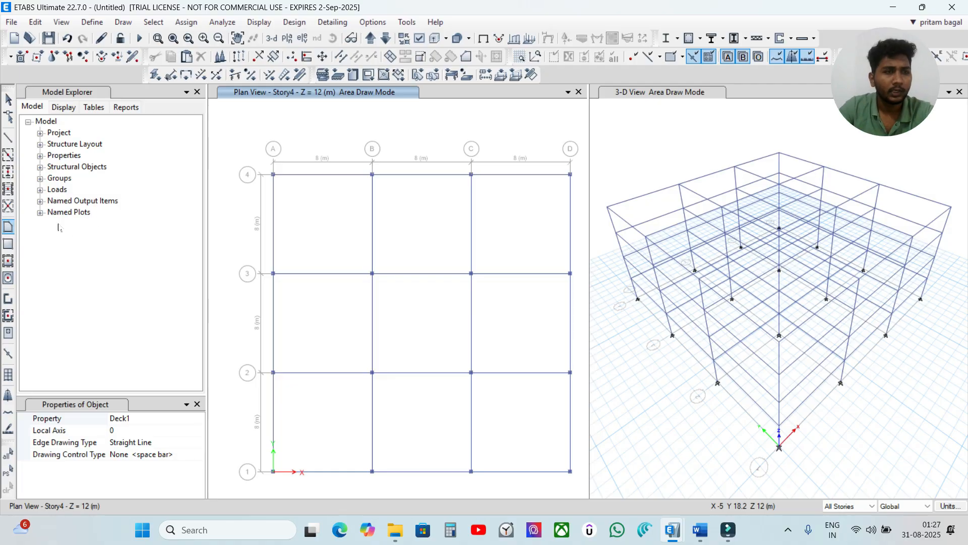
click(7, 228)
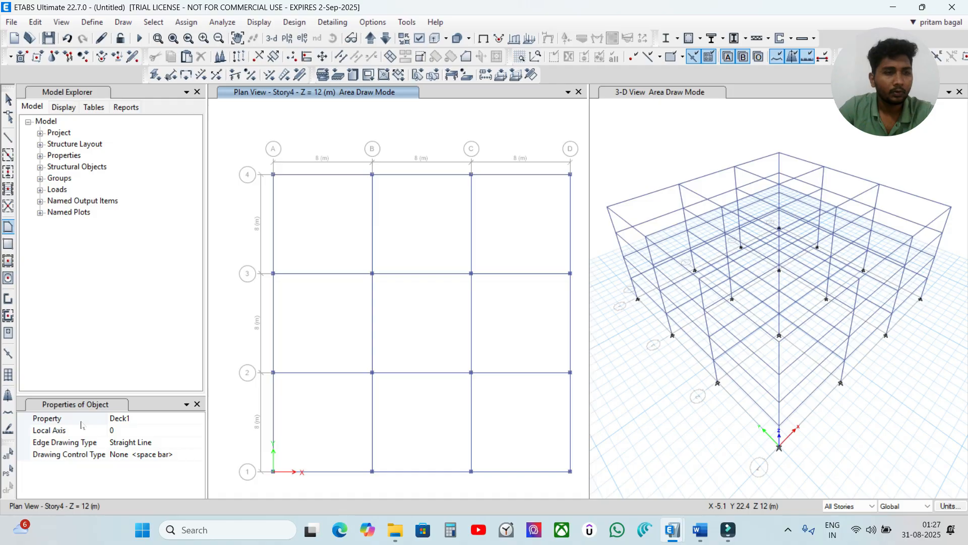
click(130, 418)
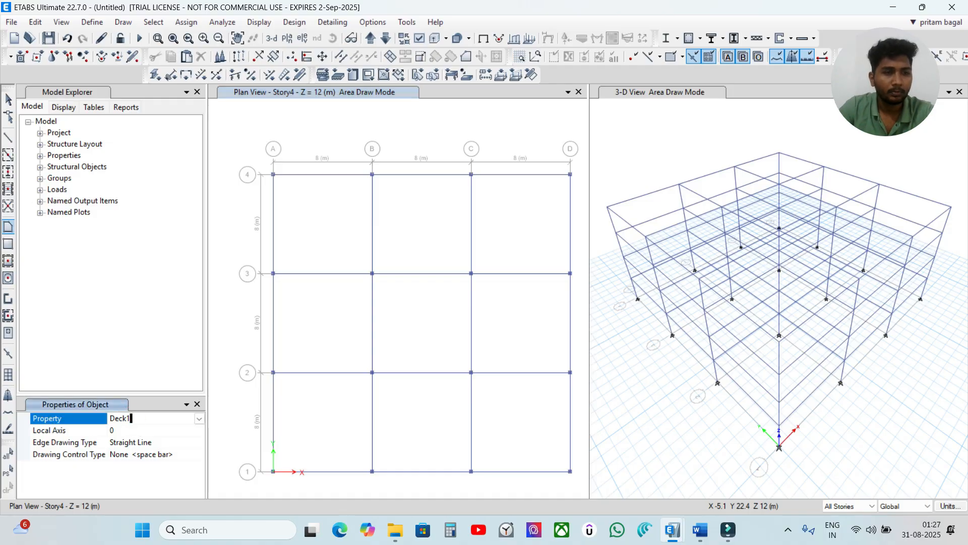
click(199, 418)
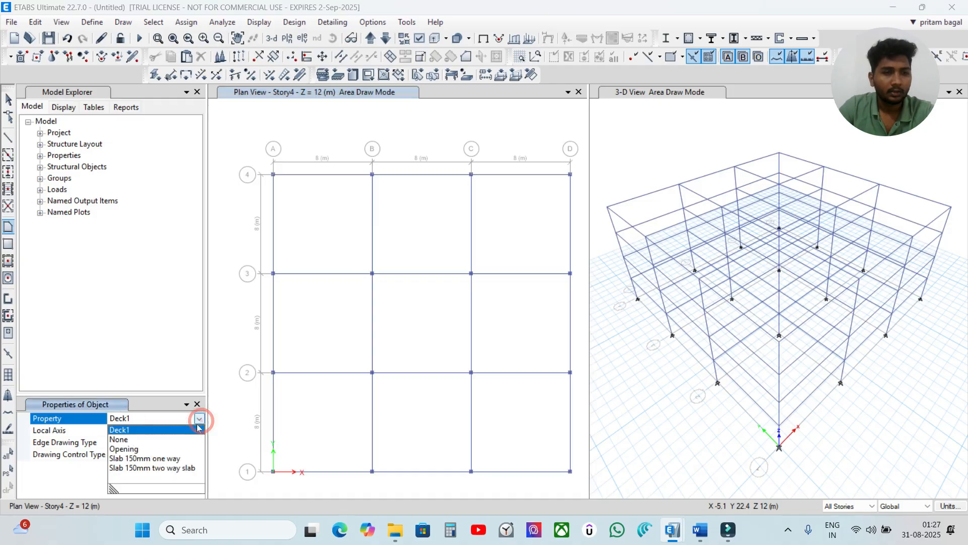
click(135, 468)
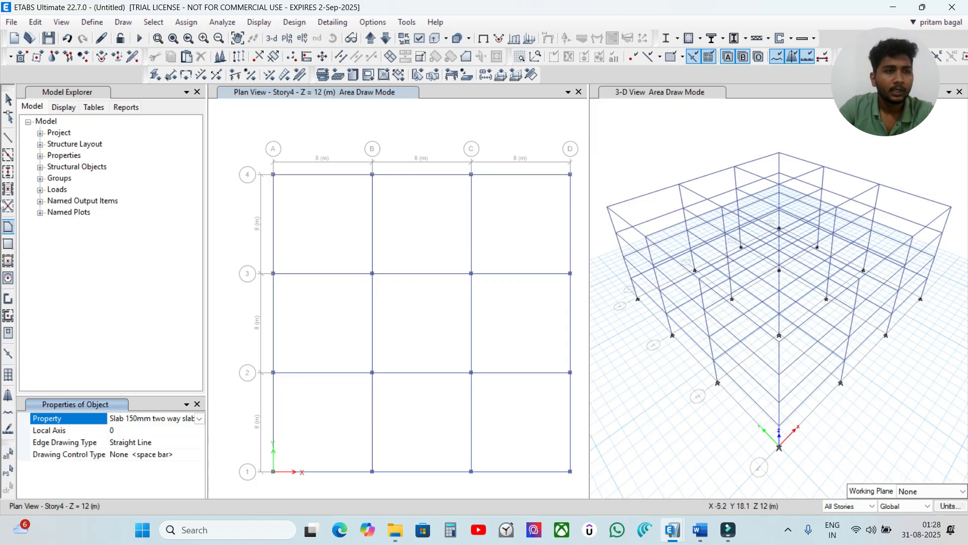
click(8, 227)
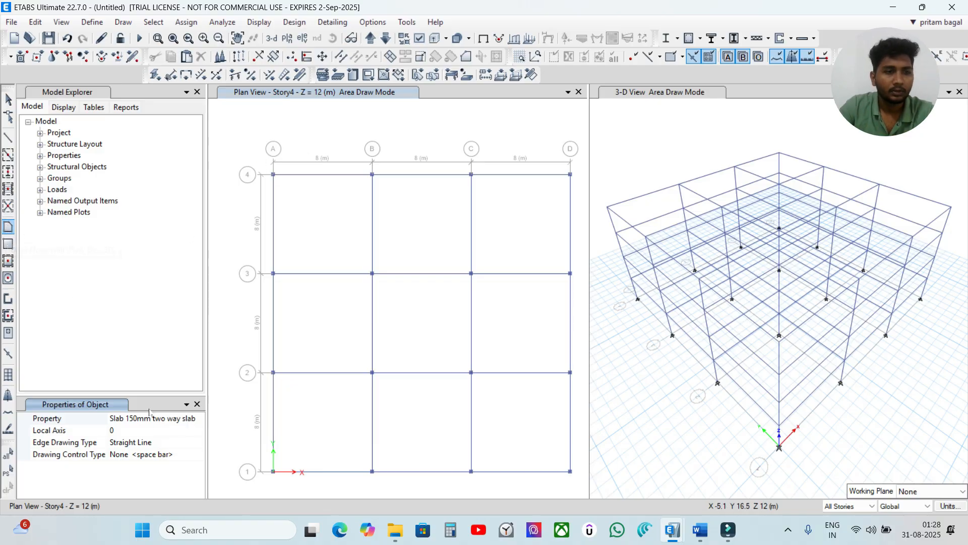
click(273, 178)
click(372, 175)
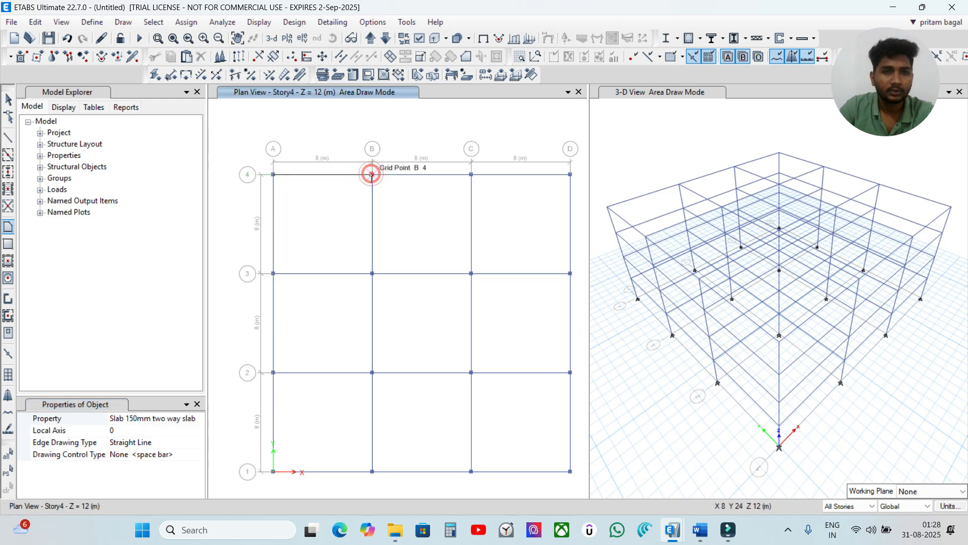
click(371, 275)
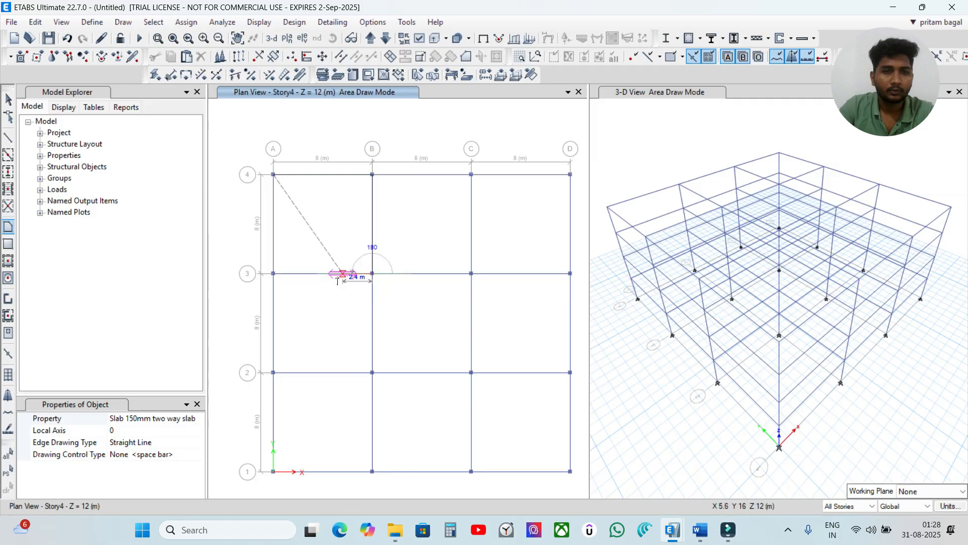
click(272, 274)
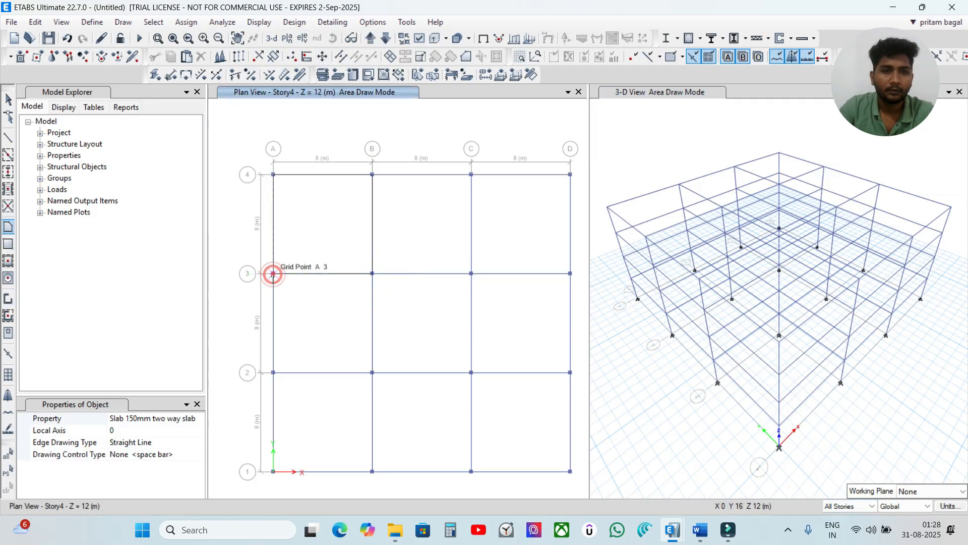
double_click(273, 174)
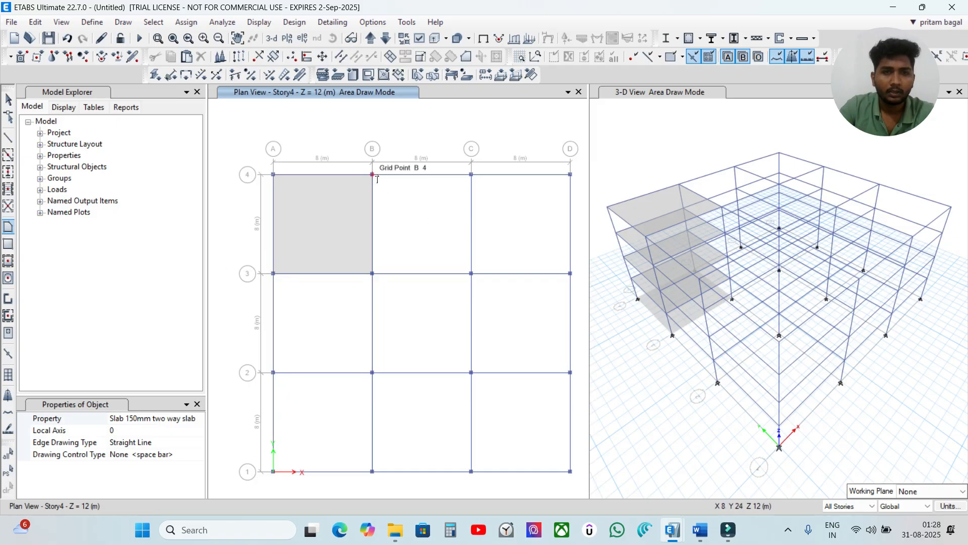
key(Escape)
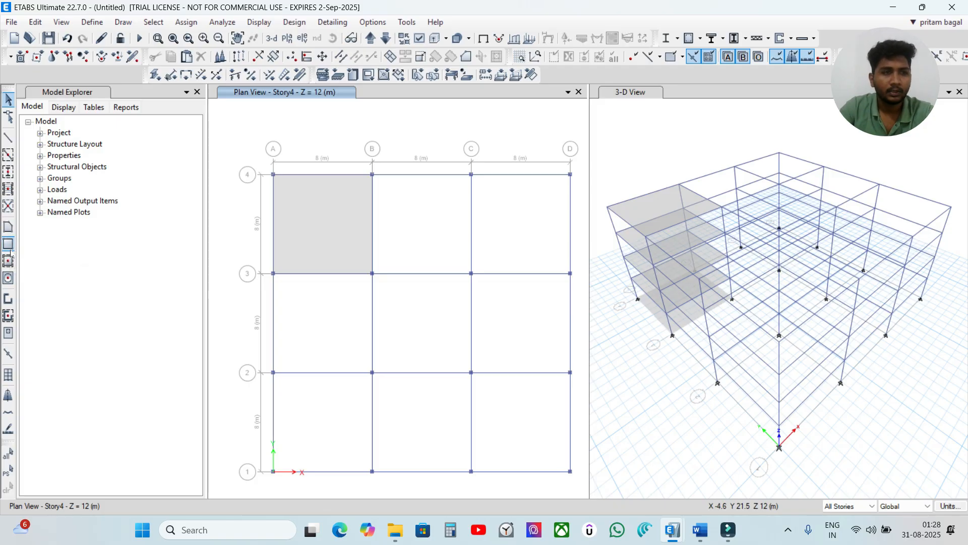
Try drawing a rectangular slab over the bay between grids B–C and 3–4, then undo it
click(7, 243)
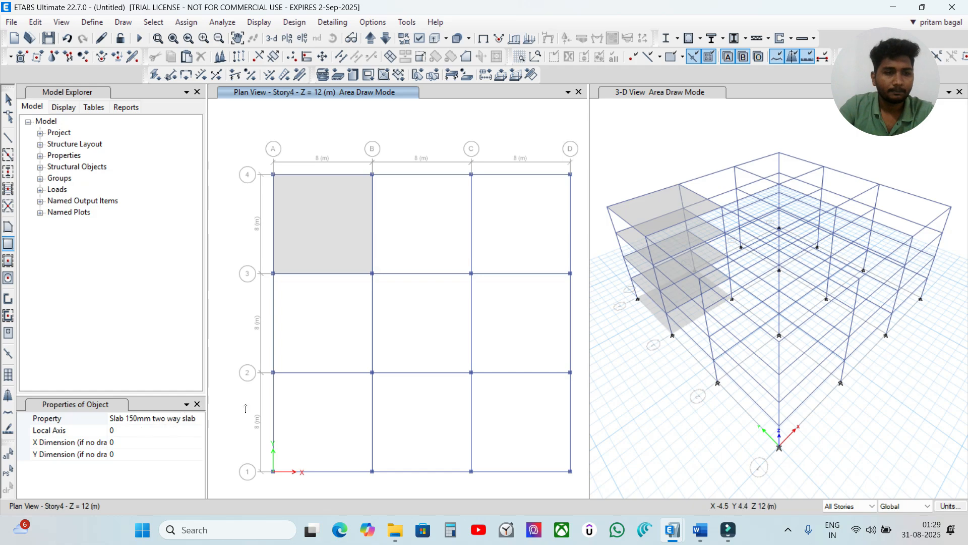
drag(363, 166, 483, 289)
key(ctrl+z)
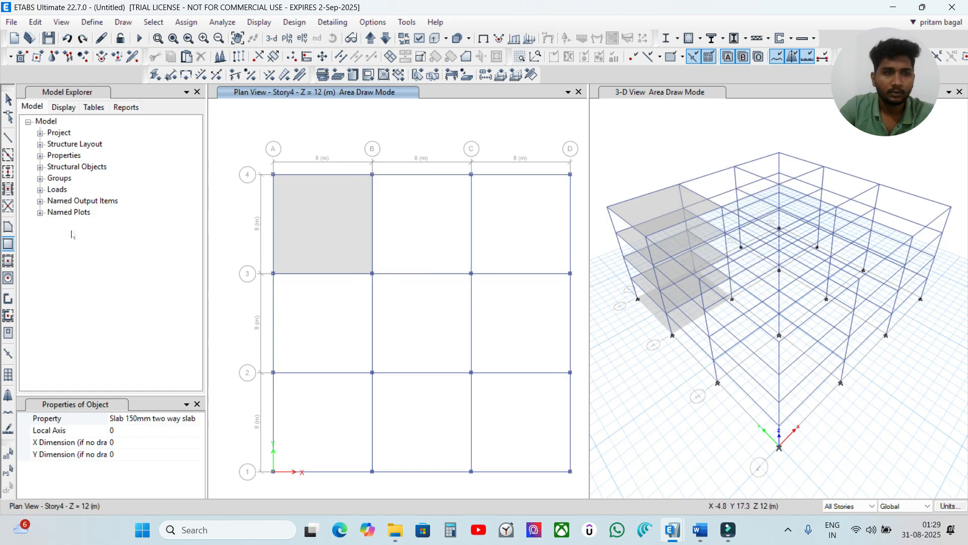
Quick-draw Slab 150mm two way slab panels in the eight remaining grid bays, then end the command
click(8, 260)
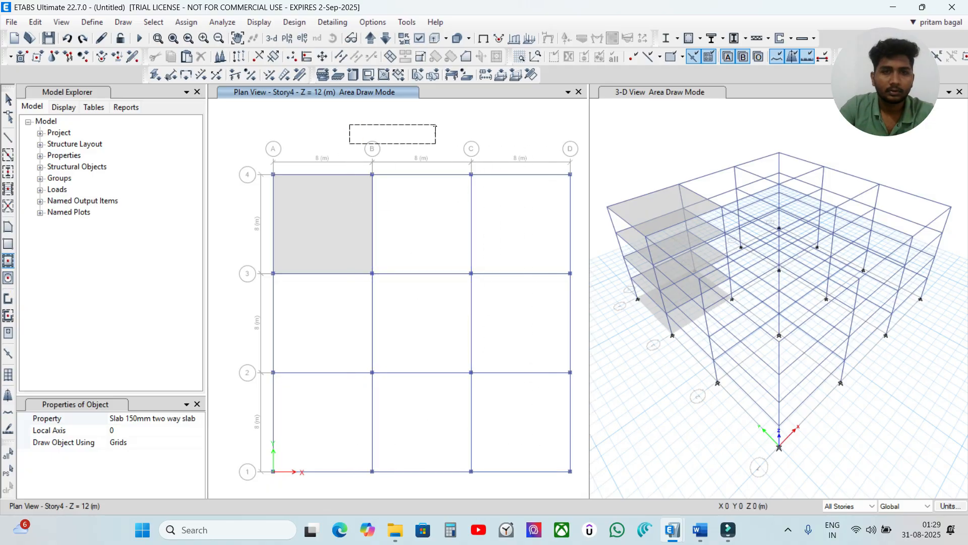
click(419, 223)
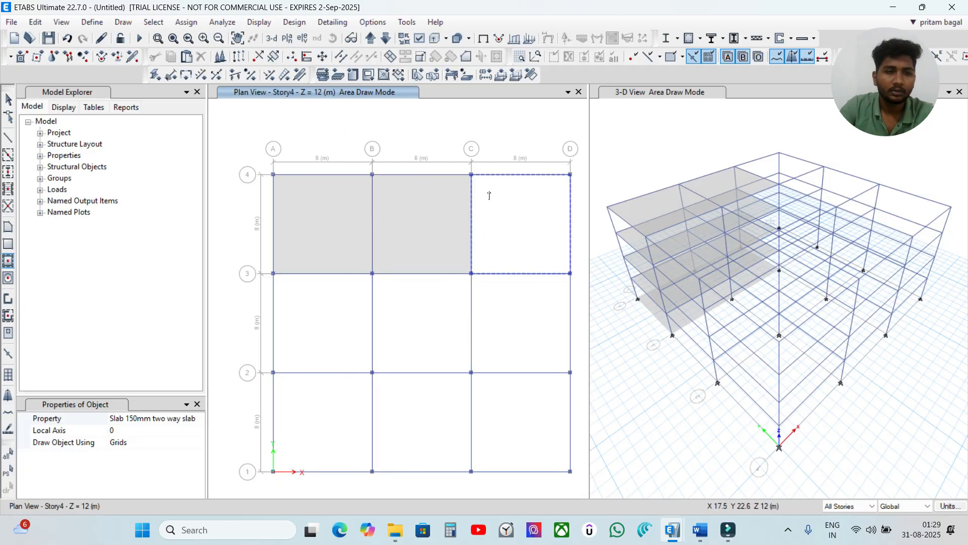
click(503, 213)
click(309, 320)
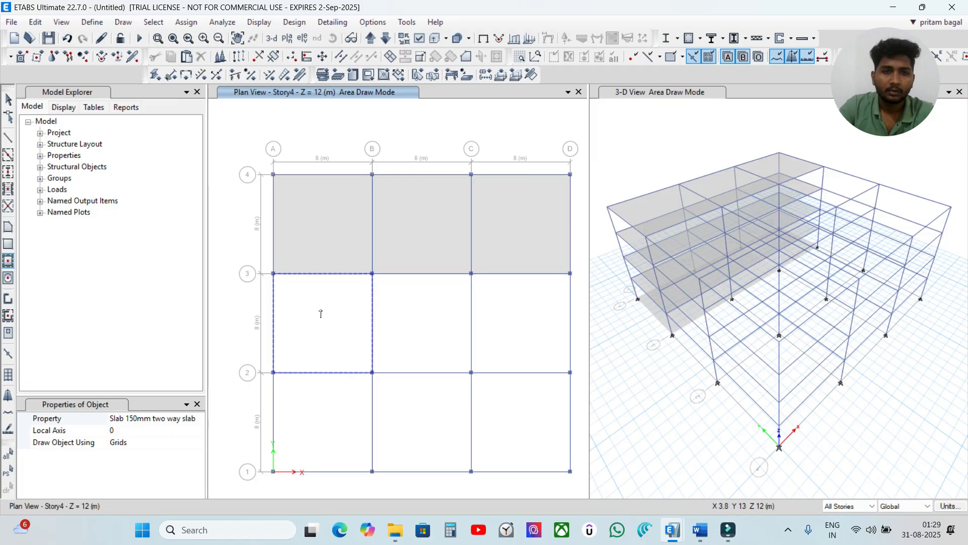
click(464, 309)
click(510, 321)
click(309, 430)
click(423, 426)
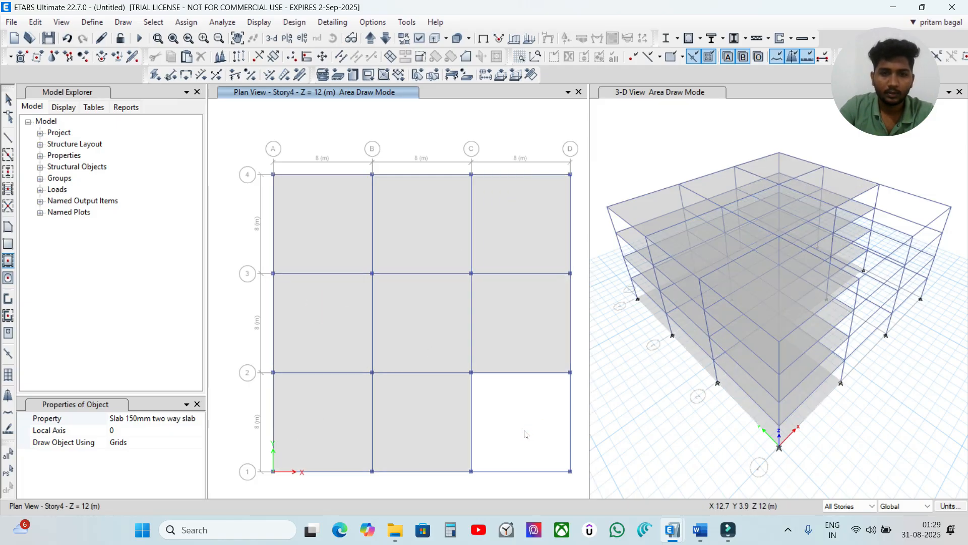
click(547, 391)
drag(244, 143, 264, 166)
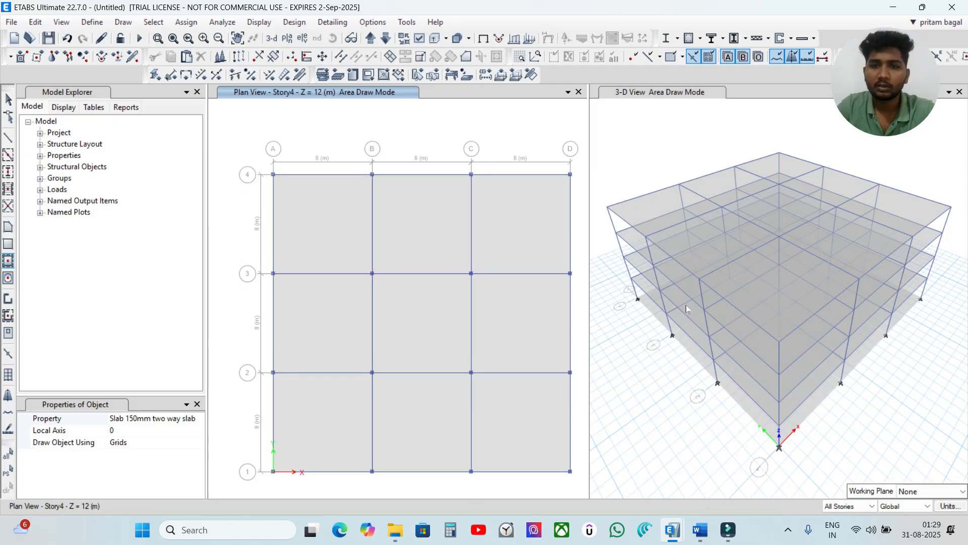
key(Escape)
Bring the plan view down to the Base level and limit story operations to One Story
click(649, 310)
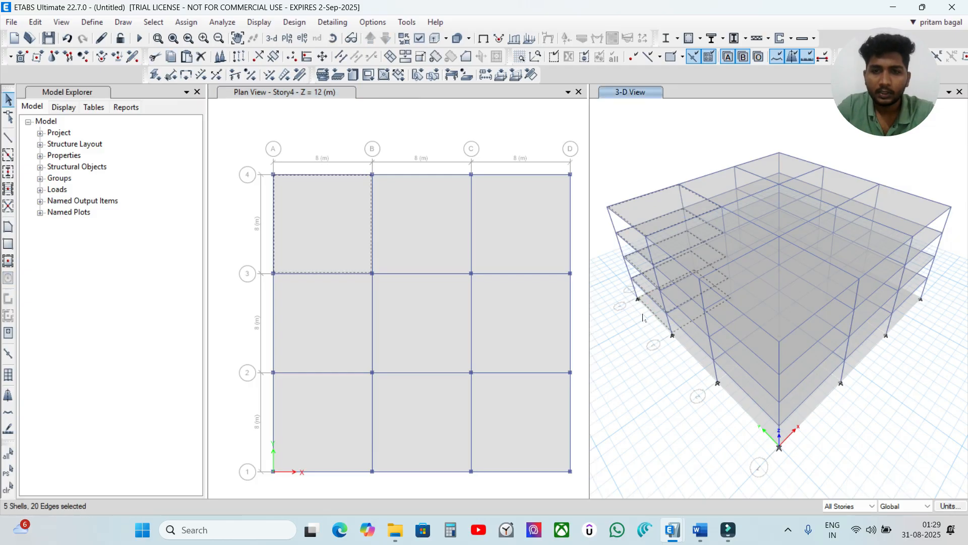
click(284, 100)
click(386, 38)
click(386, 38)
click(386, 38)
click(386, 37)
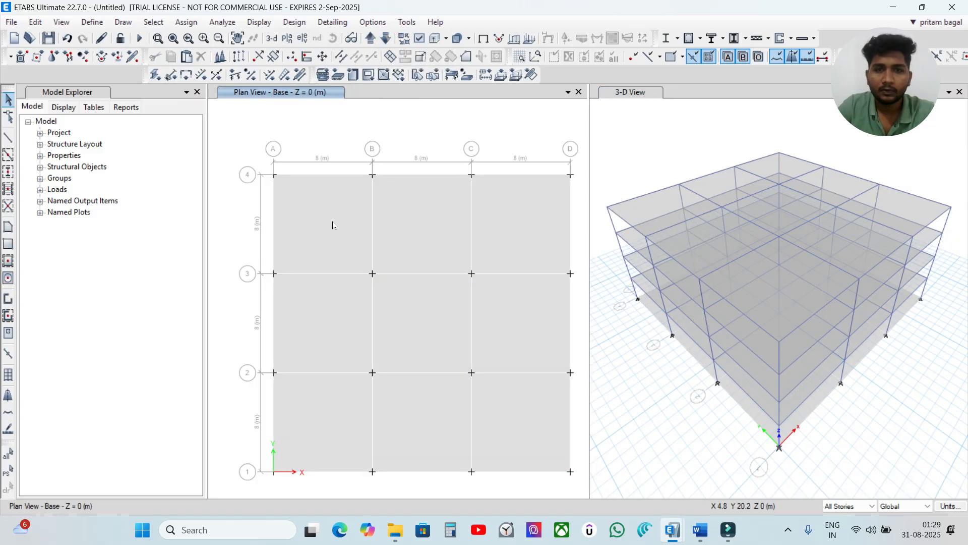
click(864, 505)
click(839, 521)
Select all nine slab panels at the Base level and delete them
click(300, 180)
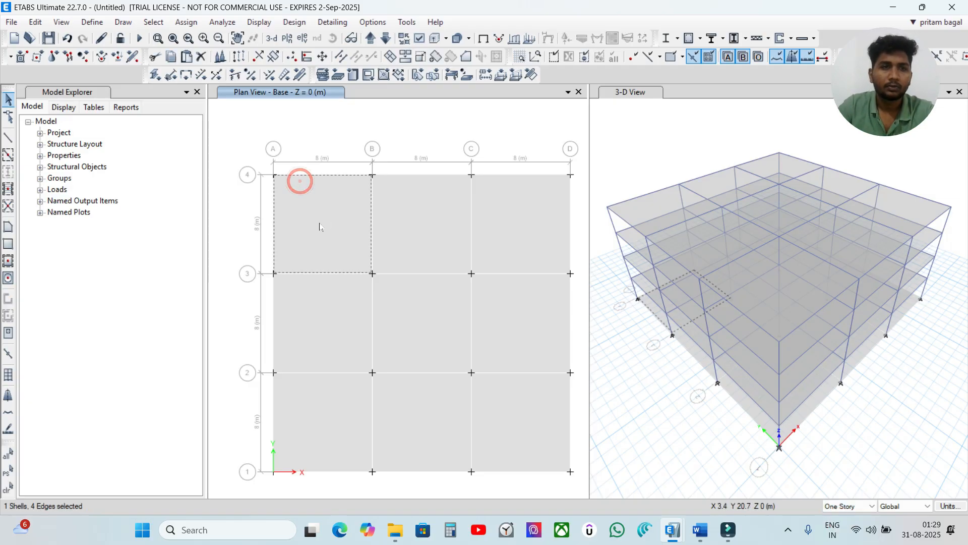
click(329, 341)
click(322, 442)
click(440, 425)
click(445, 306)
click(417, 205)
click(498, 211)
click(510, 324)
click(513, 458)
key(Delete)
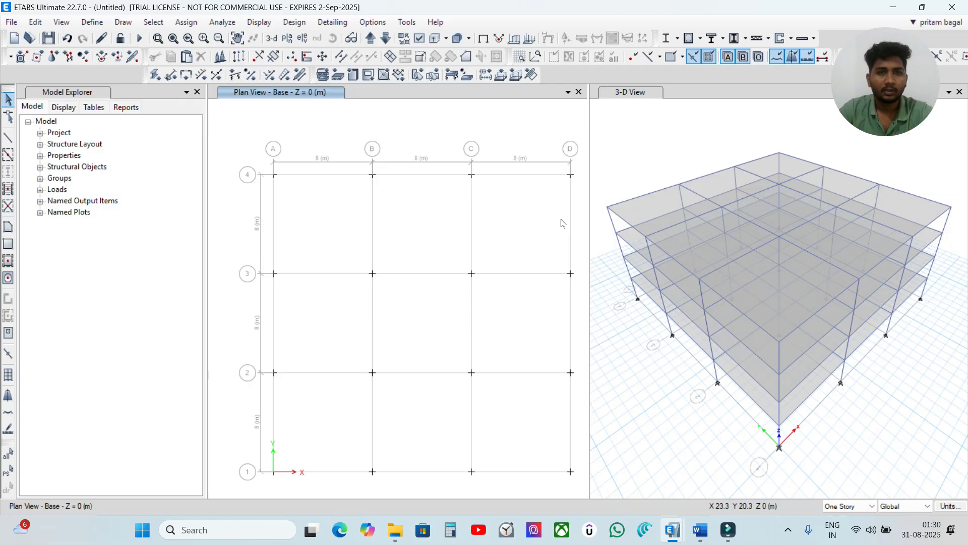
Select all joints at the Base level and assign fixed restraints, with all translations and rotations restrained
click(235, 142)
drag(243, 141, 582, 488)
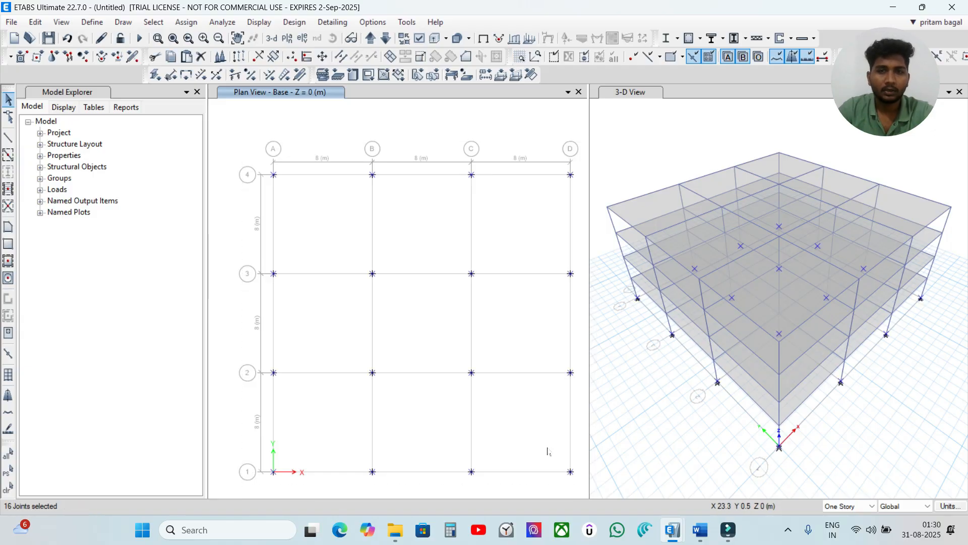
click(186, 22)
mouse_move(191, 37)
click(410, 38)
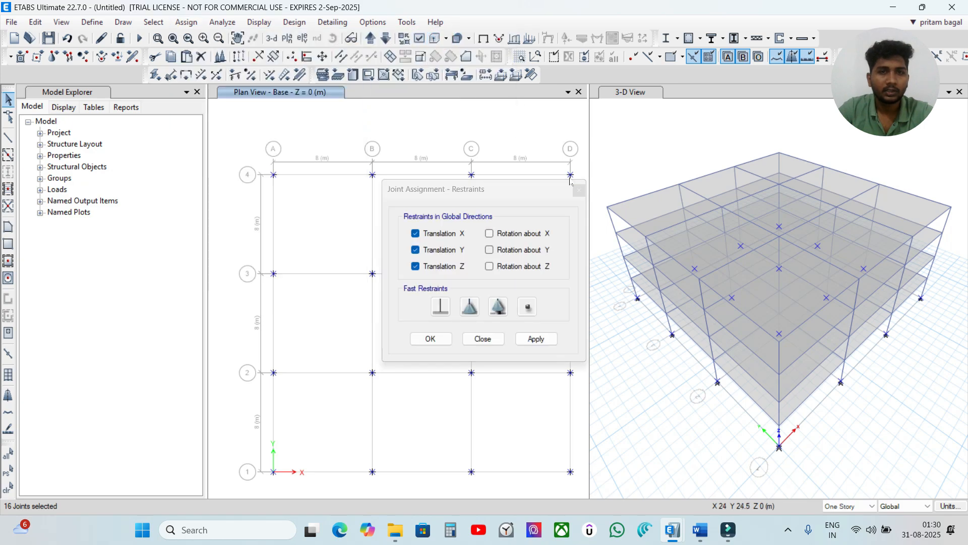
drag(425, 188, 406, 152)
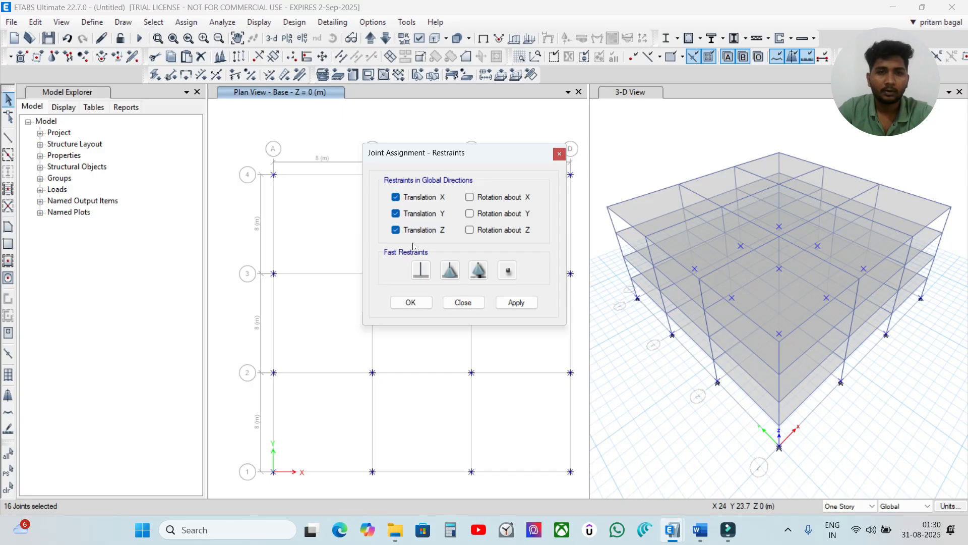
click(423, 272)
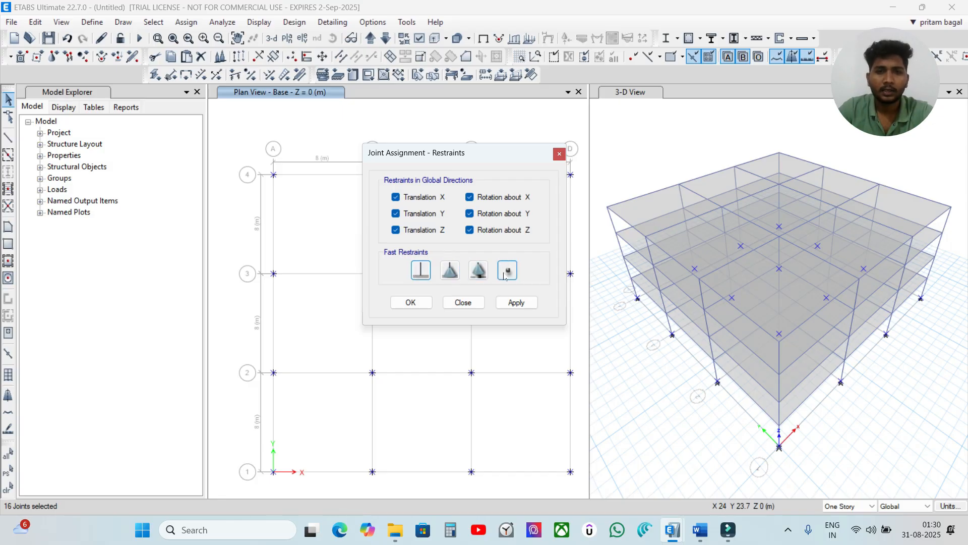
click(417, 272)
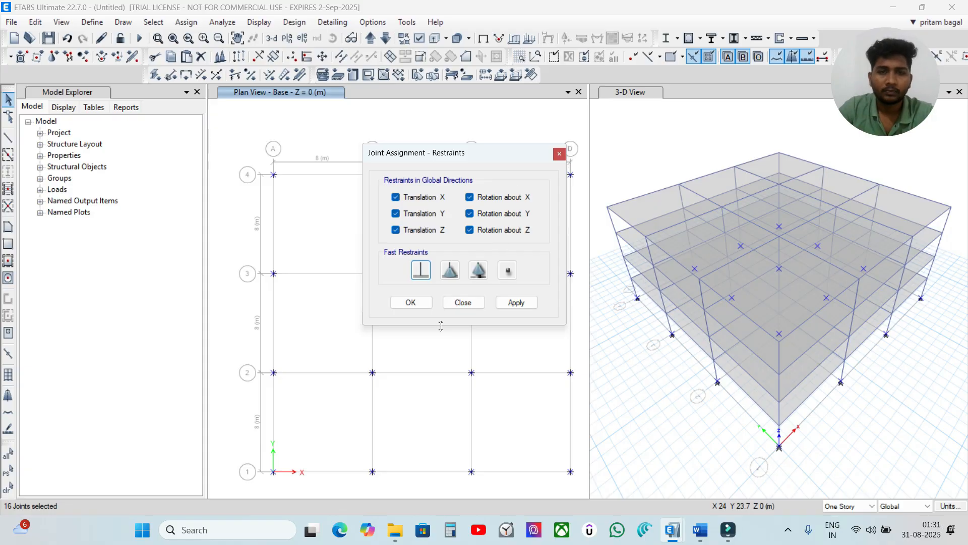
click(517, 302)
click(411, 302)
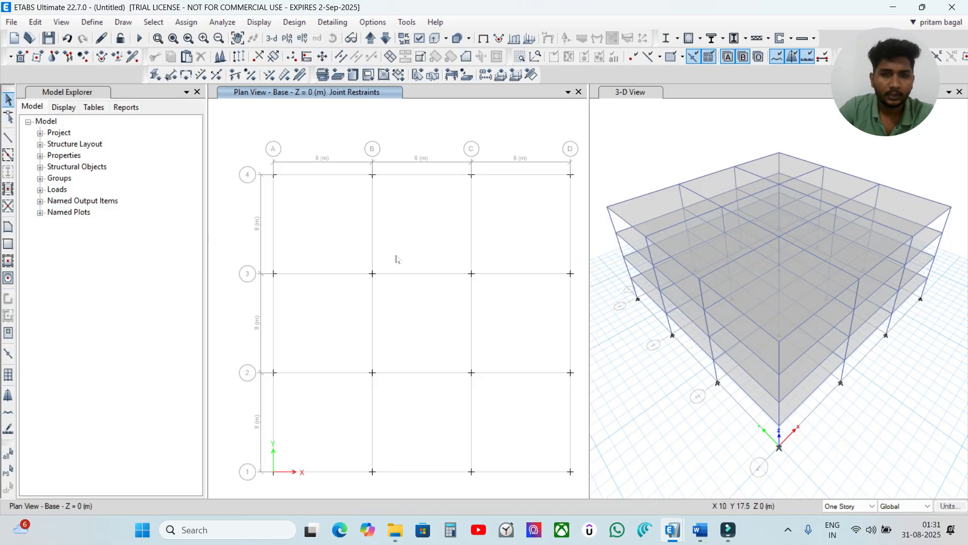
Save the model as "section property yt"
key(ctrl+s)
scroll(182, 171, down, 5)
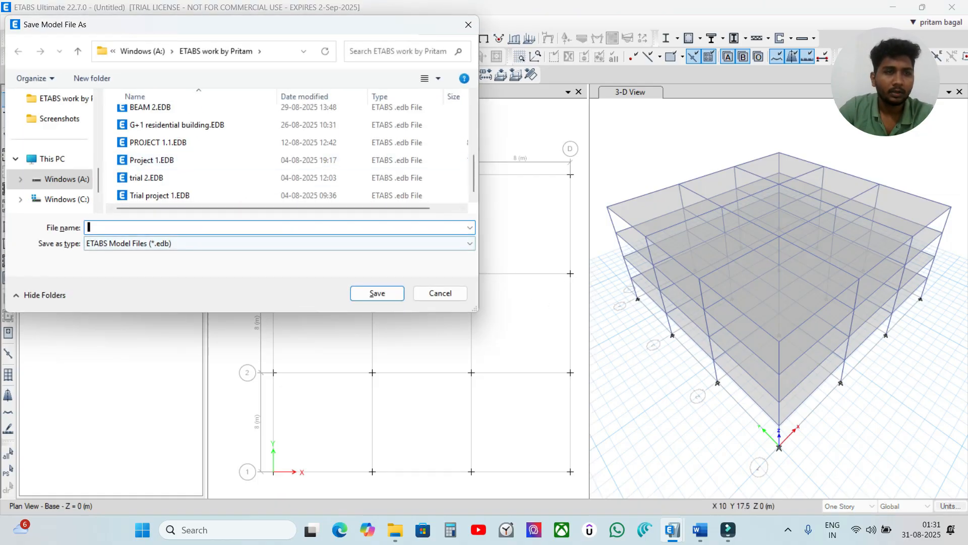
text(section)
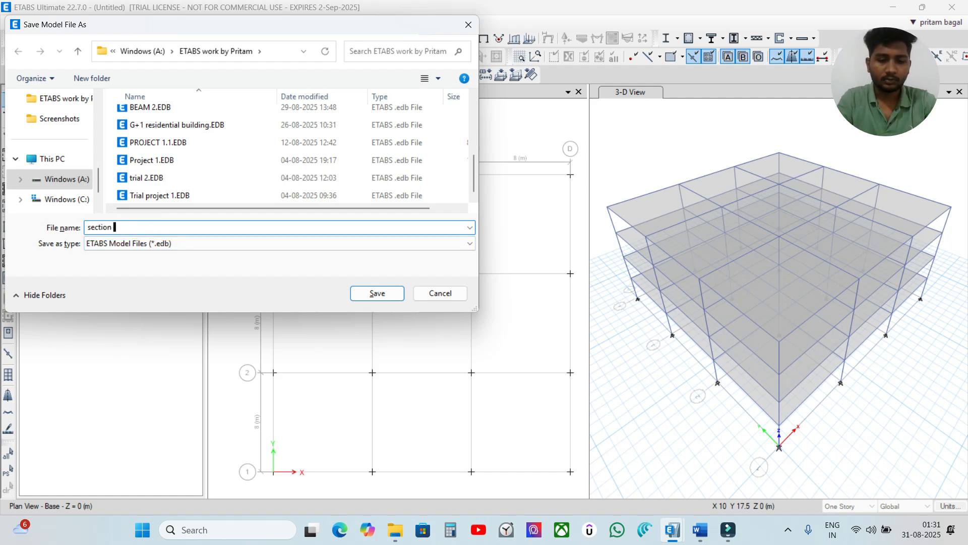
text( property yt)
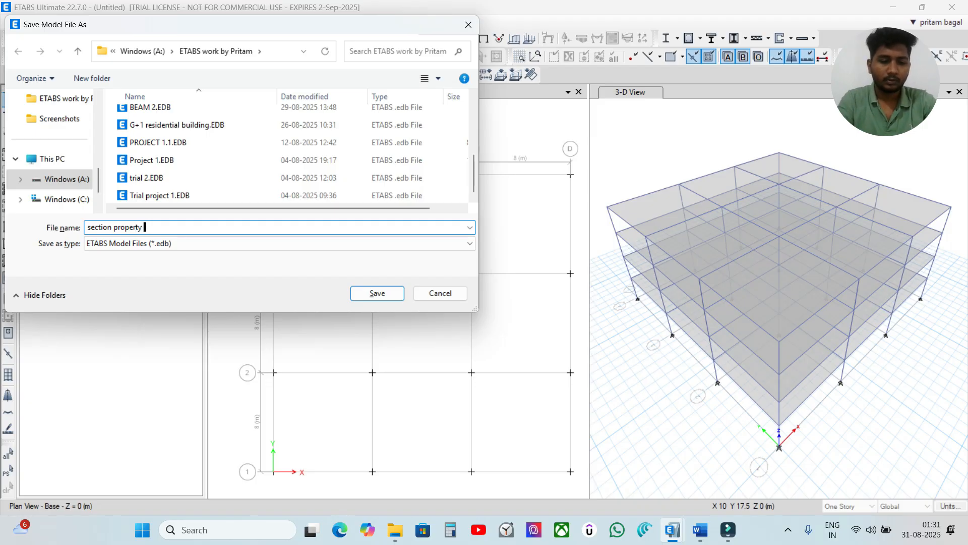
click(376, 293)
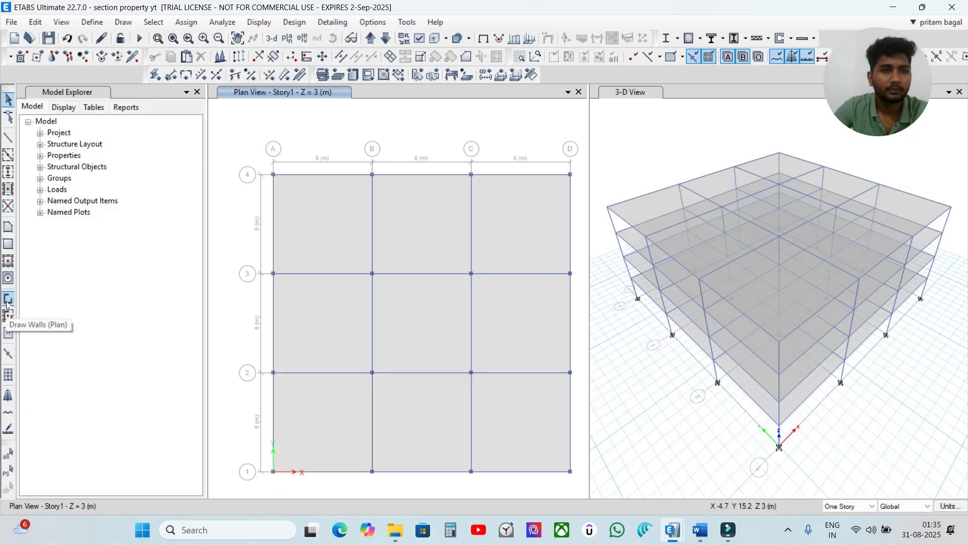
Quick-draw a Wall 200mm pier wall at Story1 only, along grid A between grids 3 and 4
click(7, 301)
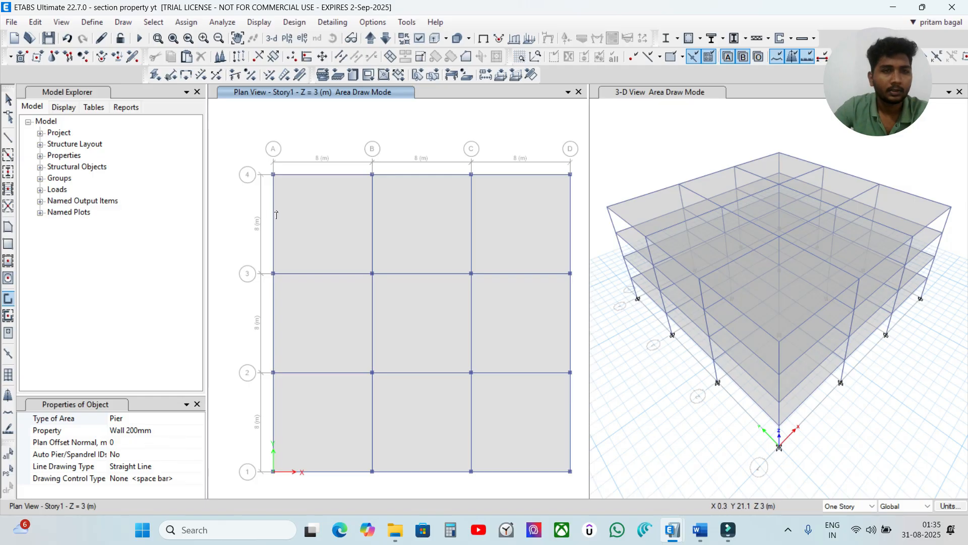
key(Escape)
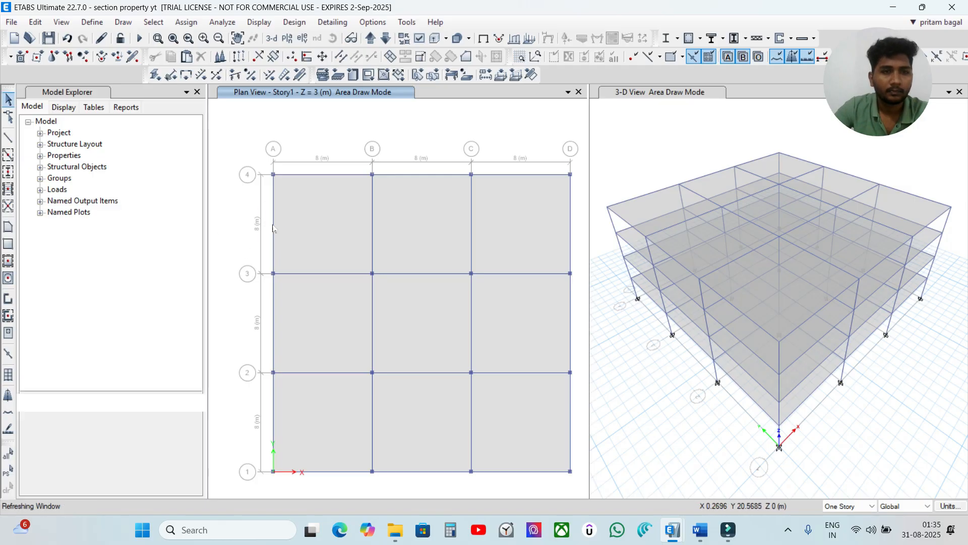
click(8, 315)
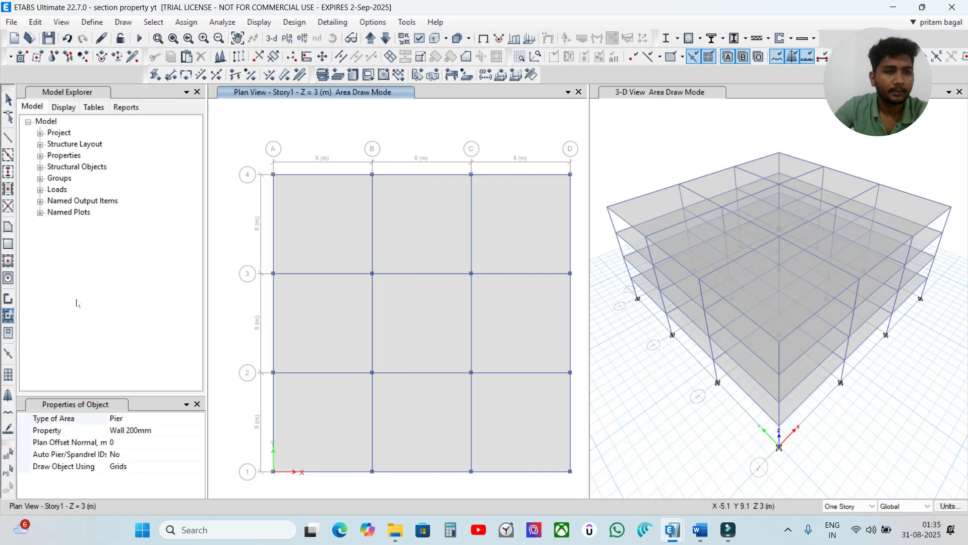
click(276, 220)
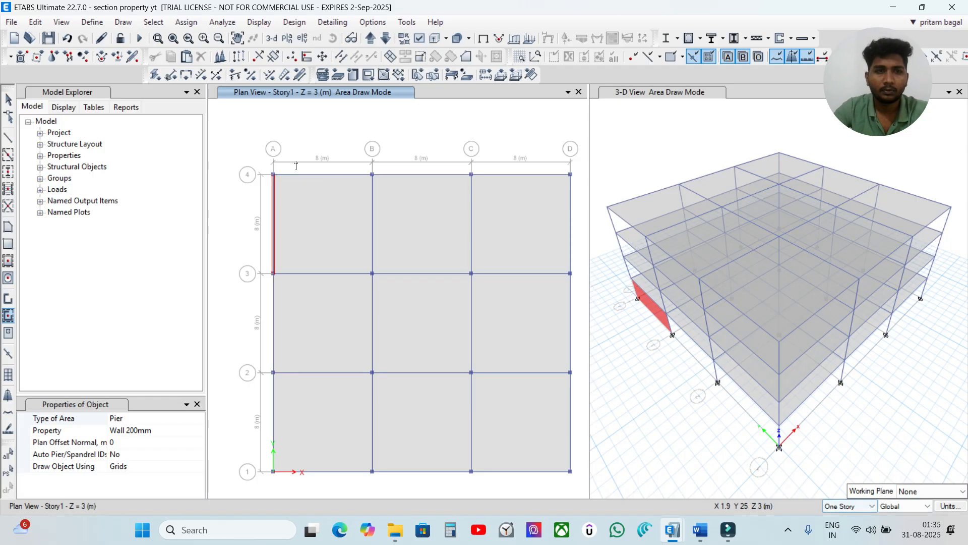
Set story operations to All Stories and quick-draw Wall 200mm walls along grid 4 between A and B and along grid A between 2 and 3
click(847, 506)
click(843, 525)
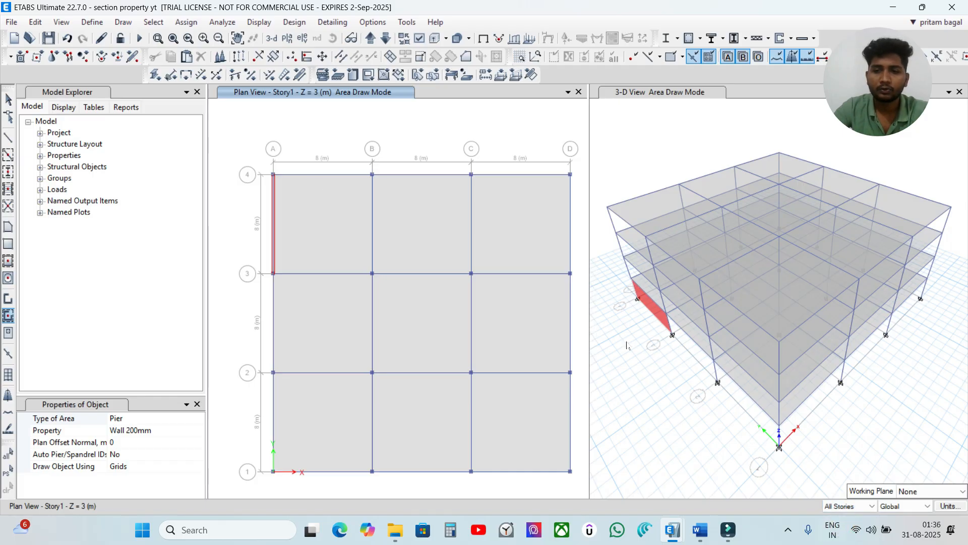
click(309, 181)
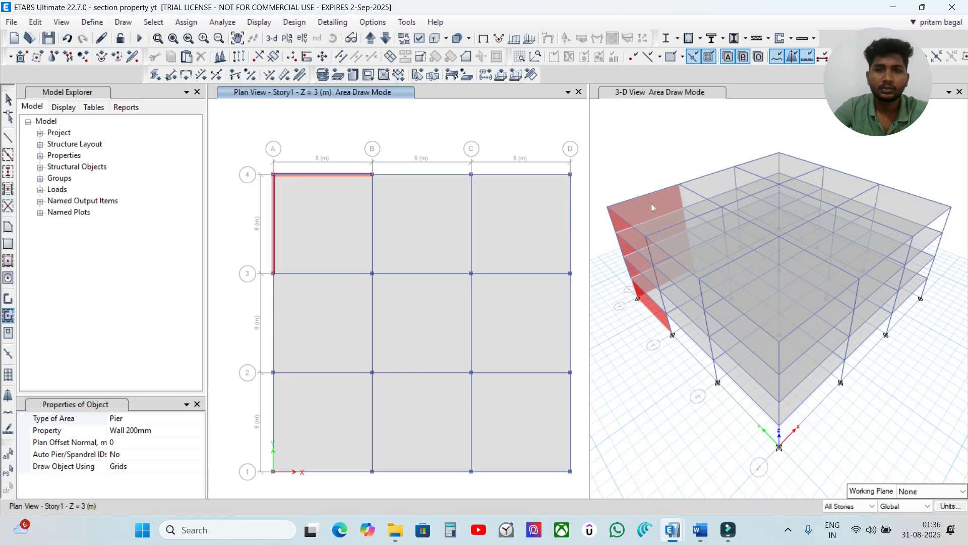
click(273, 301)
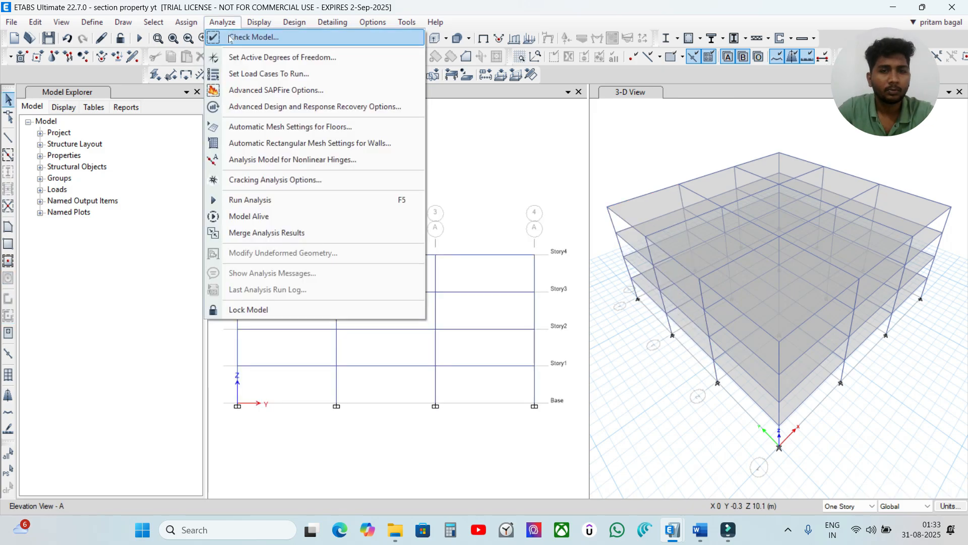
Check the model with all joint, frame, shell, meshing, loading, self-mass and fix options enabled, including Joint Story Assignment
click(230, 39)
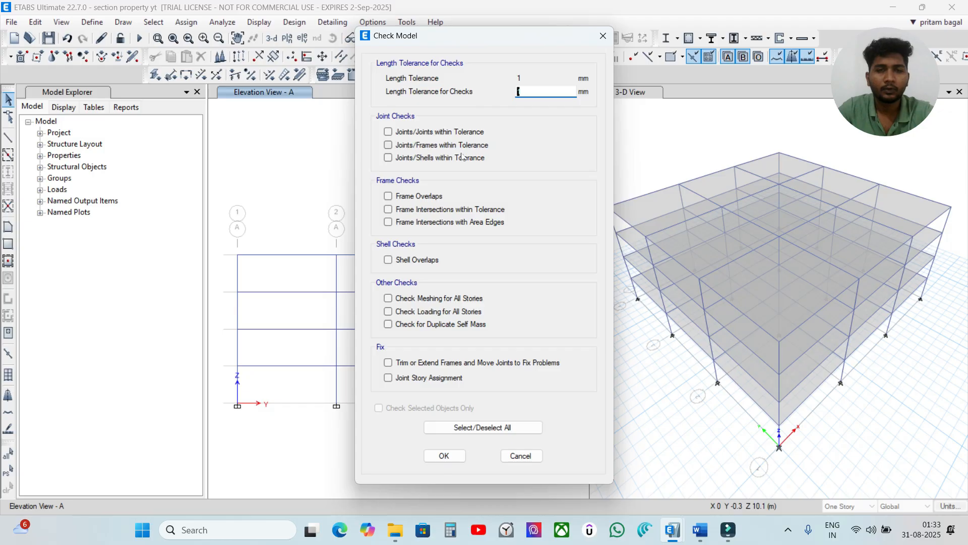
click(475, 428)
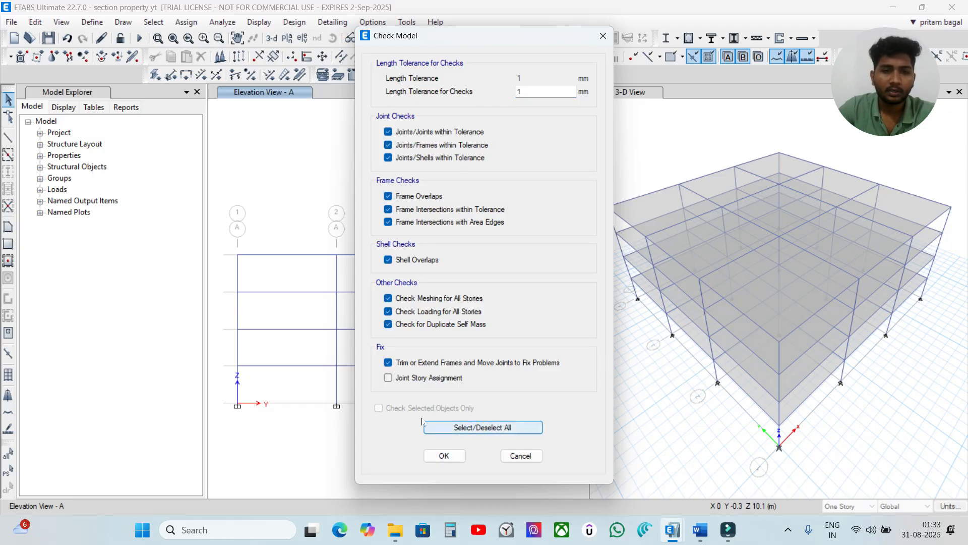
click(388, 378)
click(444, 456)
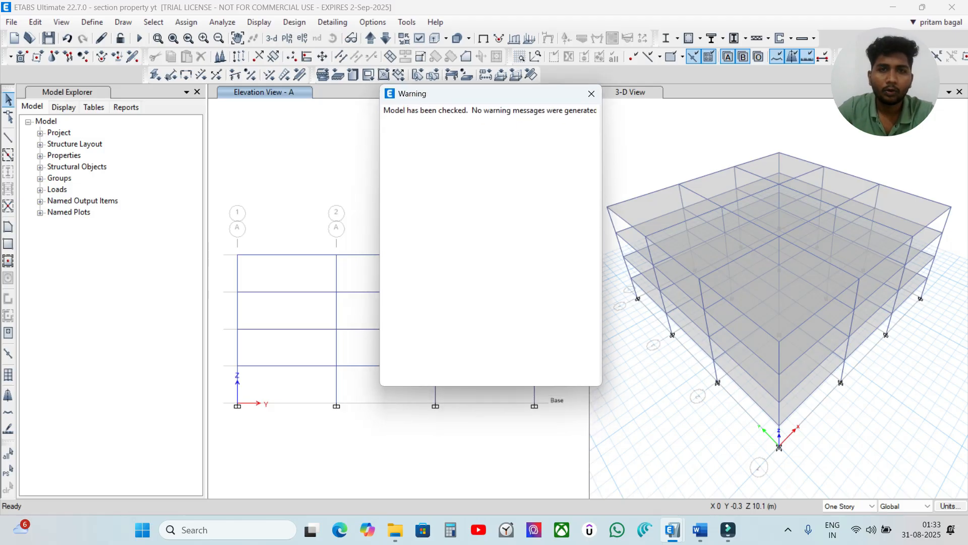
click(591, 94)
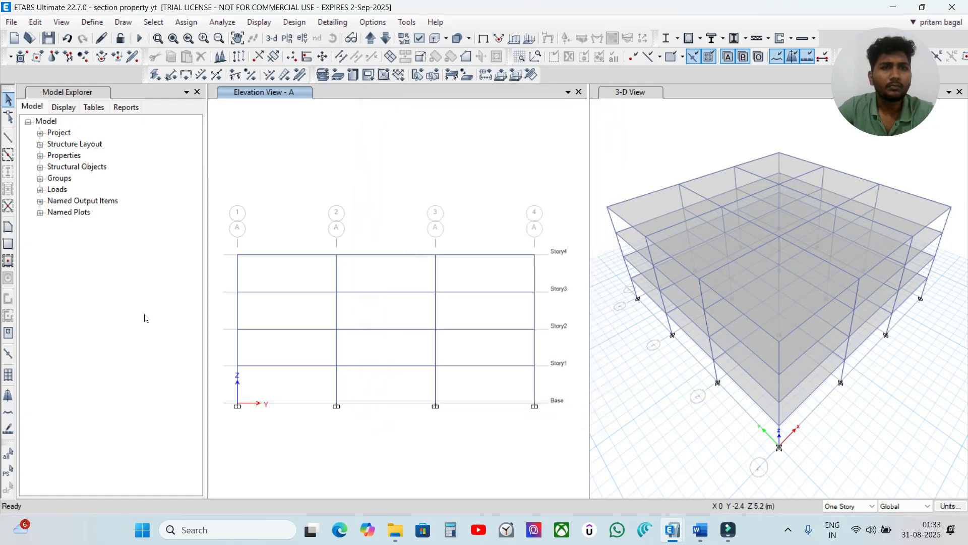
Run the structural analysis of the model
click(231, 25)
click(229, 22)
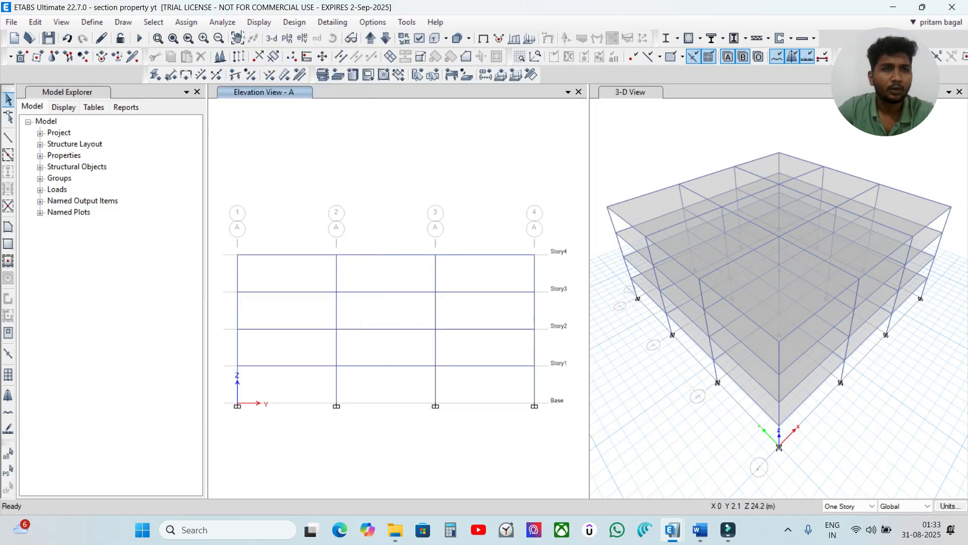
click(230, 25)
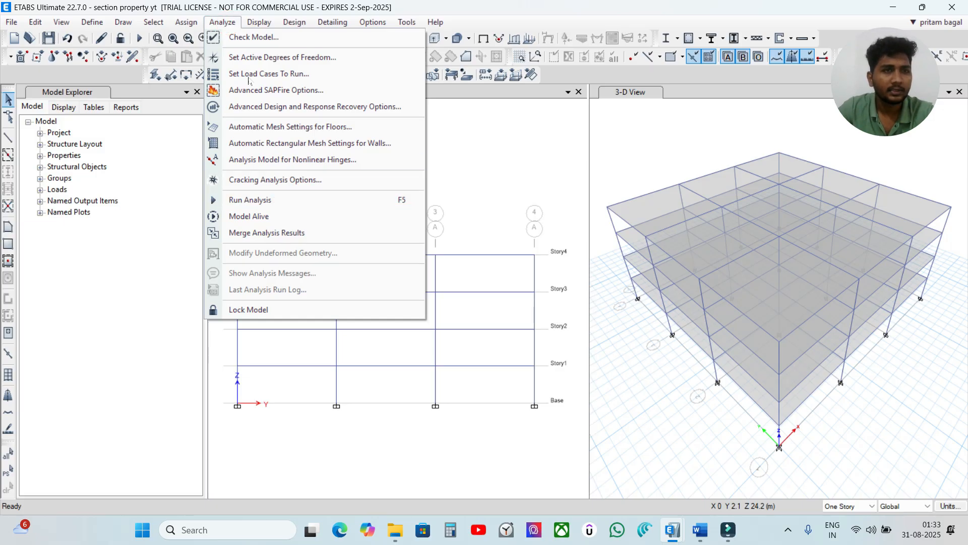
click(262, 204)
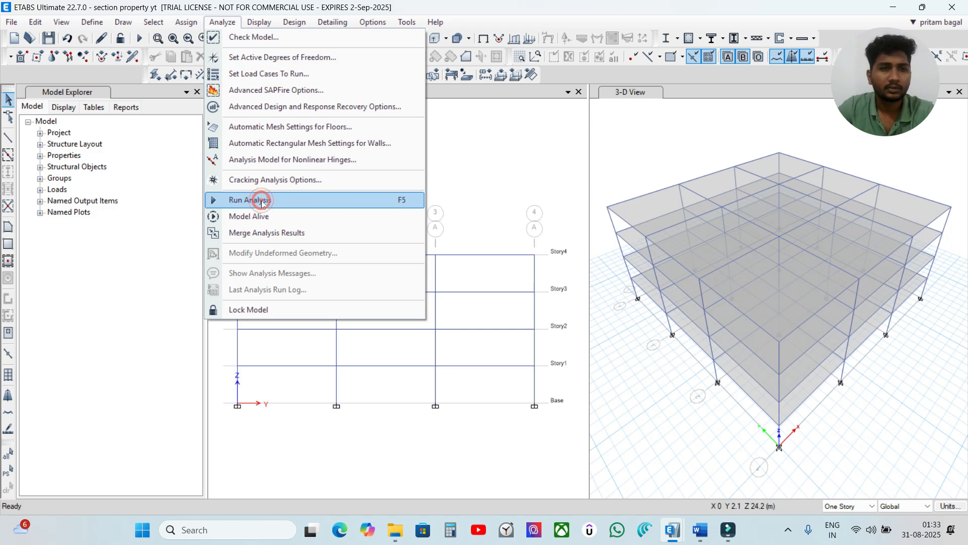
click(225, 198)
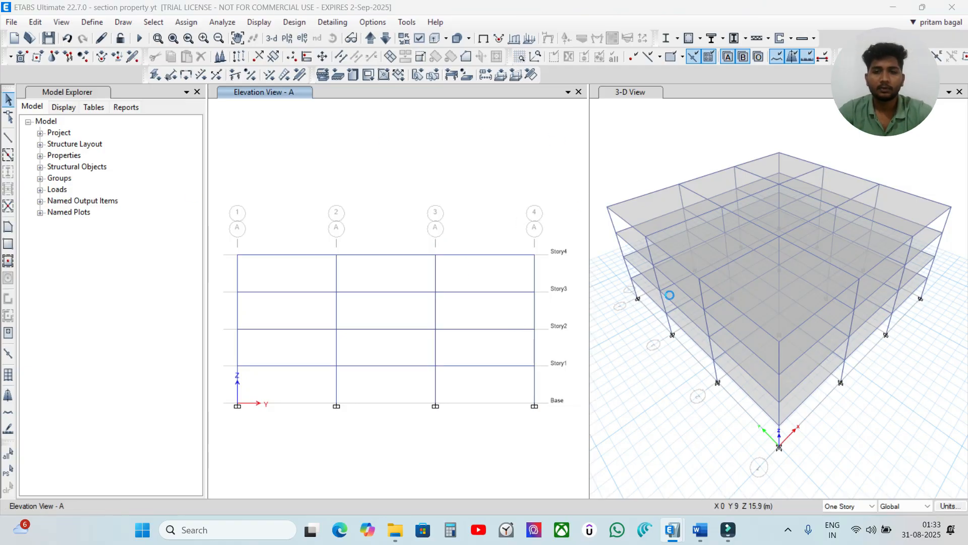
mouse_move(724, 323)
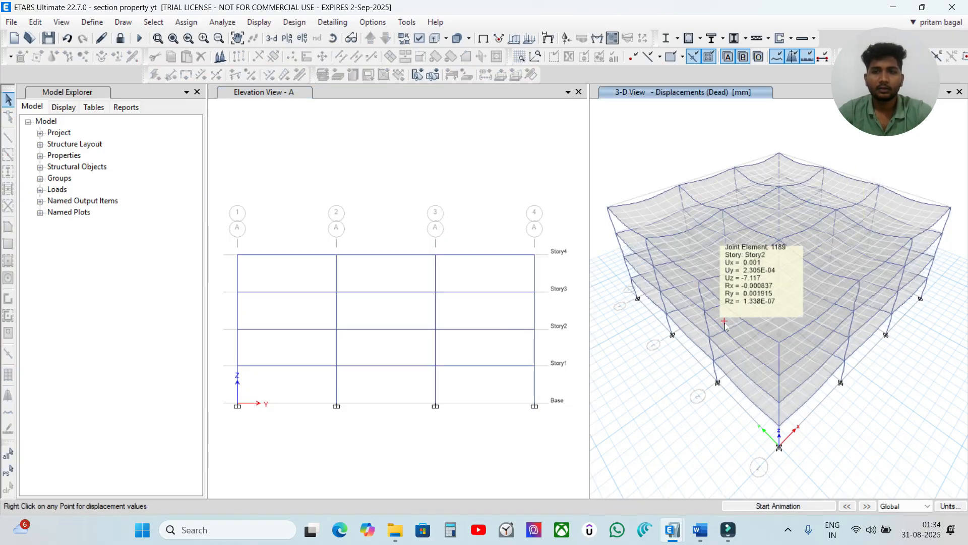